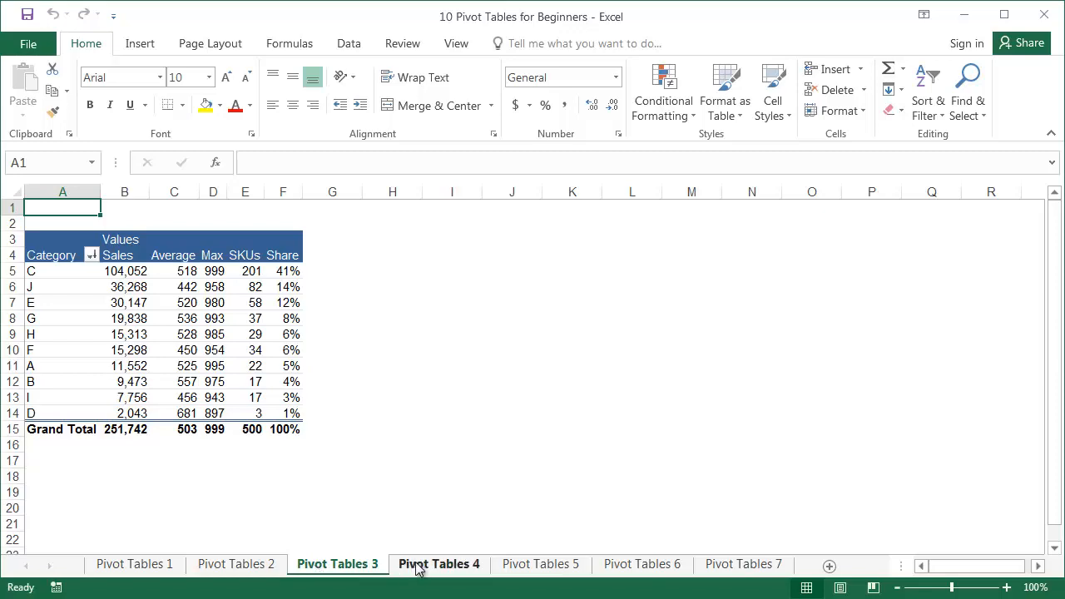
Look through the examples on the worksheets Pivot Tables 4 to 7 and Pivot Tables 2, and return to the source data on Pivot Tables 1
click(420, 566)
click(562, 570)
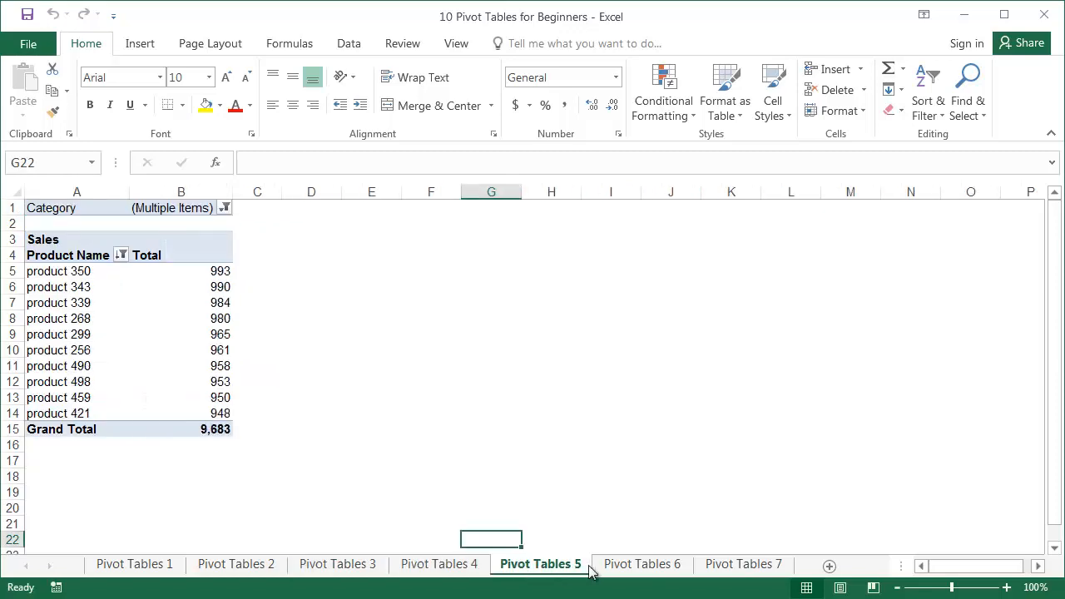
click(650, 571)
click(718, 566)
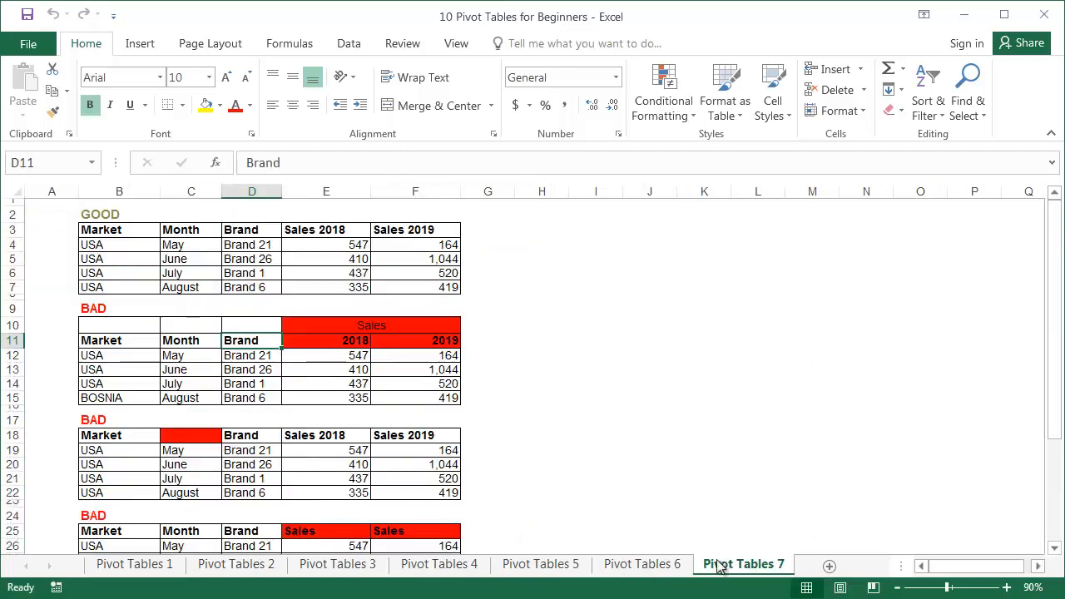
click(160, 566)
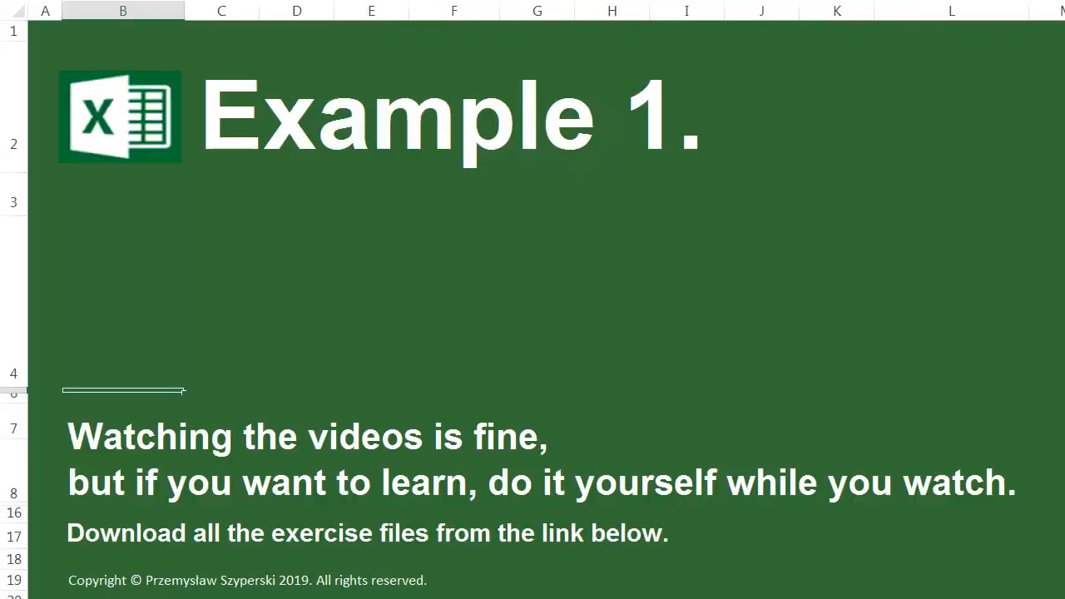
click(545, 450)
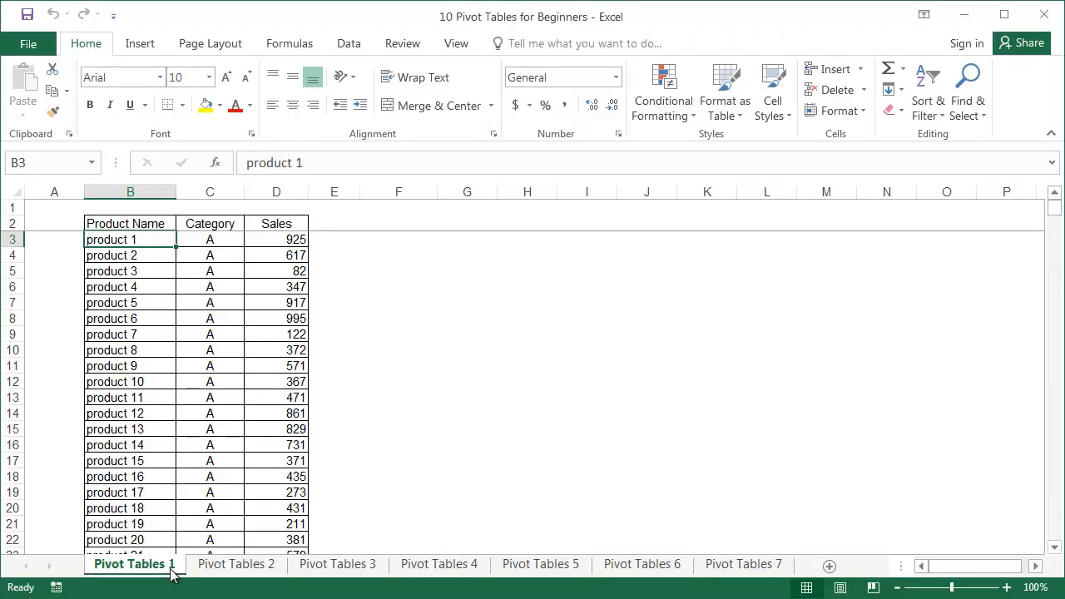
click(198, 571)
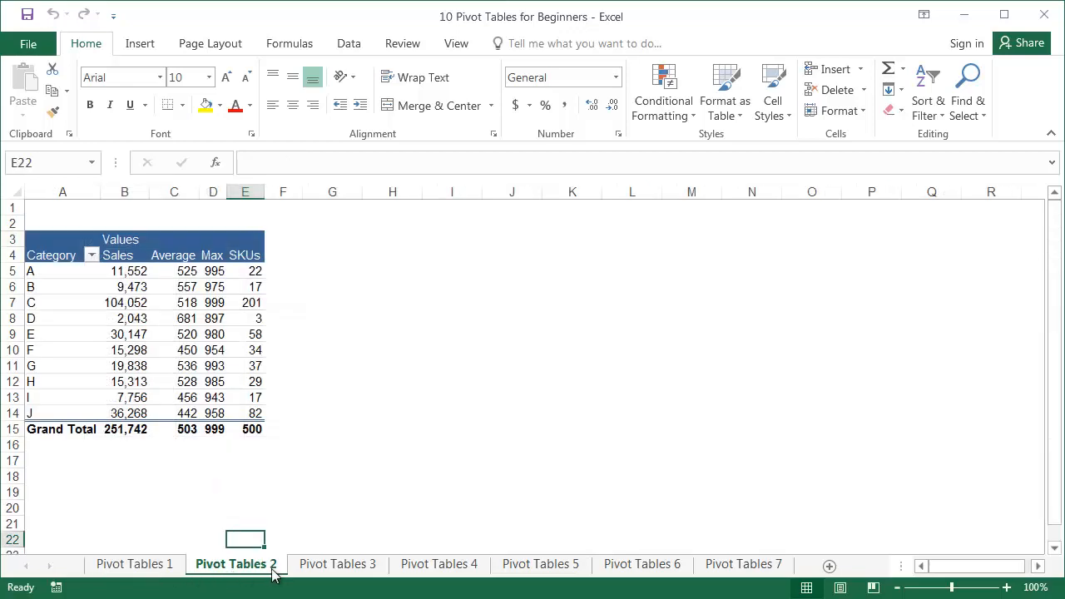
click(166, 569)
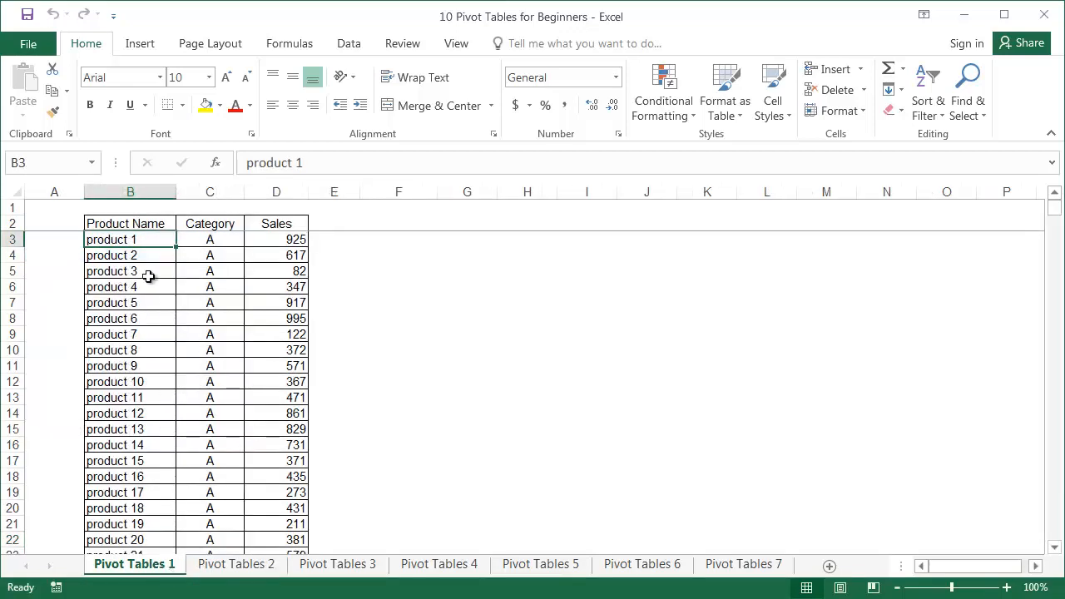
Examine the Product Name, Category and Sales columns of the source table, from the headers to the last product row
click(138, 224)
click(226, 223)
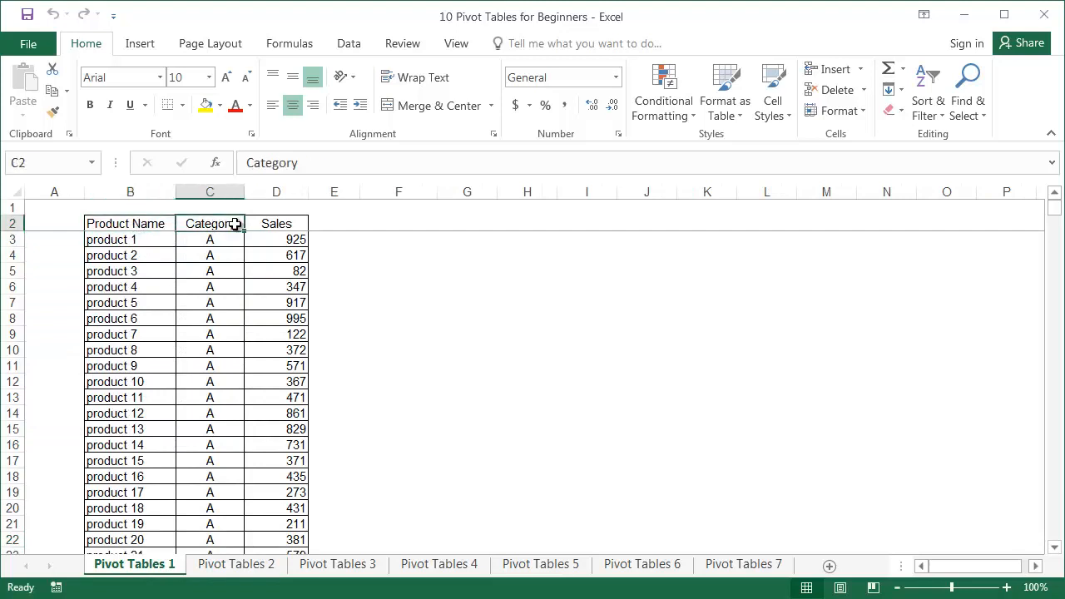
click(295, 224)
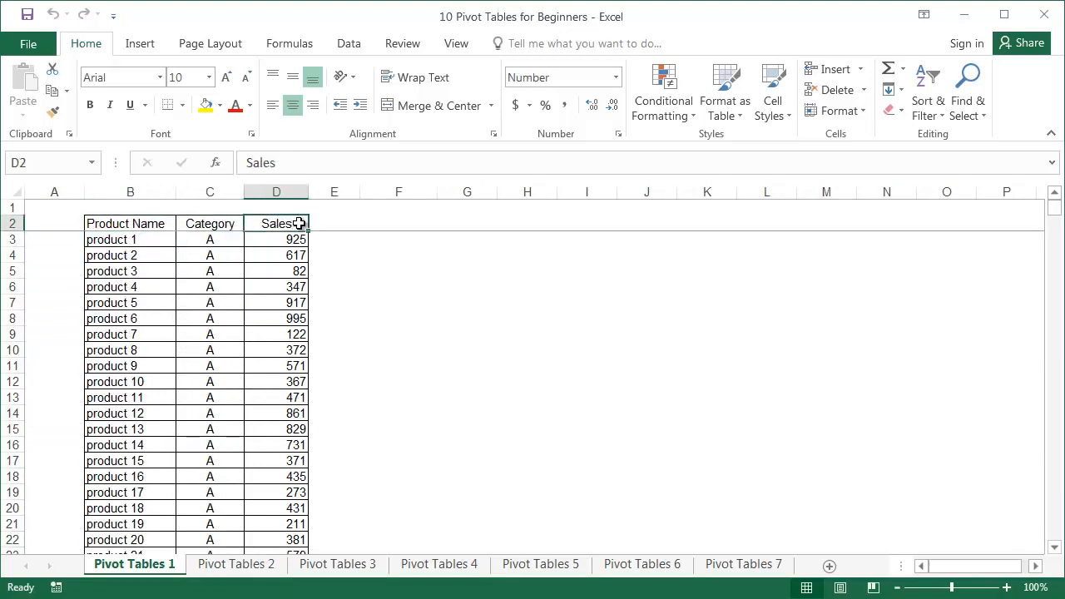
click(163, 241)
key(ctrl+Down)
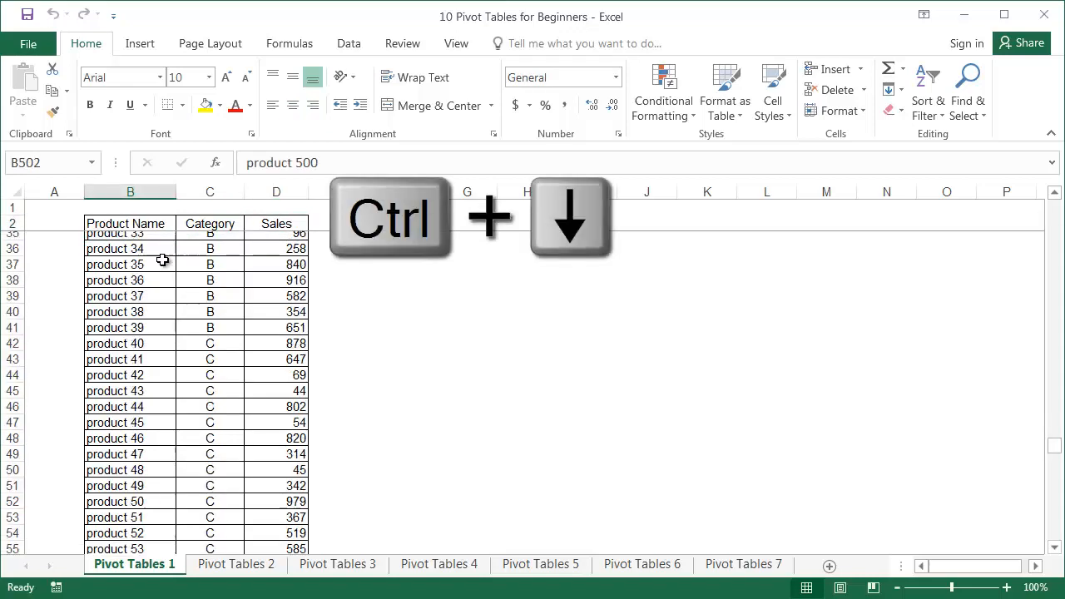
key(ctrl+Up)
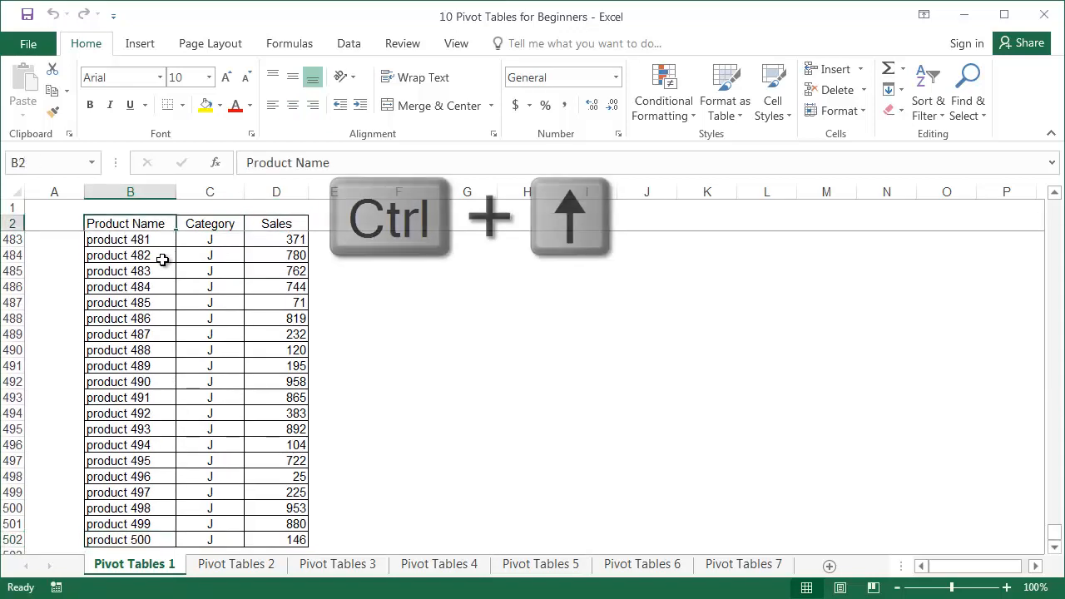
key(Down)
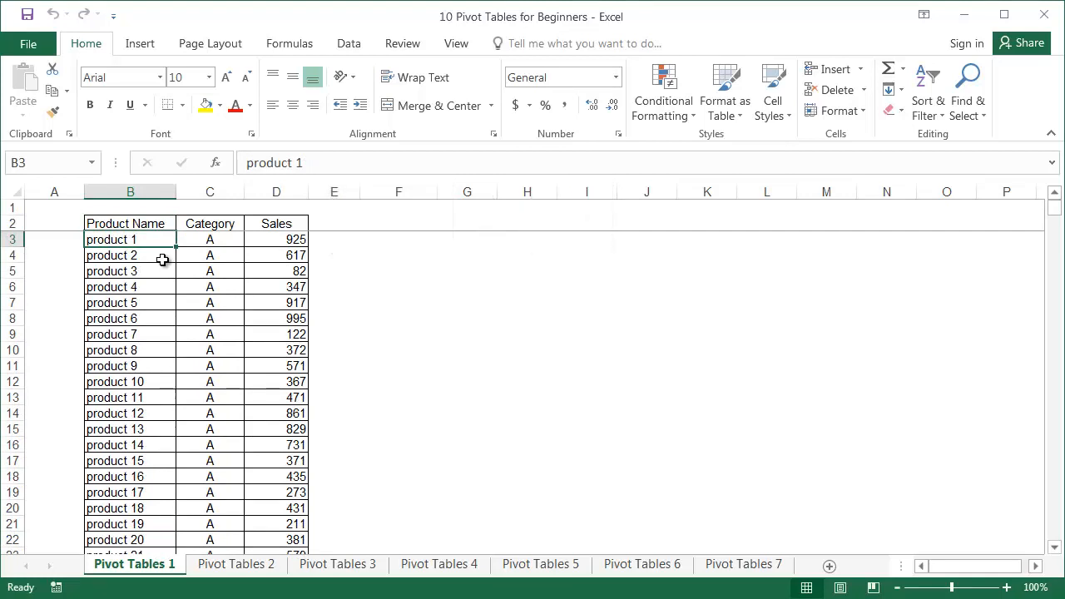
drag(219, 240, 254, 489)
scroll(256, 463, up, 2)
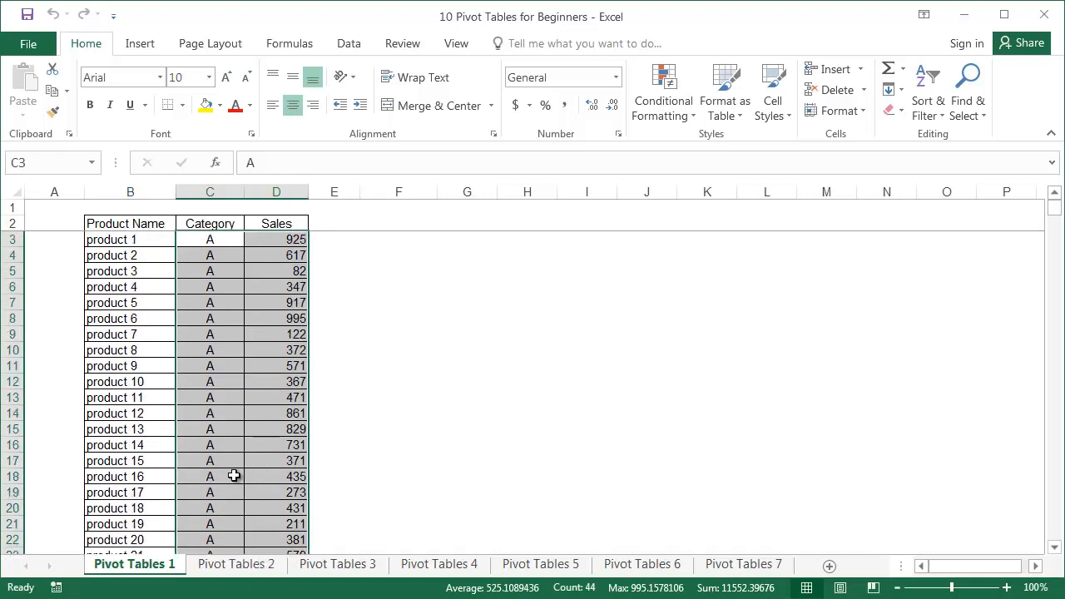
Insert a PivotTable on a new worksheet from the source range B2:D502 of the Pivot Tables 1 sheet
click(136, 319)
click(209, 317)
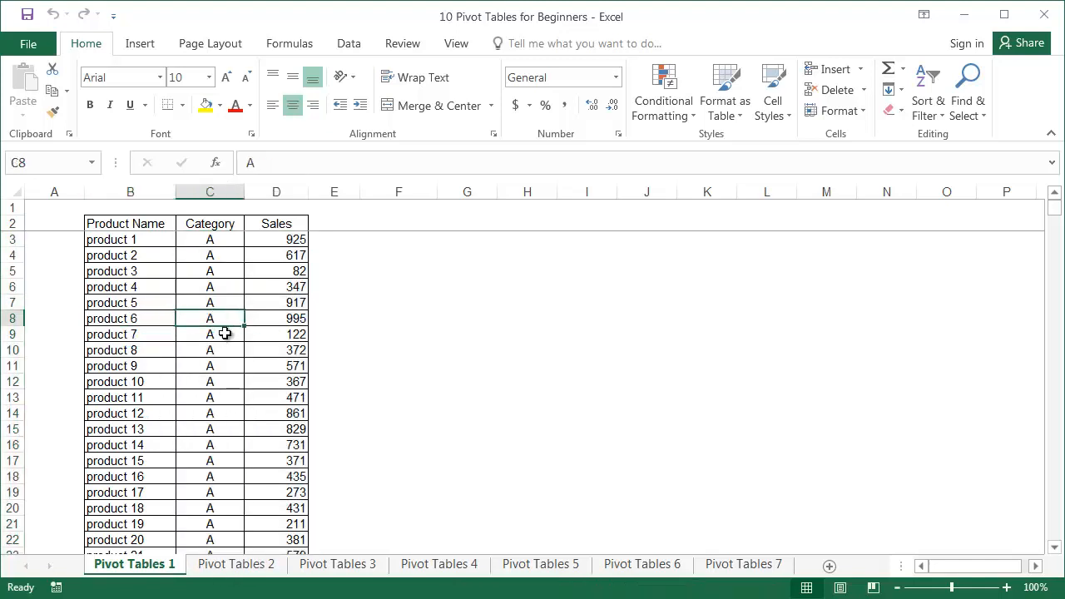
click(140, 45)
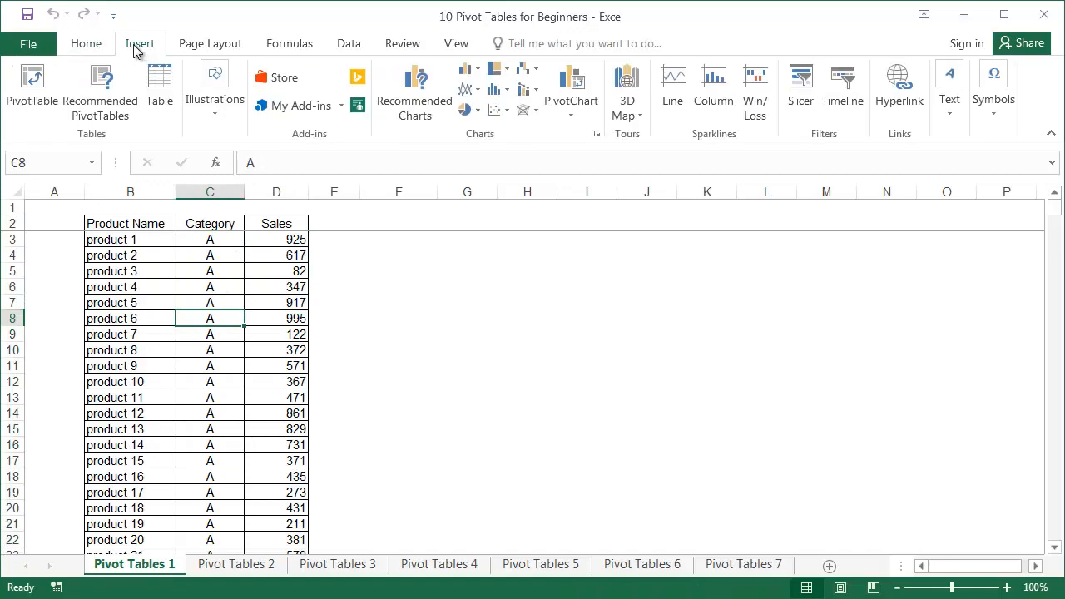
click(42, 83)
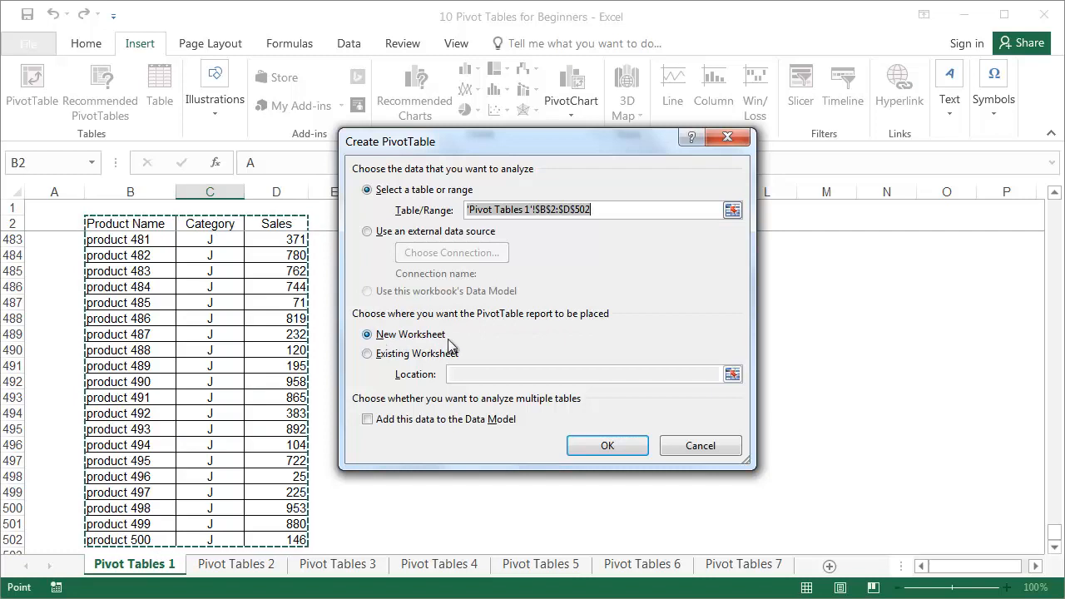
click(616, 442)
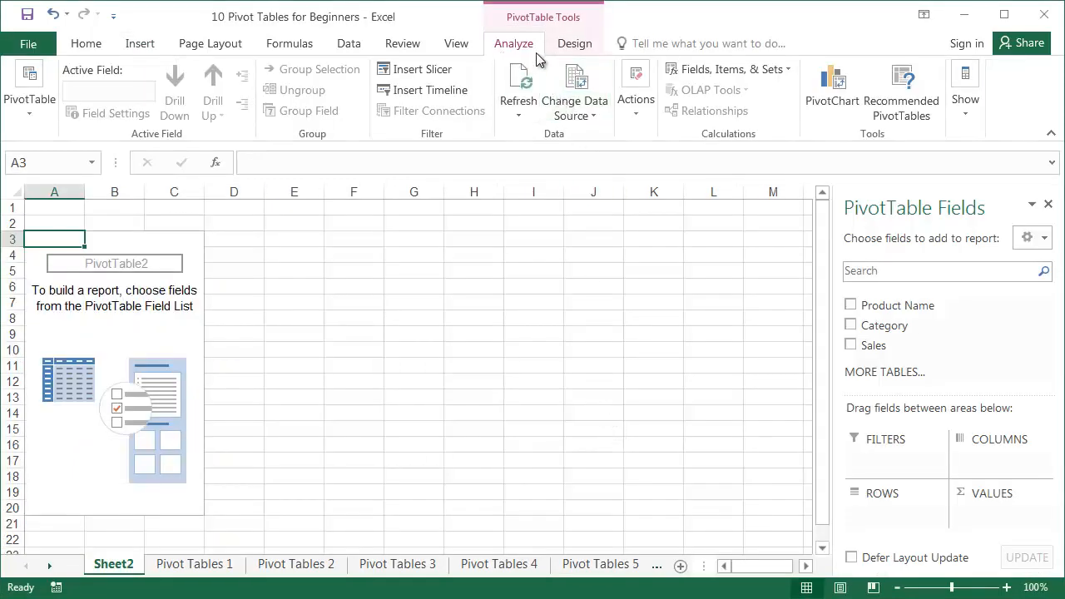
Review the PivotTable design and analysis tools, and hide and restore the PivotTable field list
click(586, 55)
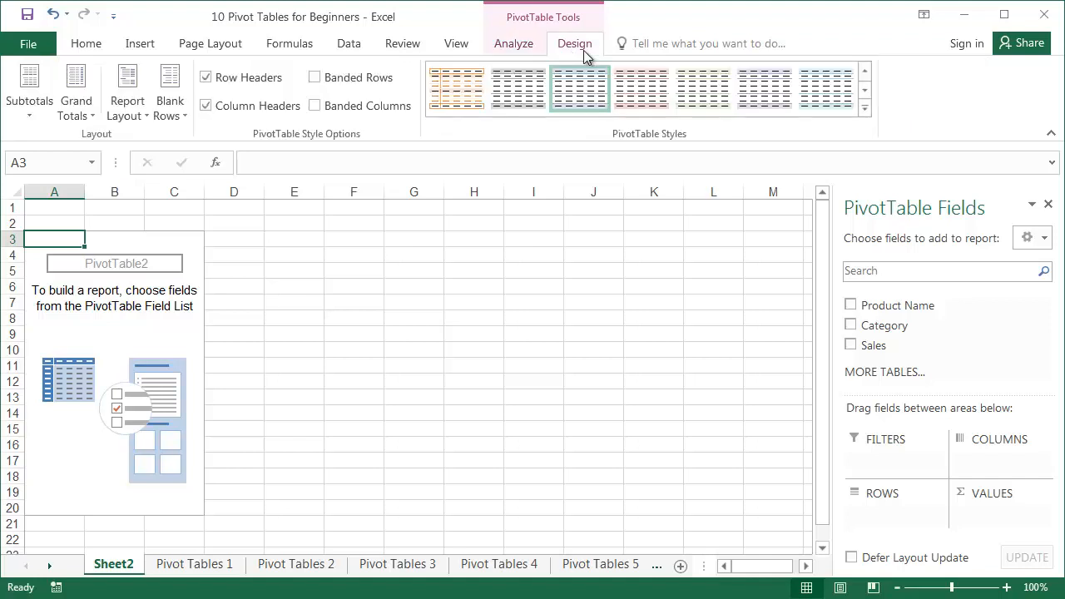
click(526, 51)
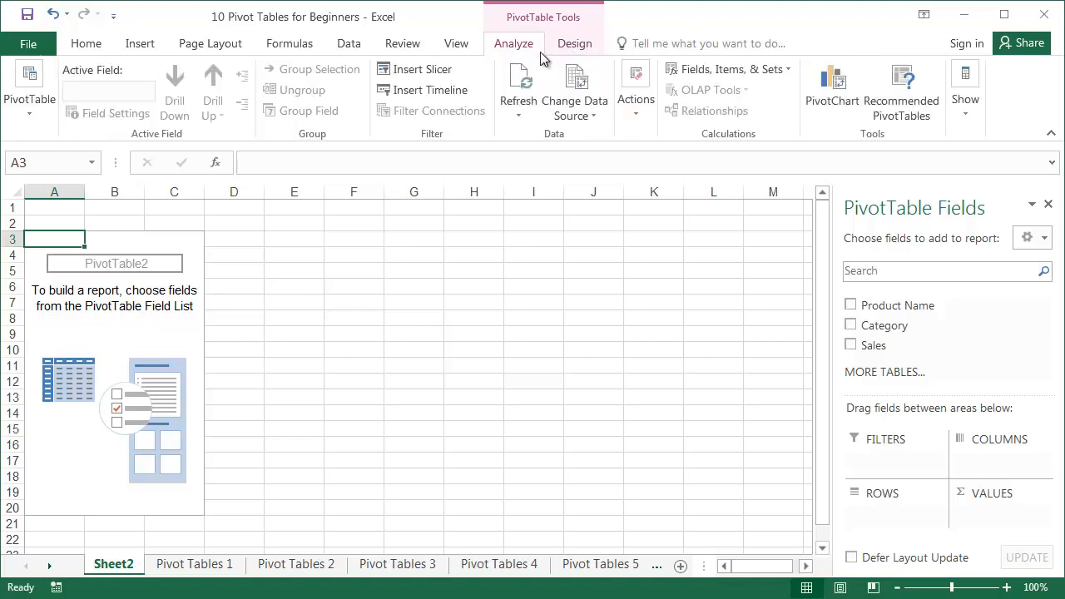
click(965, 104)
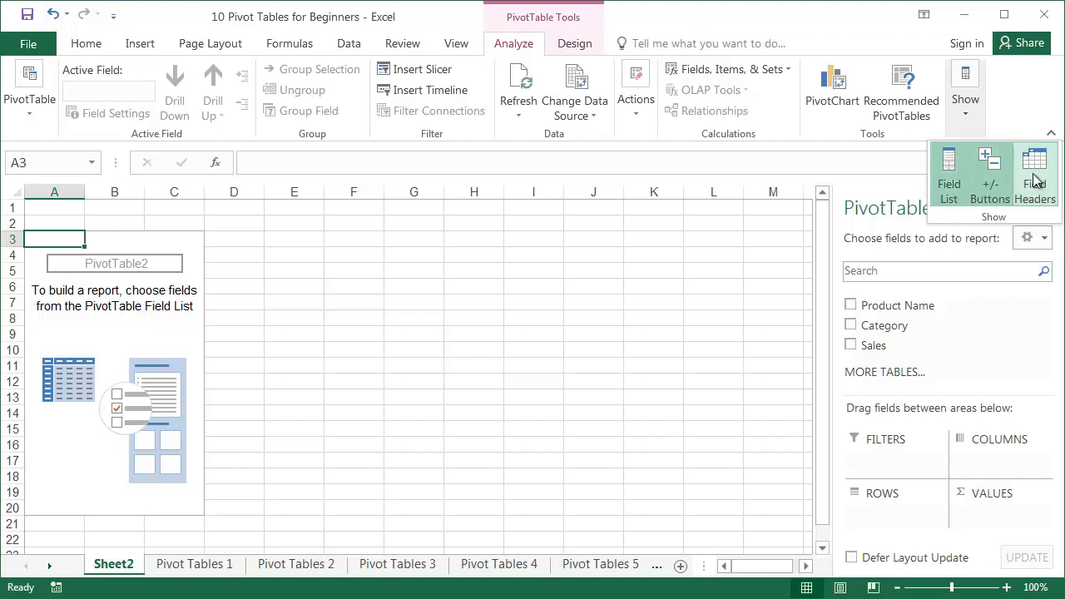
click(962, 175)
click(969, 119)
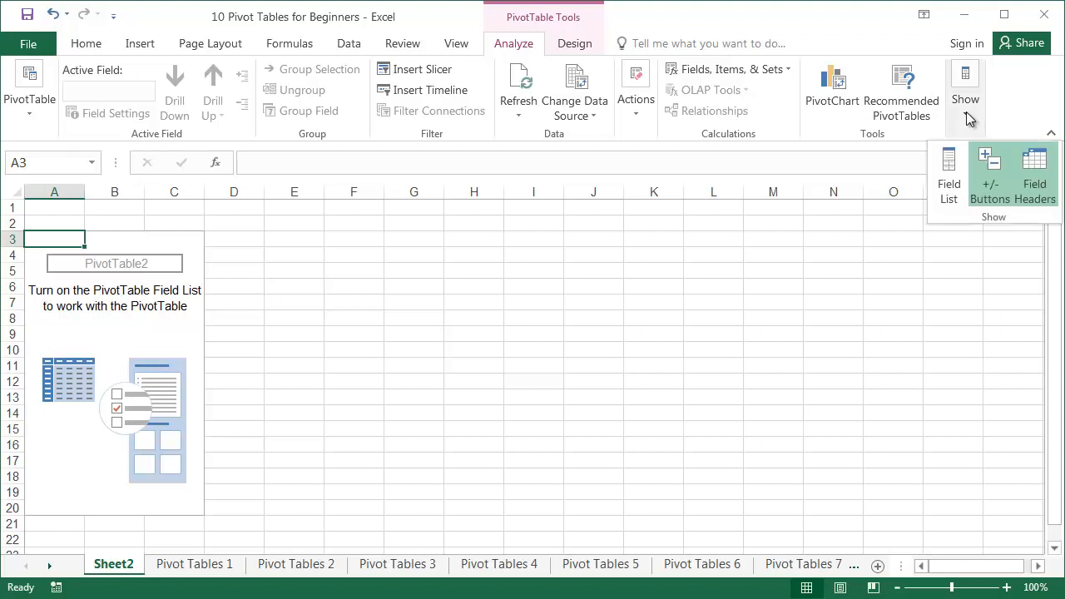
click(953, 171)
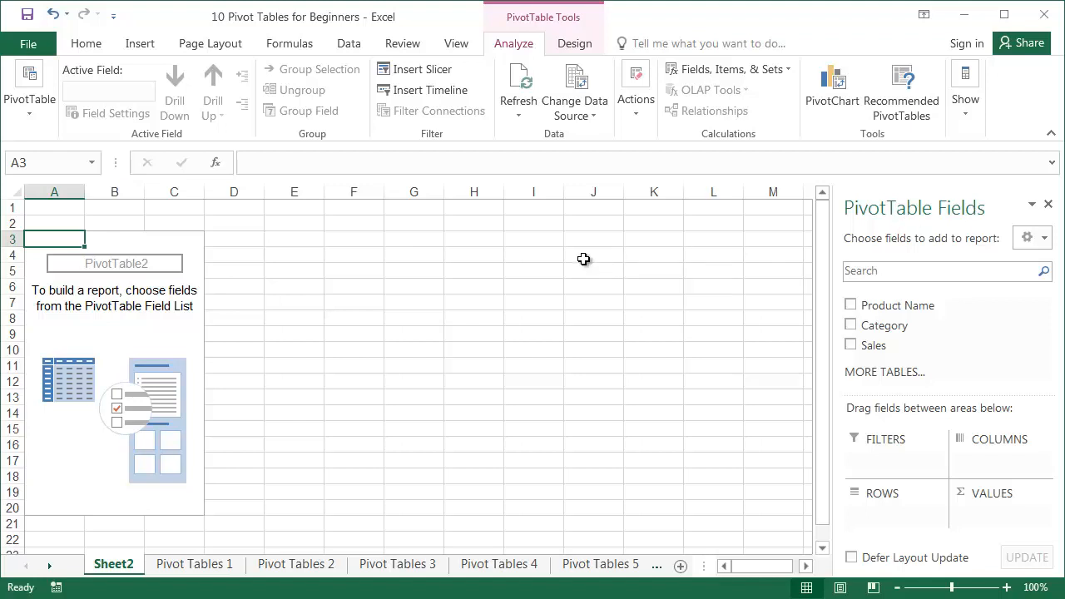
Enable the classic PivotTable layout with dragging of fields in the grid in the PivotTable's display options
click(31, 123)
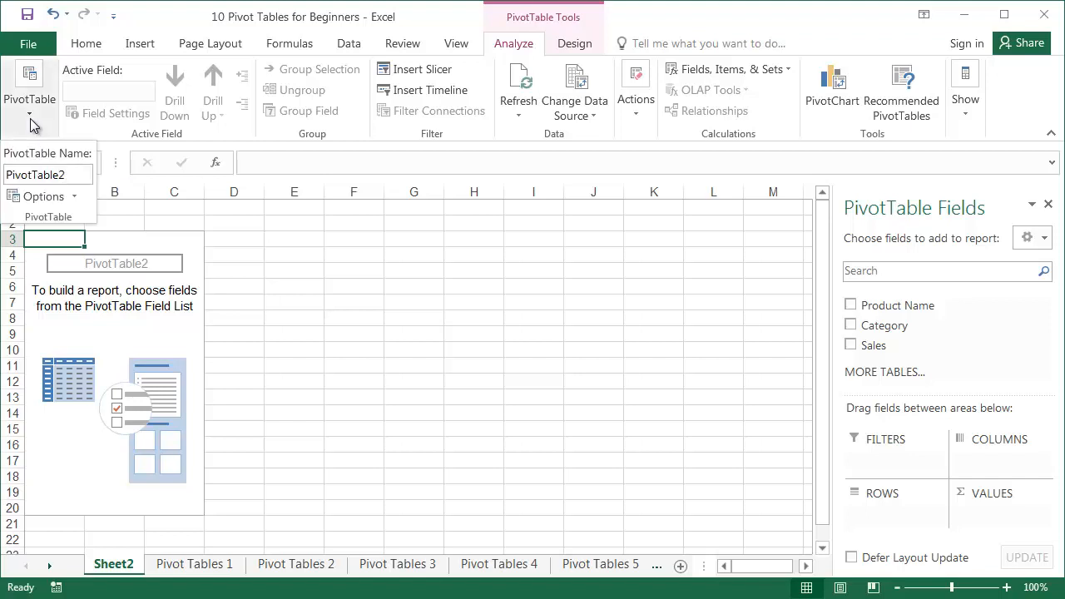
click(50, 197)
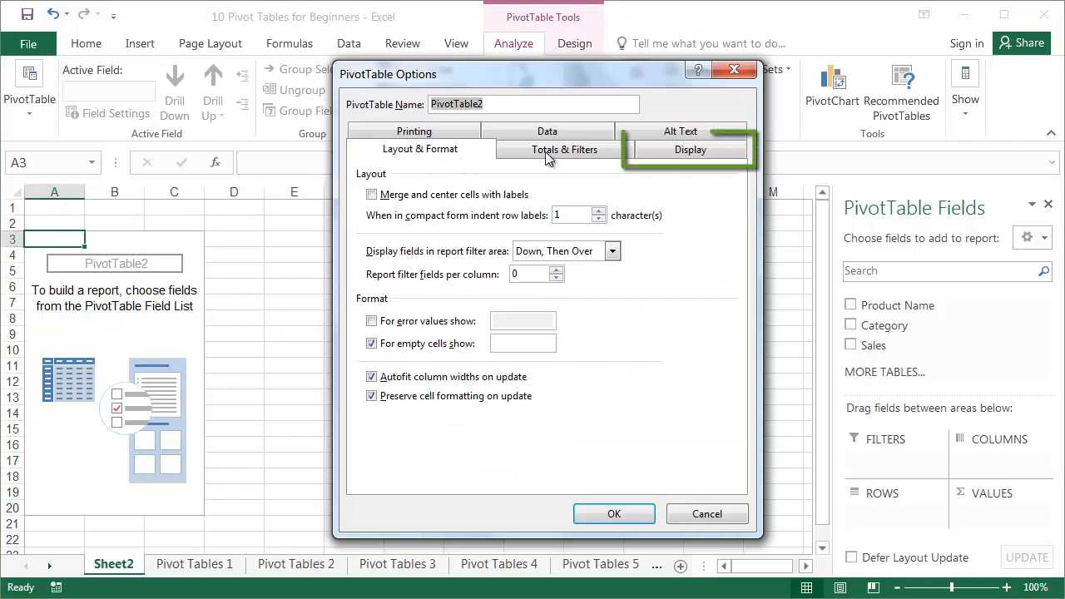
click(697, 151)
click(432, 296)
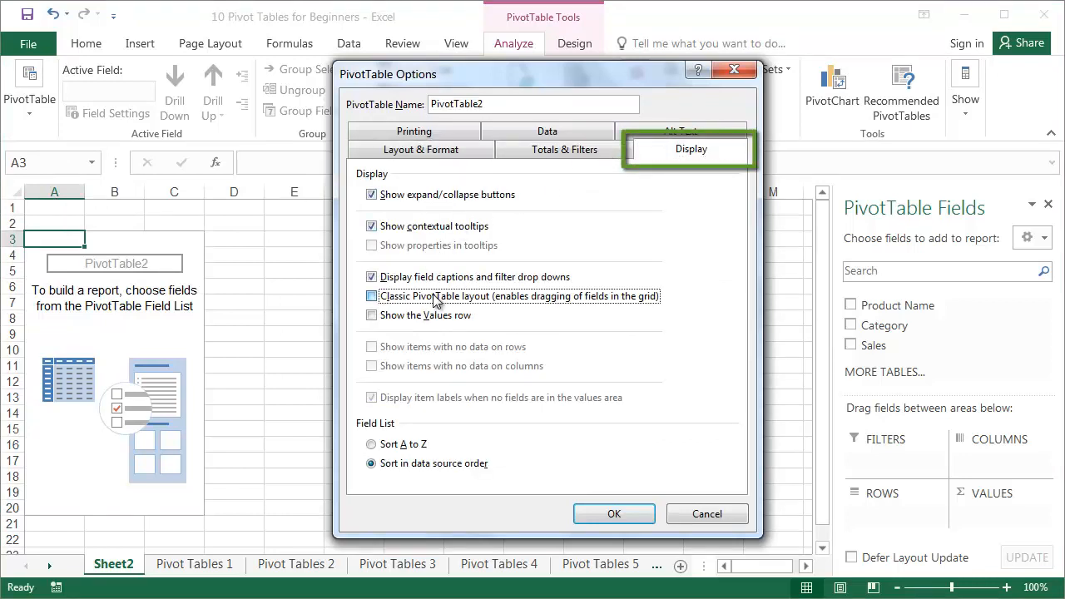
click(614, 514)
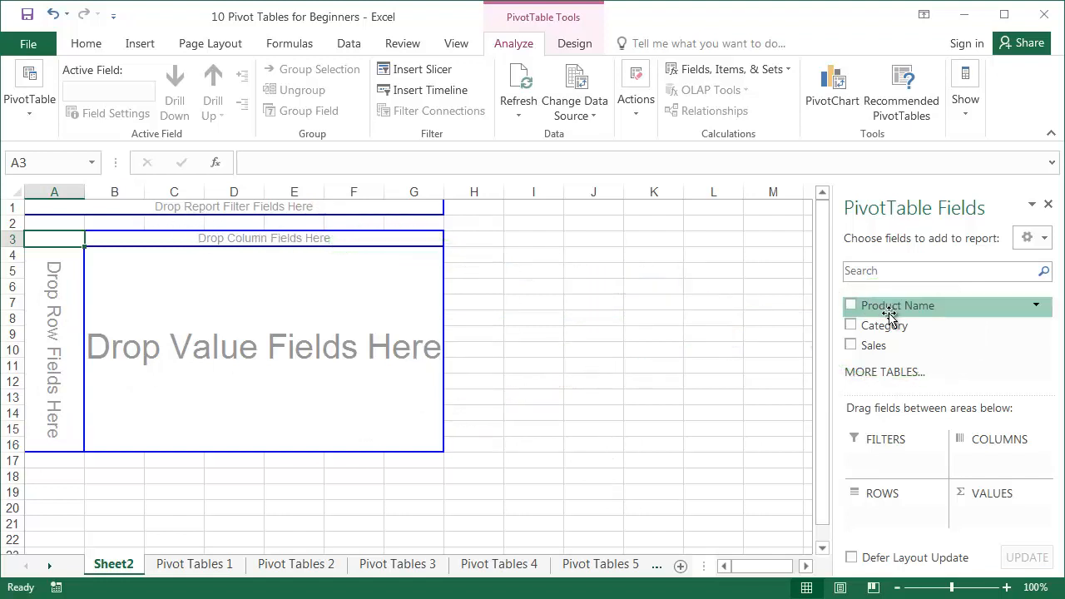
Place Category in the rows, and add Sales three times and Product Name once as value fields
drag(897, 326, 70, 325)
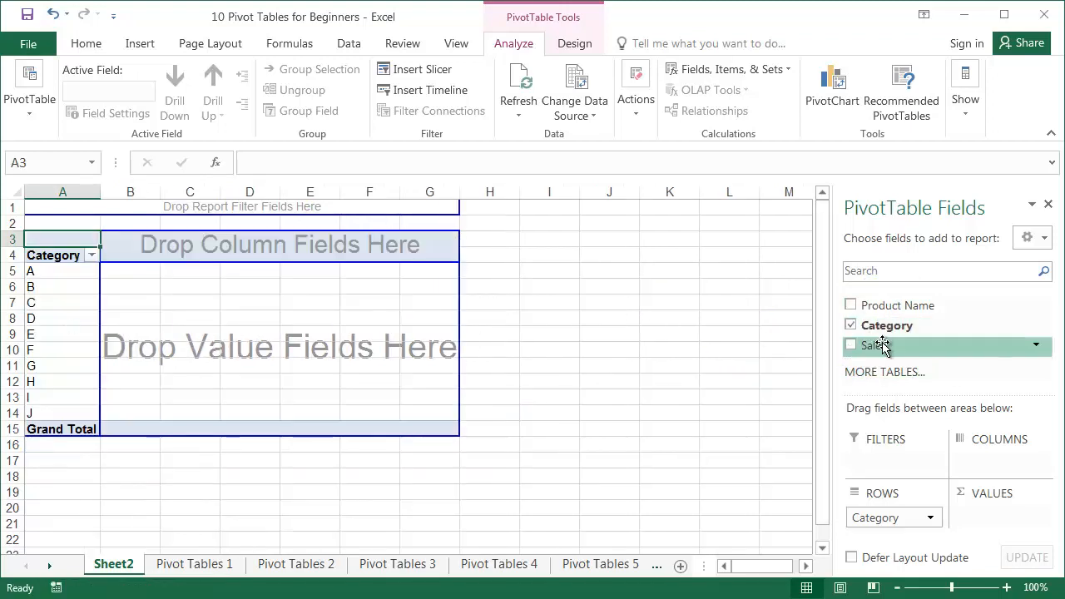
drag(874, 345, 365, 364)
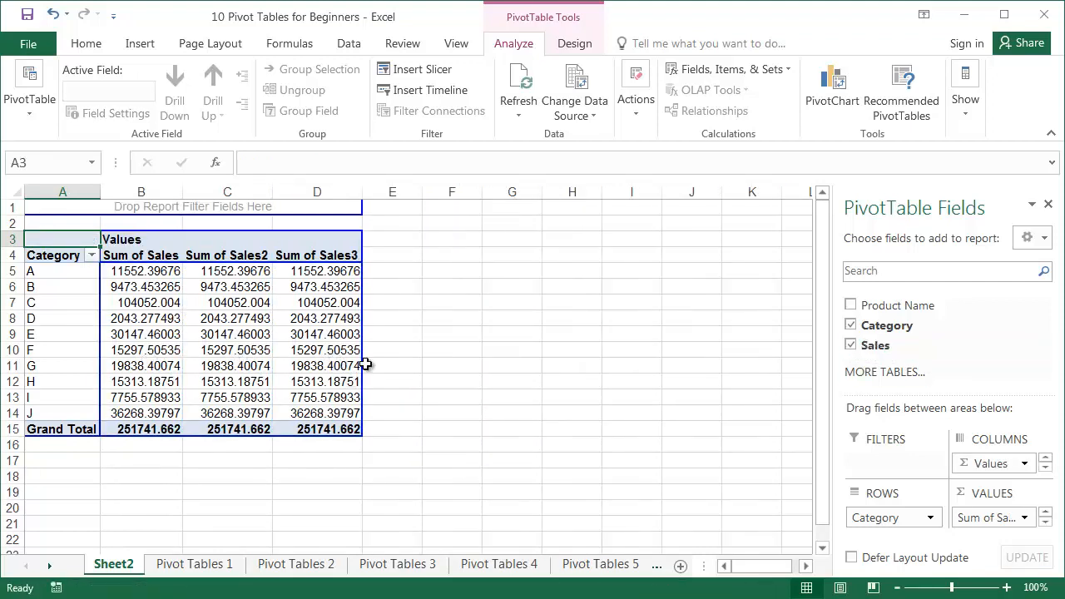
drag(895, 306, 320, 314)
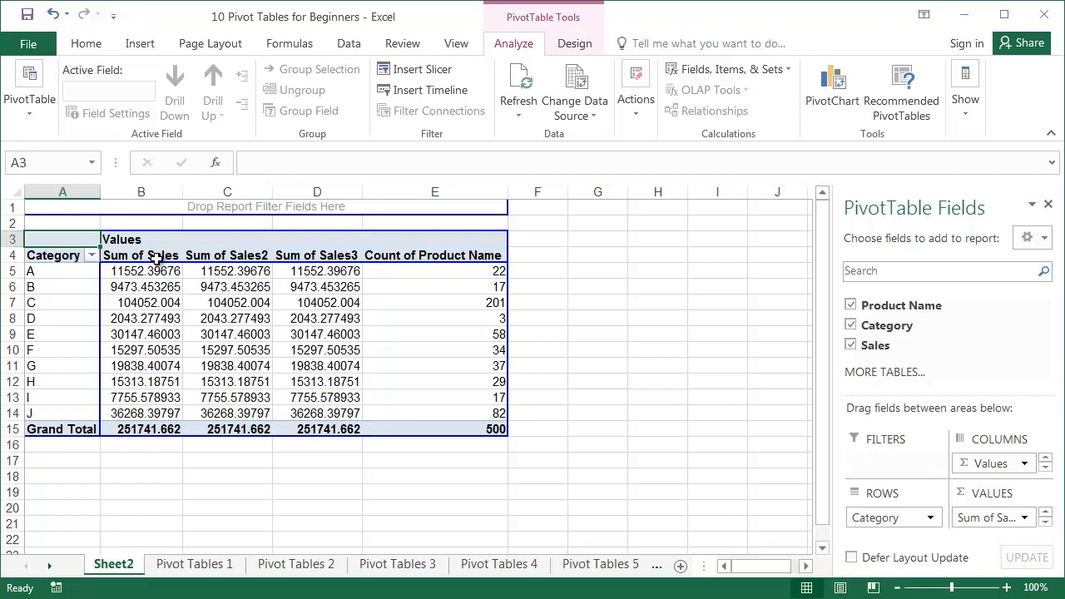
drag(159, 259, 149, 429)
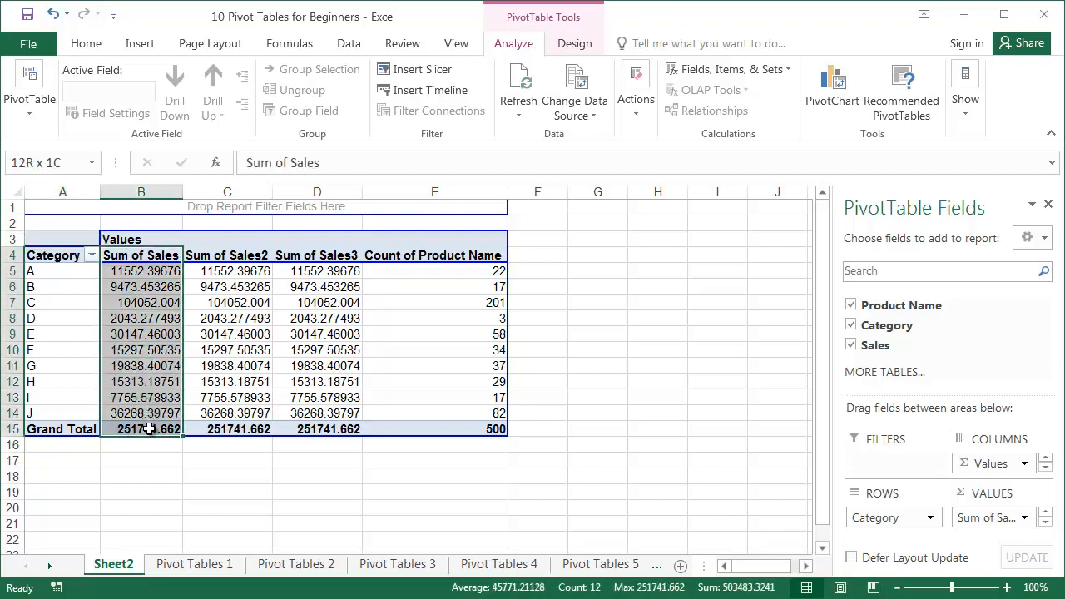
drag(408, 256, 418, 421)
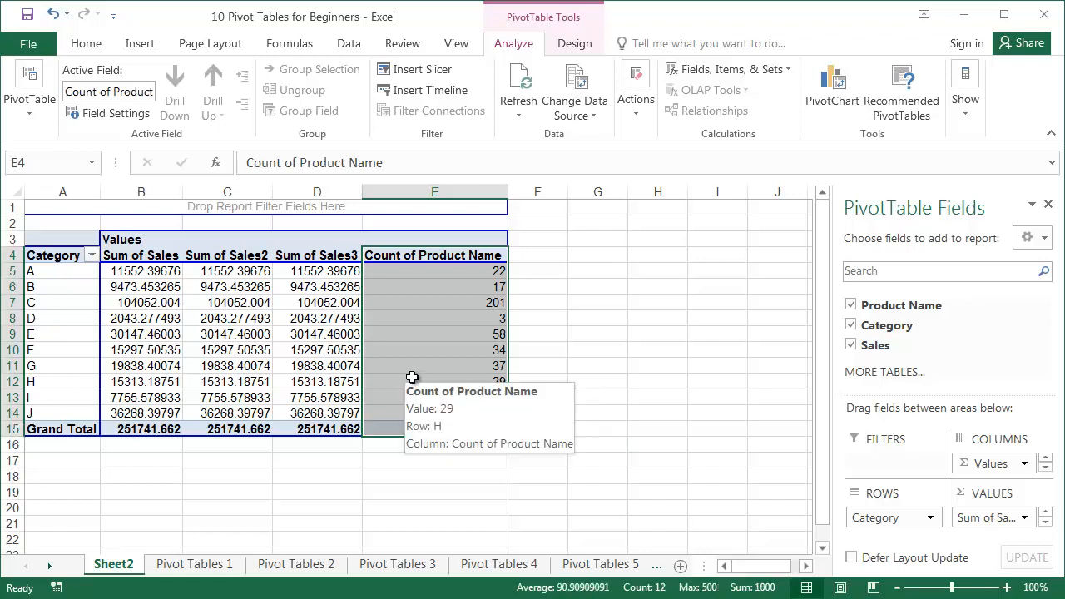
Format the Sum of Sales value field as Number with 0 decimal places and a thousands separator
click(163, 261)
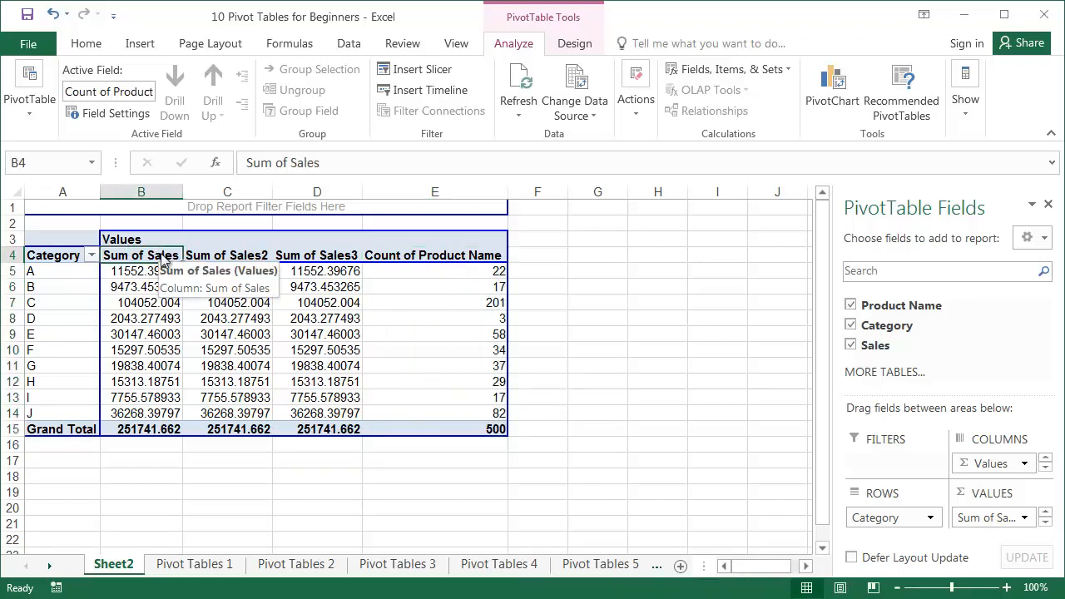
double_click(164, 261)
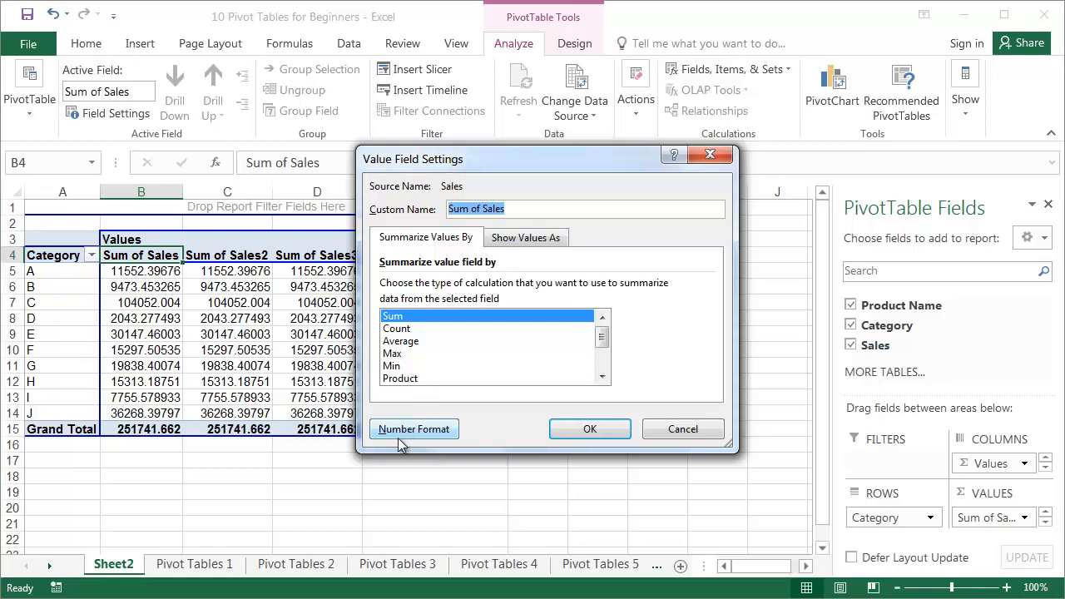
click(430, 441)
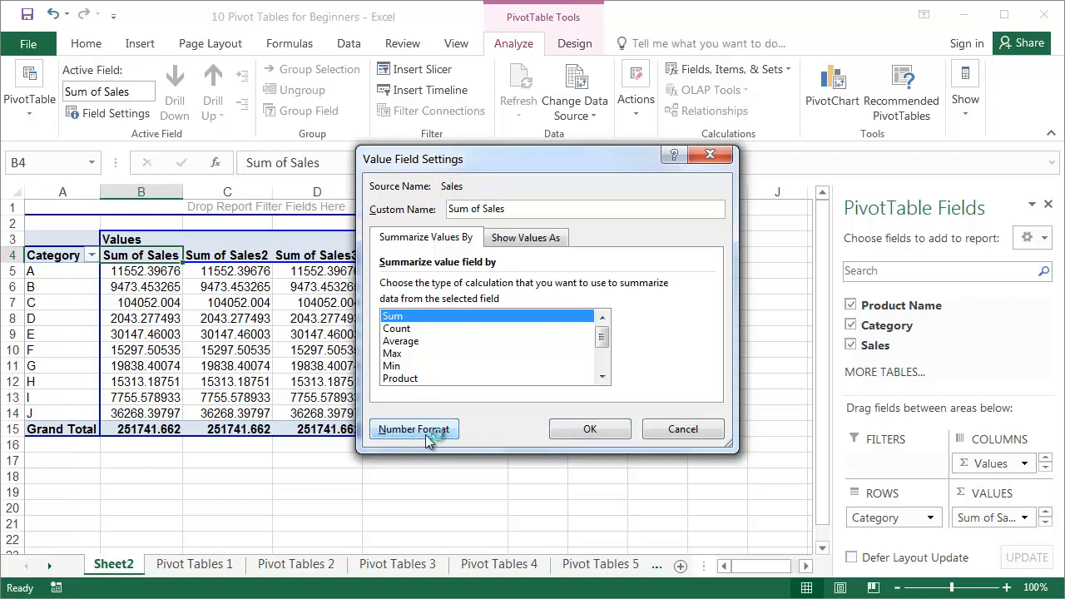
click(337, 174)
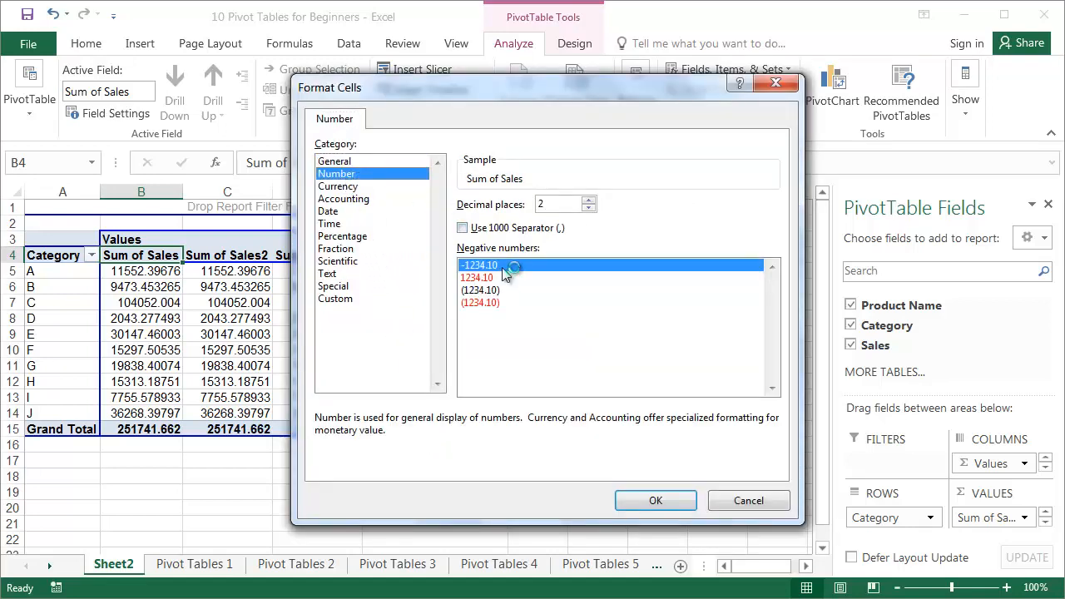
click(589, 209)
click(590, 209)
click(549, 228)
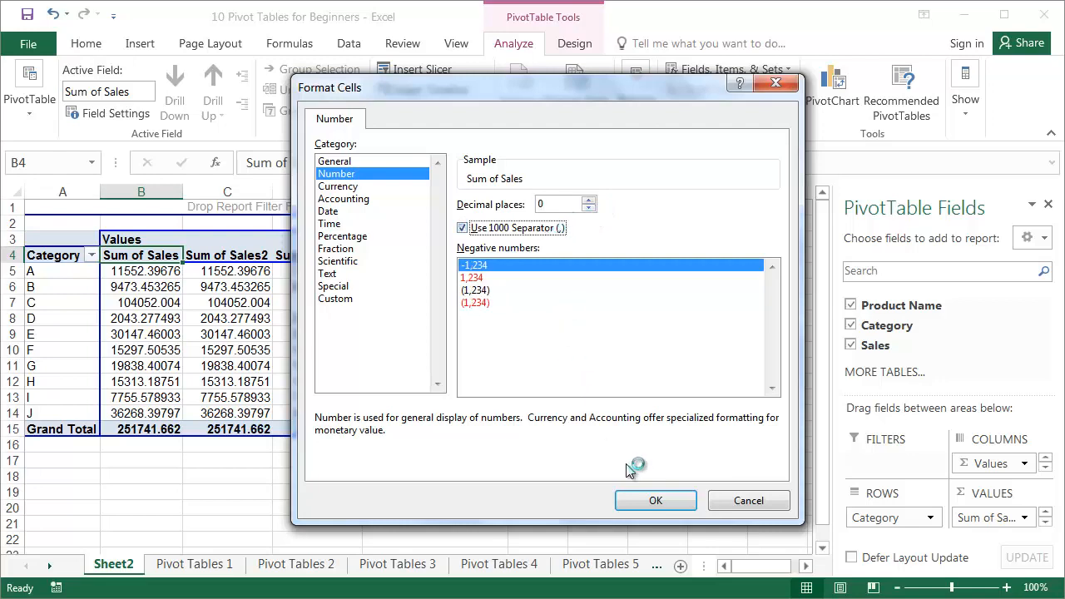
click(645, 500)
click(599, 427)
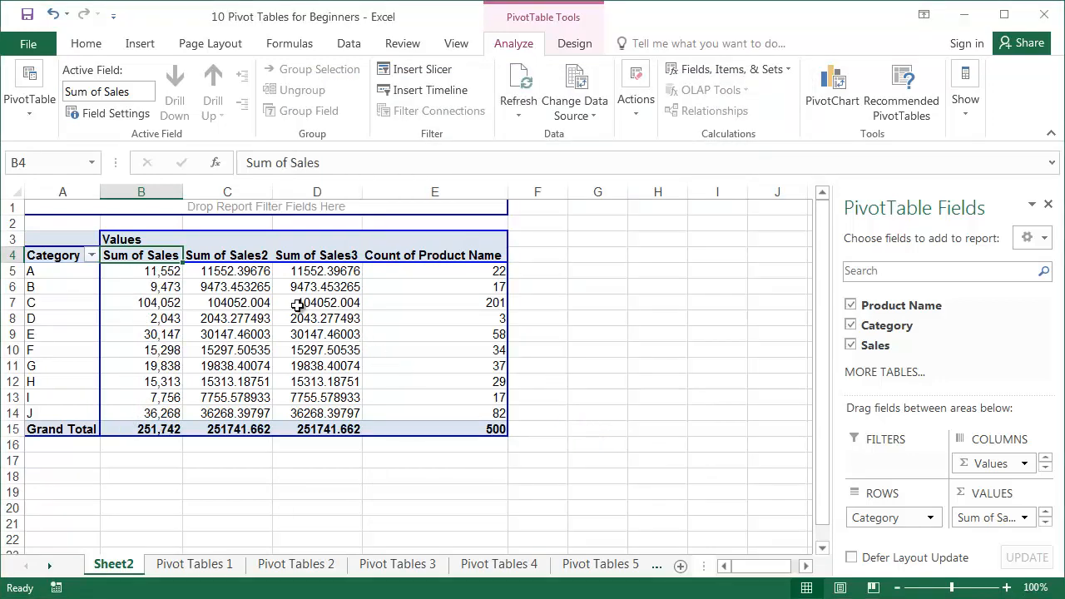
Summarize the Sum of Sales2 field by Average and format it as Number with 0 decimal places and a thousands separator
drag(171, 255, 173, 366)
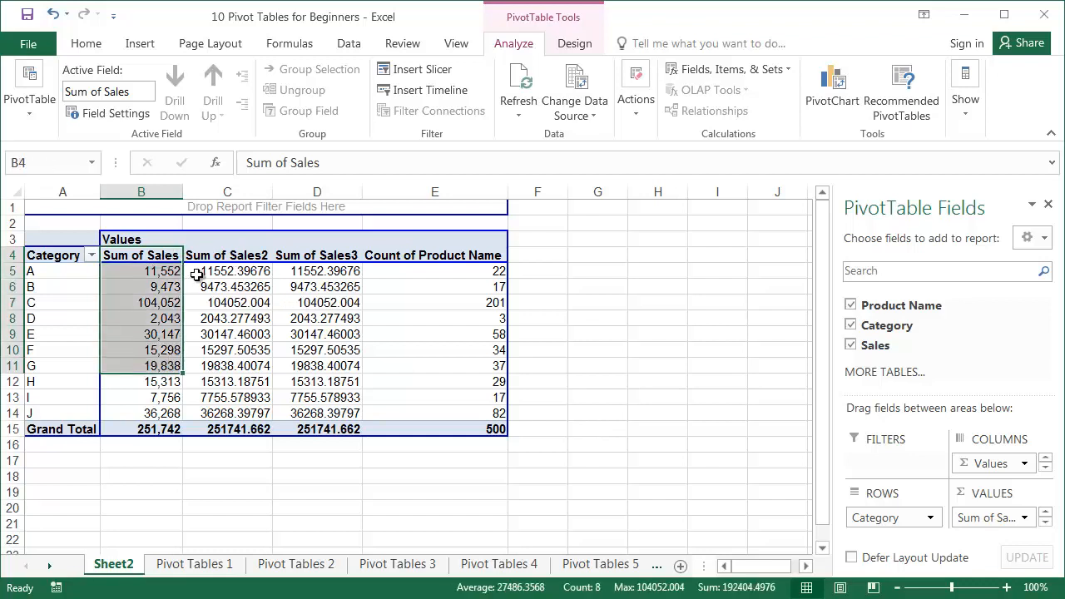
drag(224, 258, 229, 367)
drag(316, 254, 316, 381)
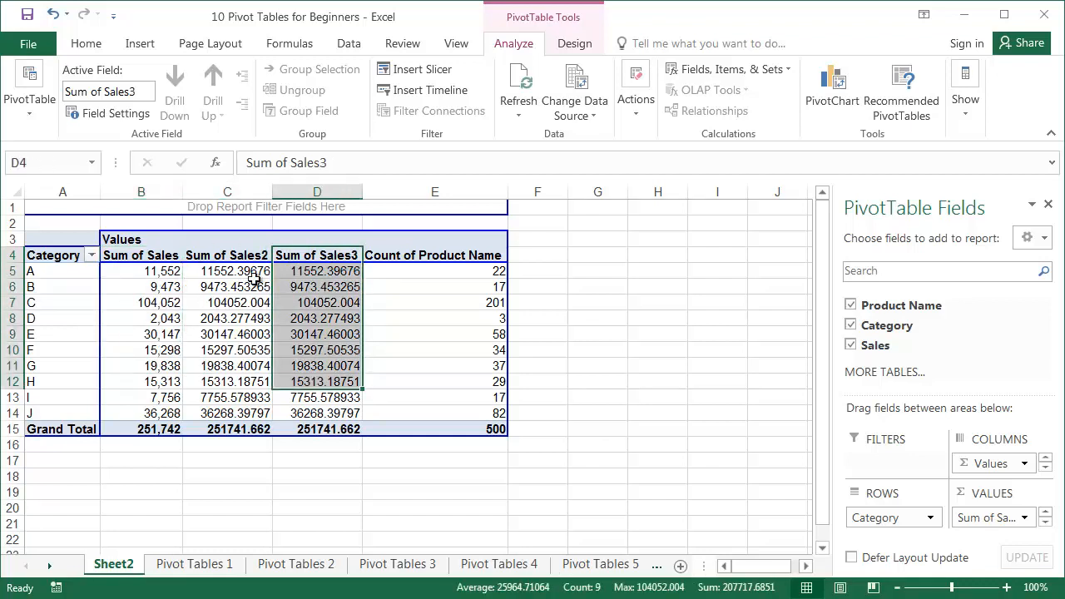
double_click(234, 257)
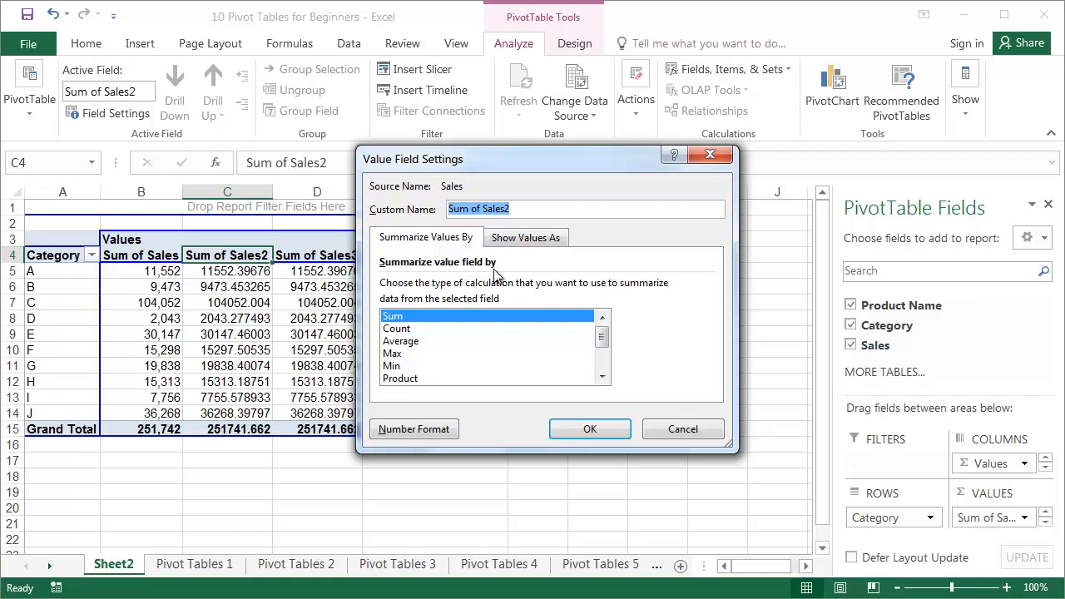
click(406, 342)
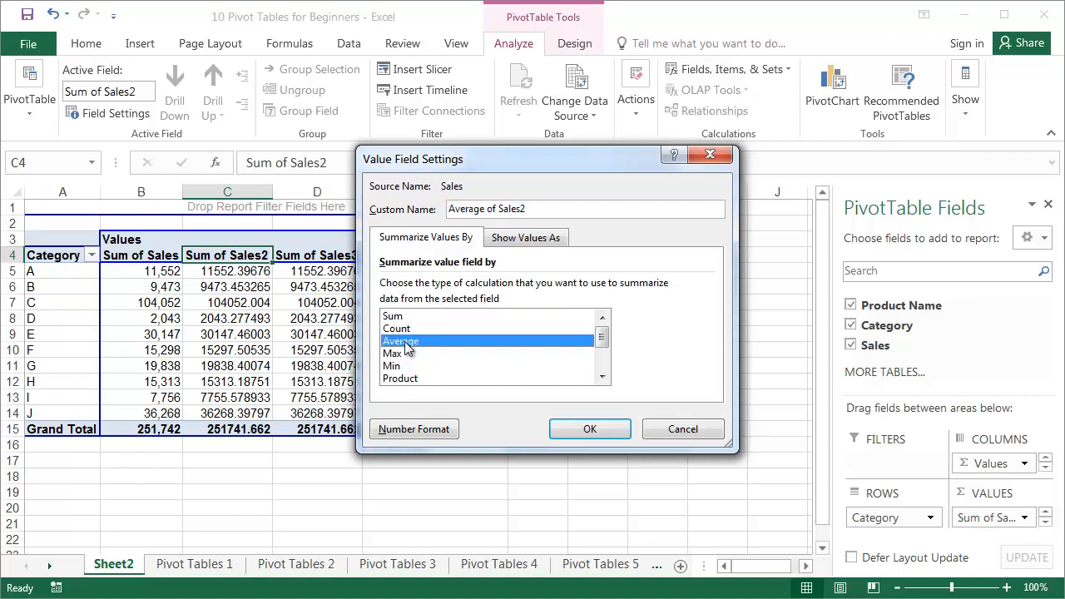
click(414, 430)
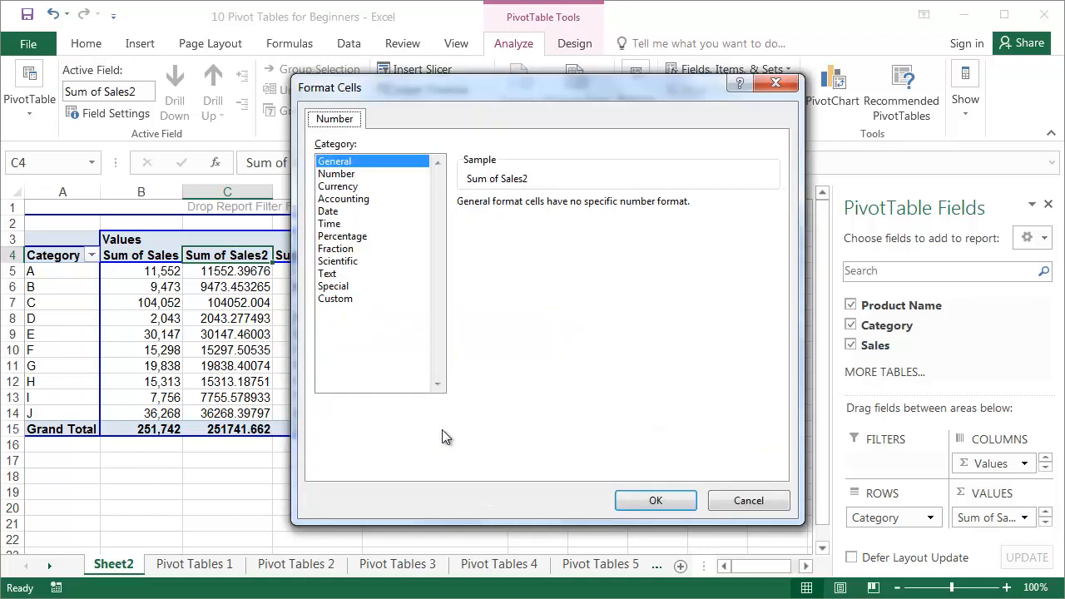
click(339, 174)
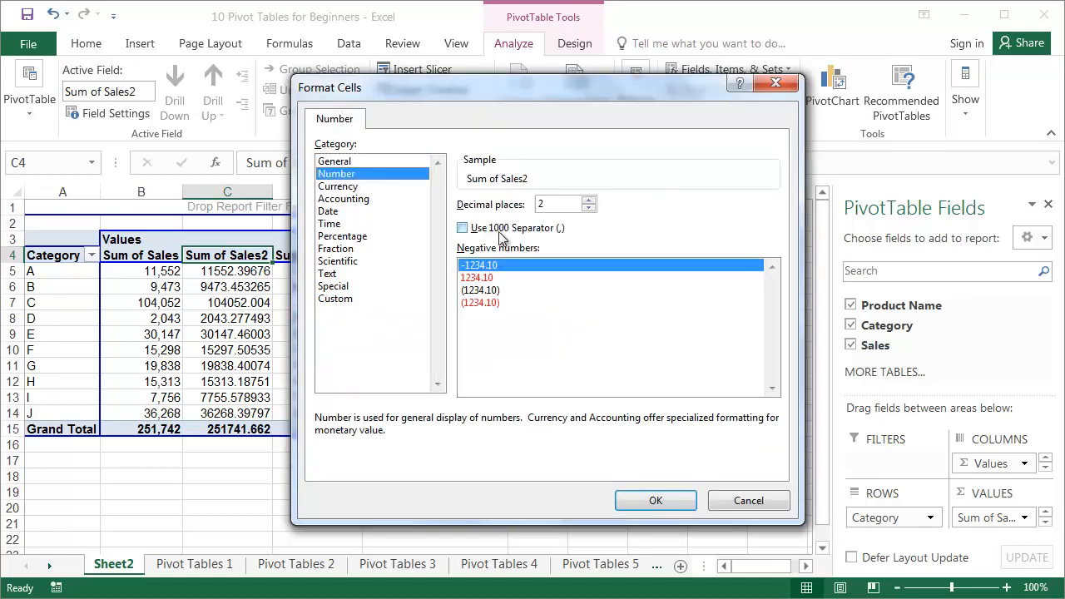
double_click(592, 208)
click(556, 226)
click(656, 500)
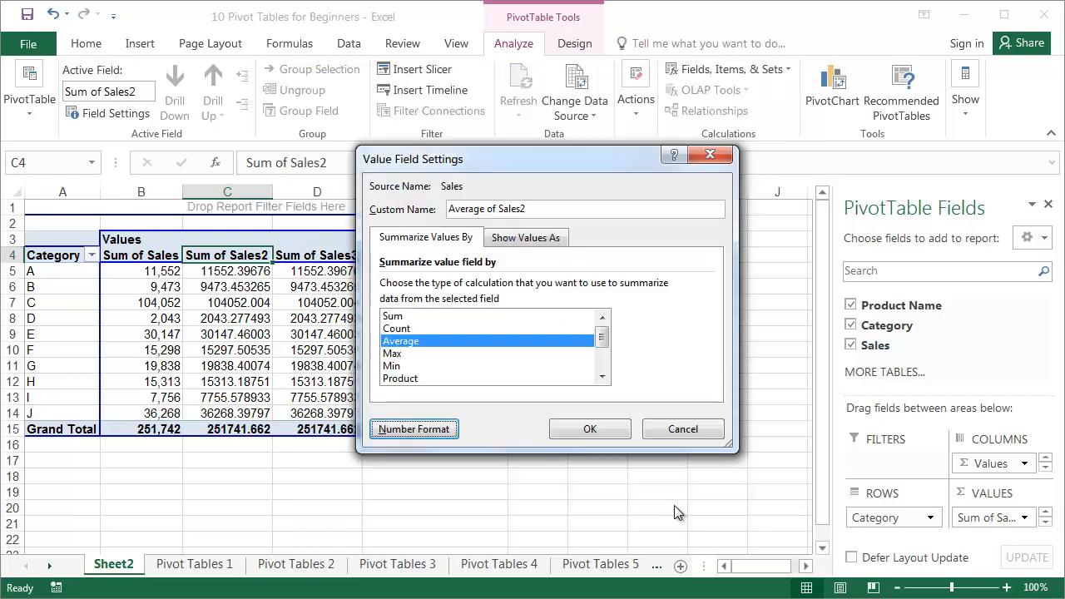
click(605, 439)
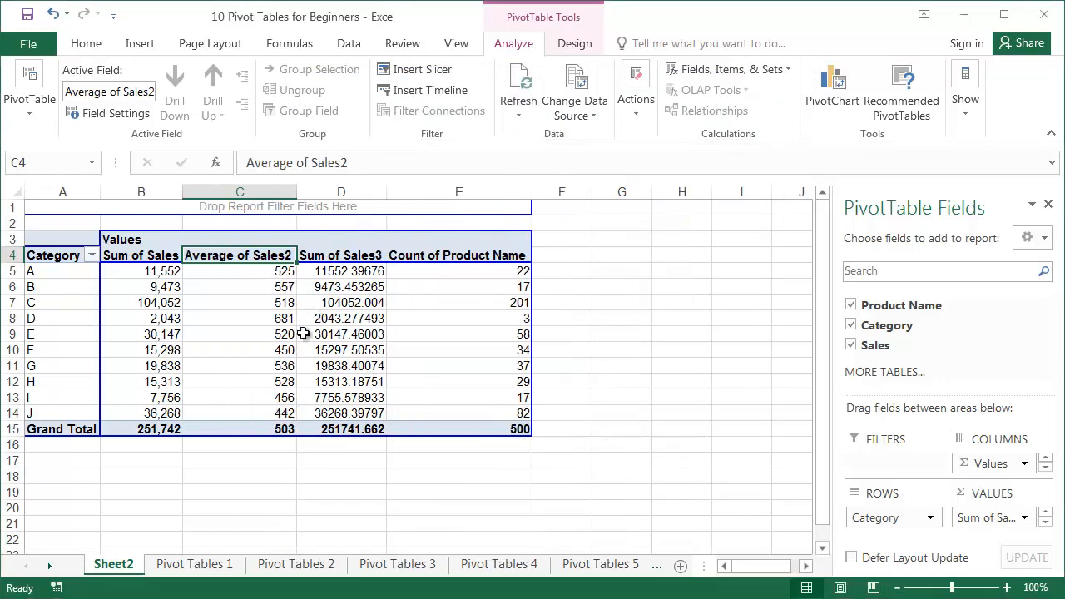
Summarize the Sum of Sales3 field by Max and format it as Number with 0 decimal places and a thousands separator
double_click(353, 260)
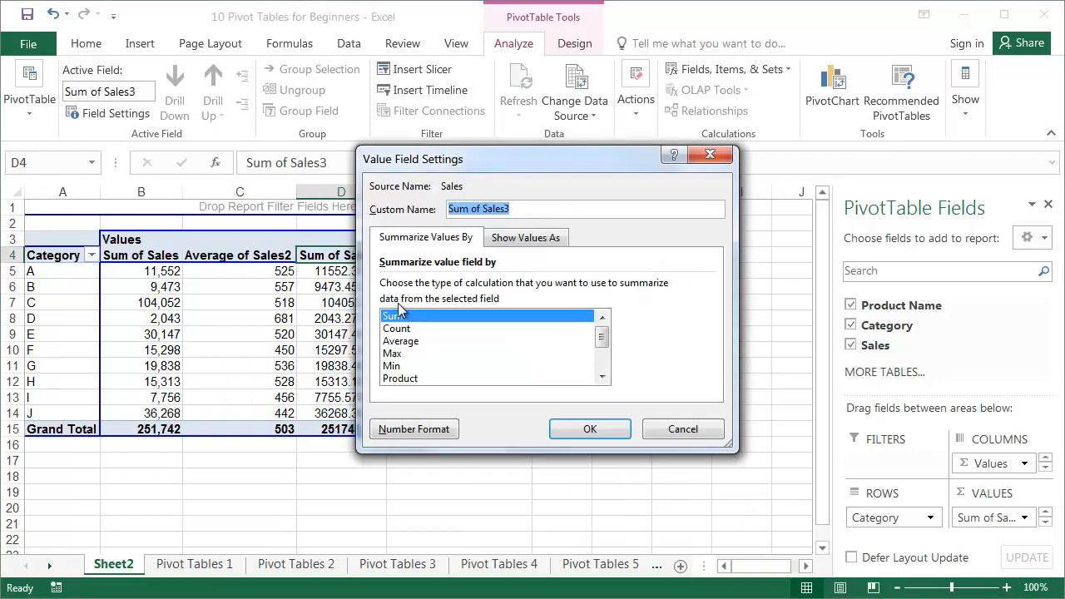
click(403, 353)
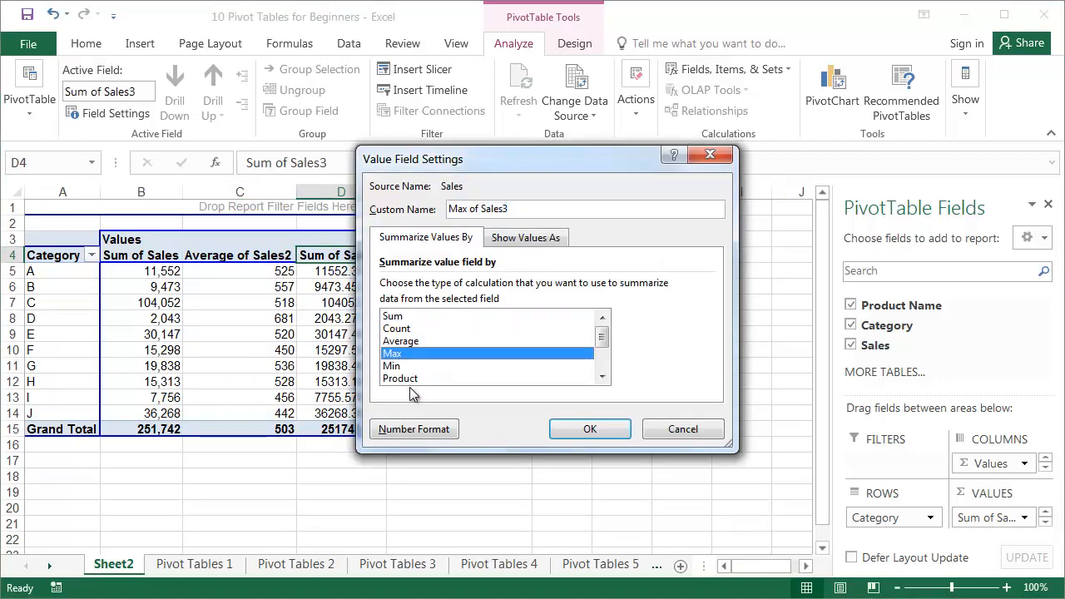
click(420, 429)
click(335, 175)
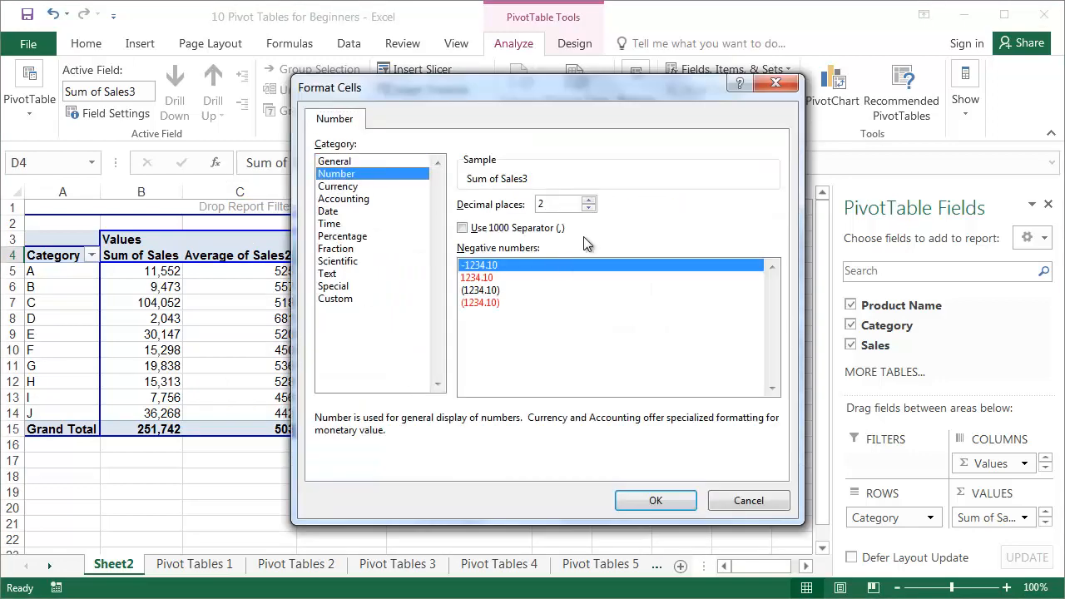
click(589, 208)
click(589, 208)
click(463, 227)
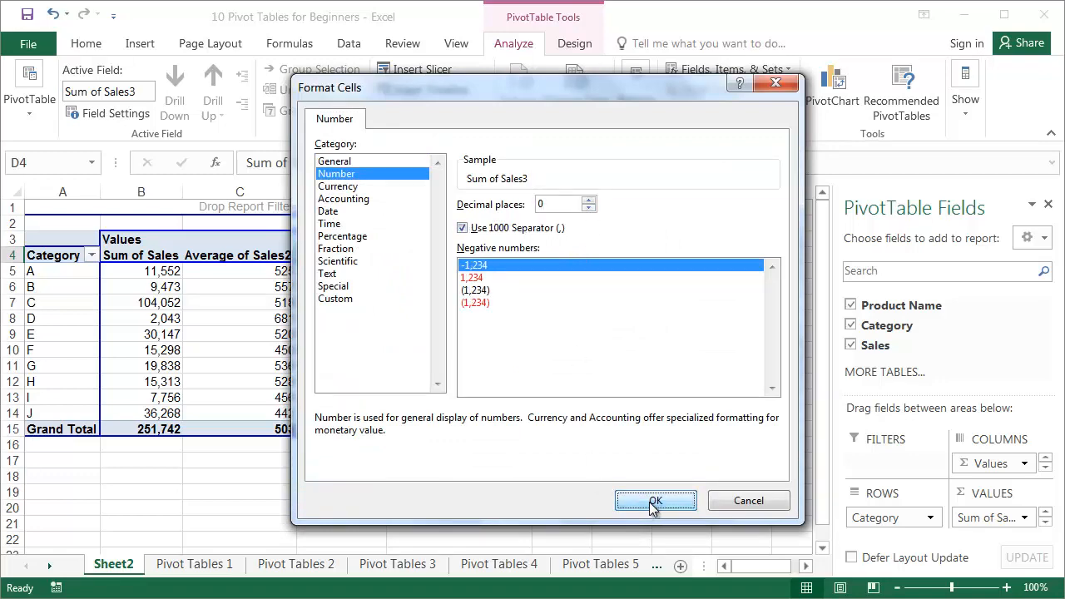
click(679, 500)
key(Return)
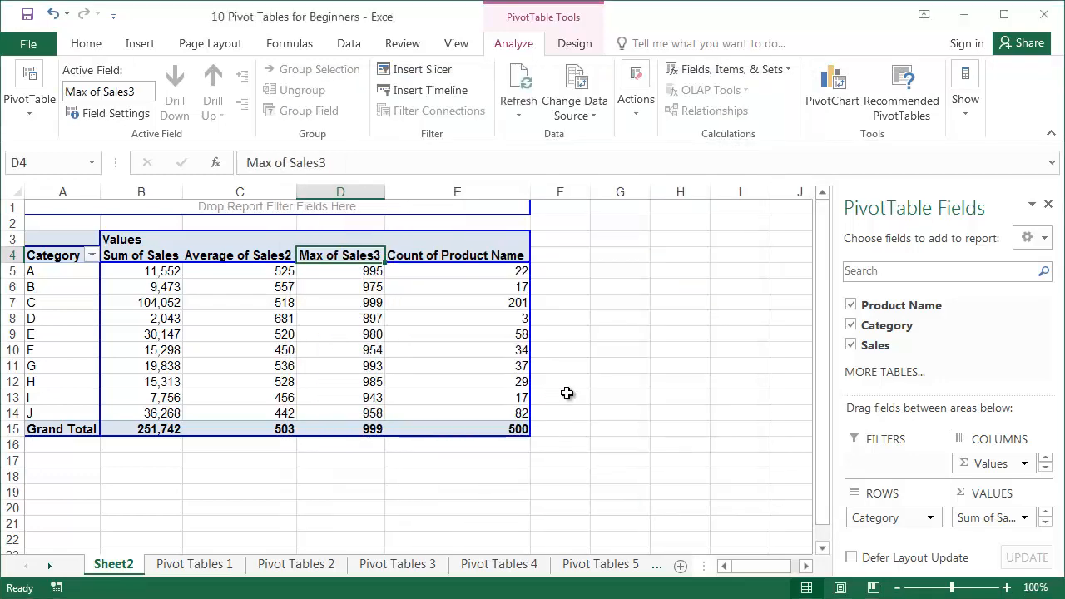
Rename the Sum of Sales value field in B4 as "Sales " with a trailing space, so it differs from the source field's name
click(155, 258)
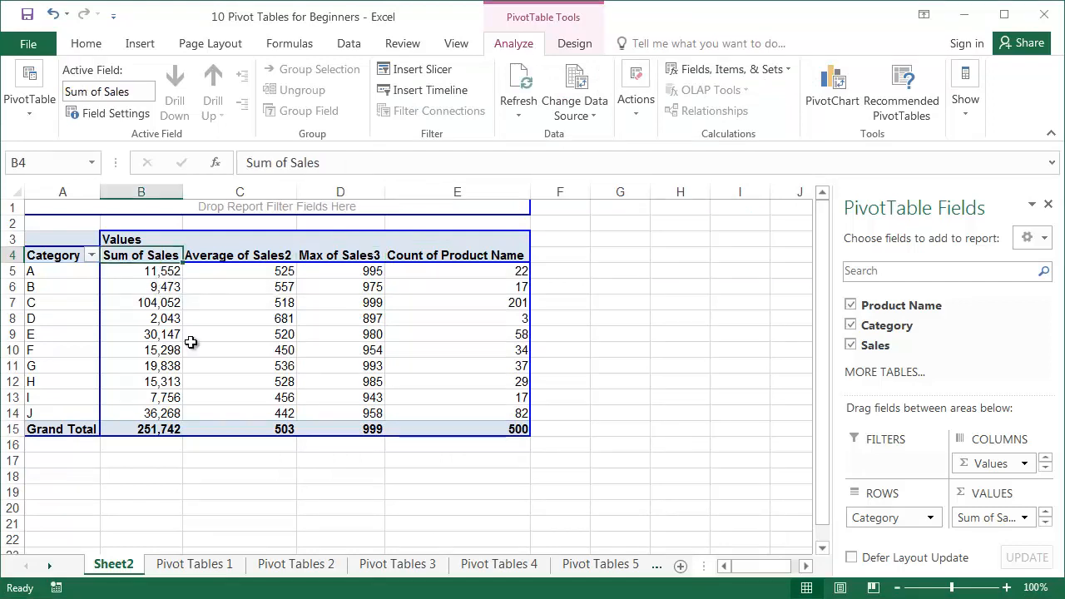
click(224, 247)
click(231, 257)
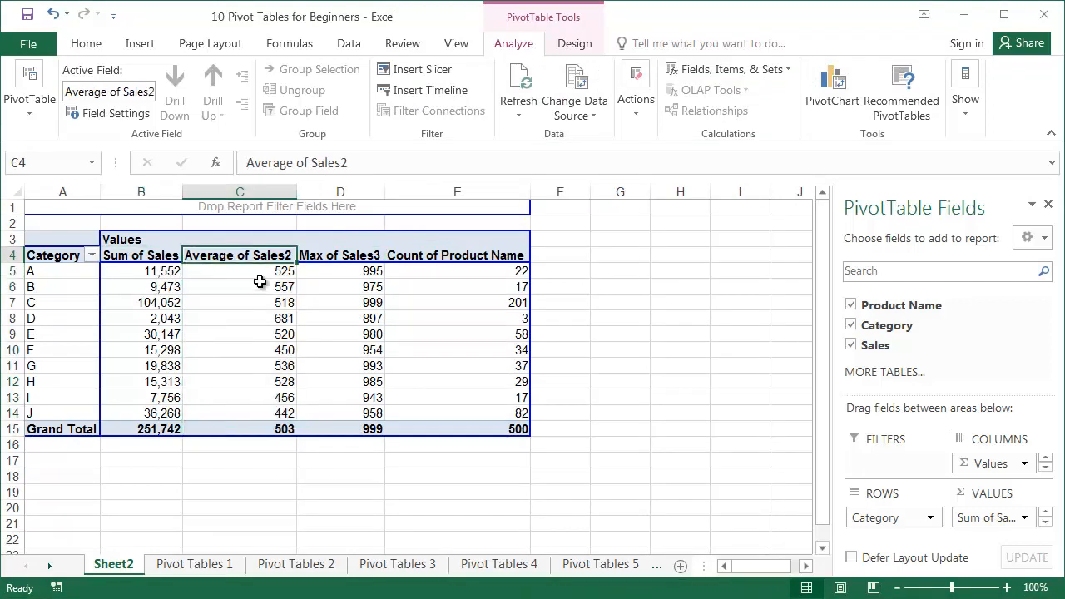
click(150, 255)
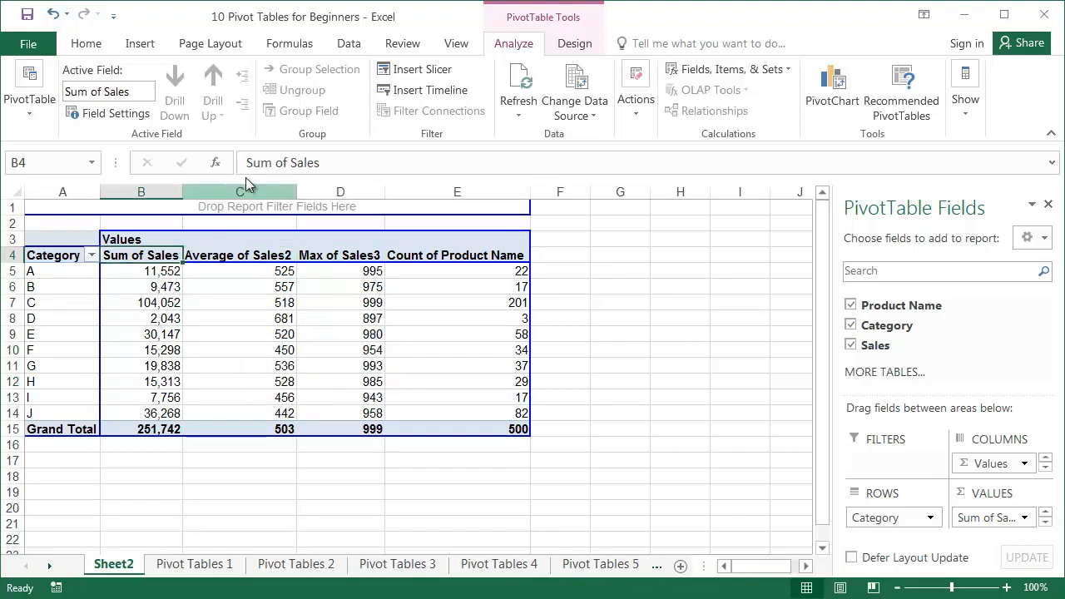
drag(291, 163, 246, 162)
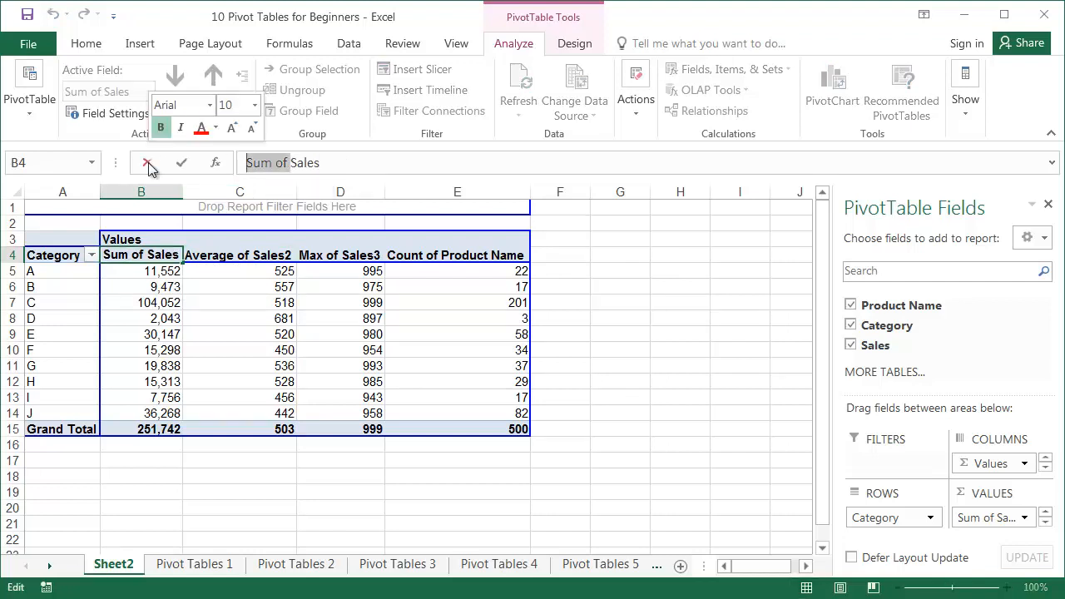
key(BackSpace)
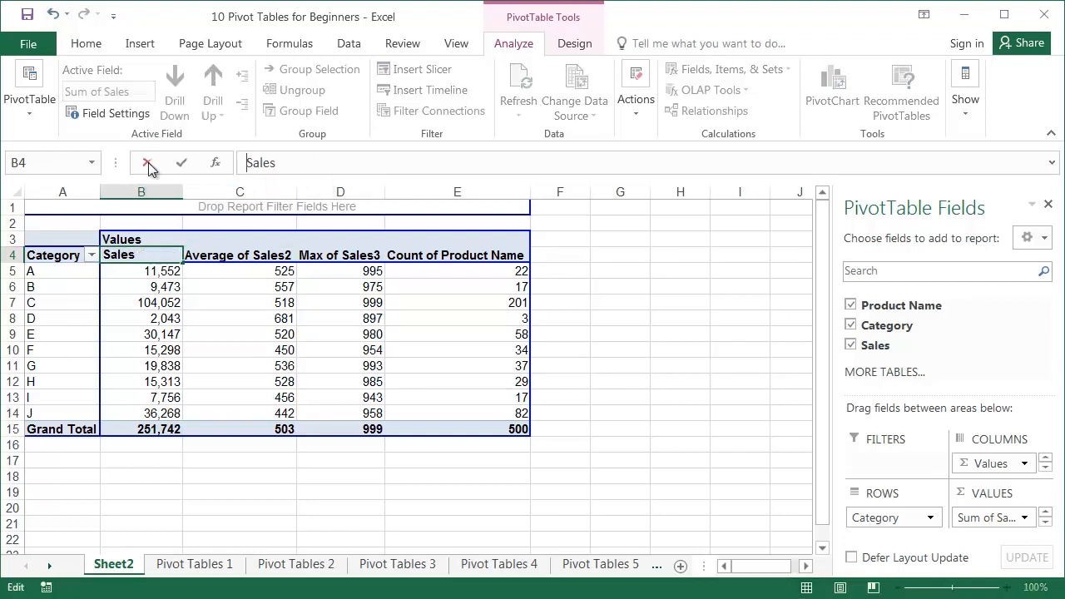
key(Return)
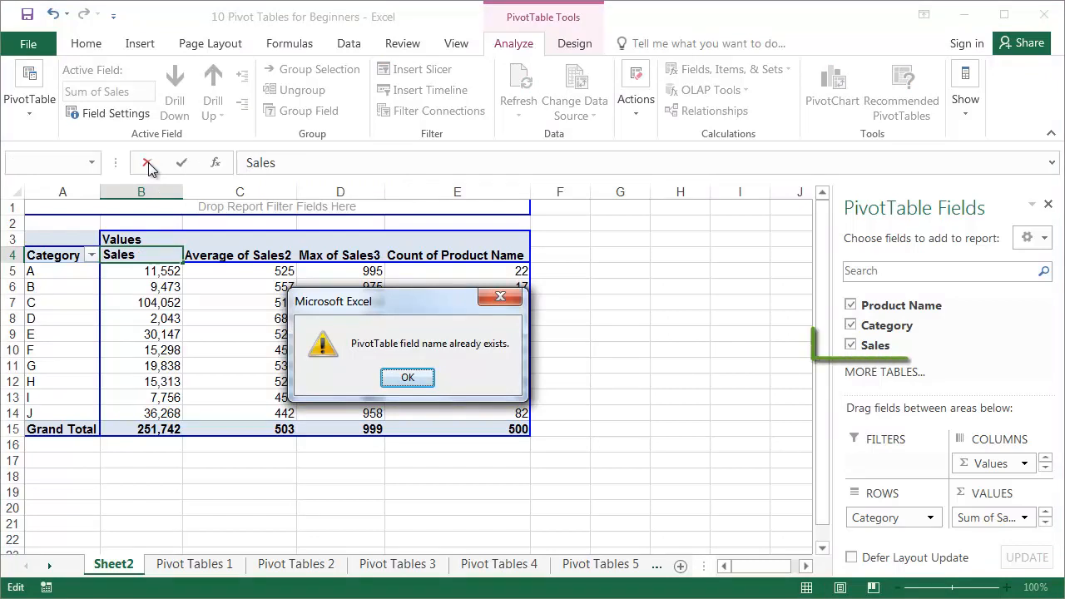
click(407, 378)
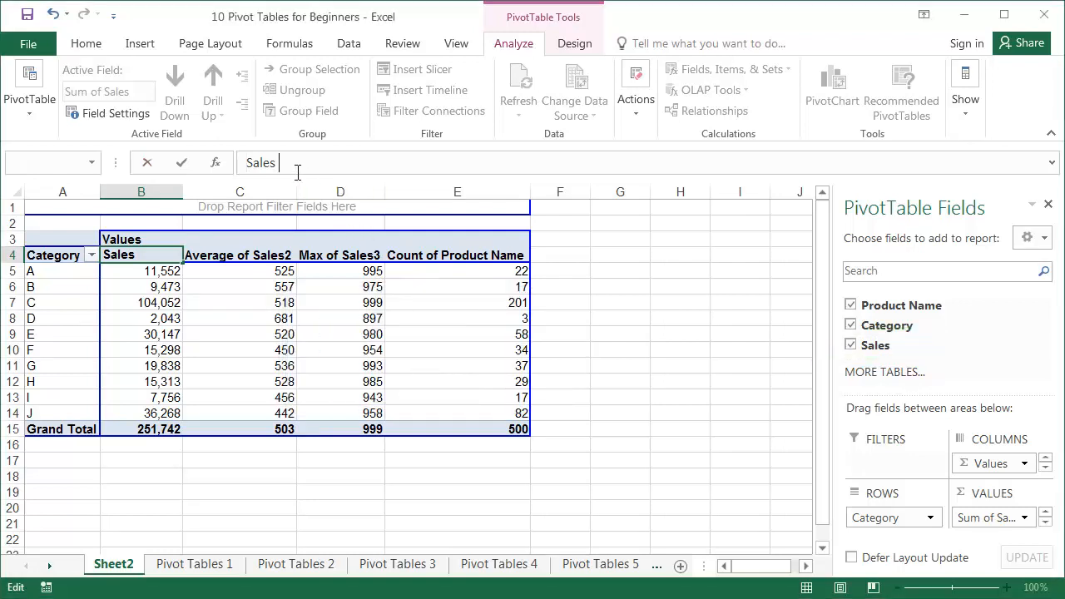
key(Return)
Shorten the Average of Sales2 header to Average and the Max of Sales3 header to Max
click(269, 253)
drag(291, 162, 348, 163)
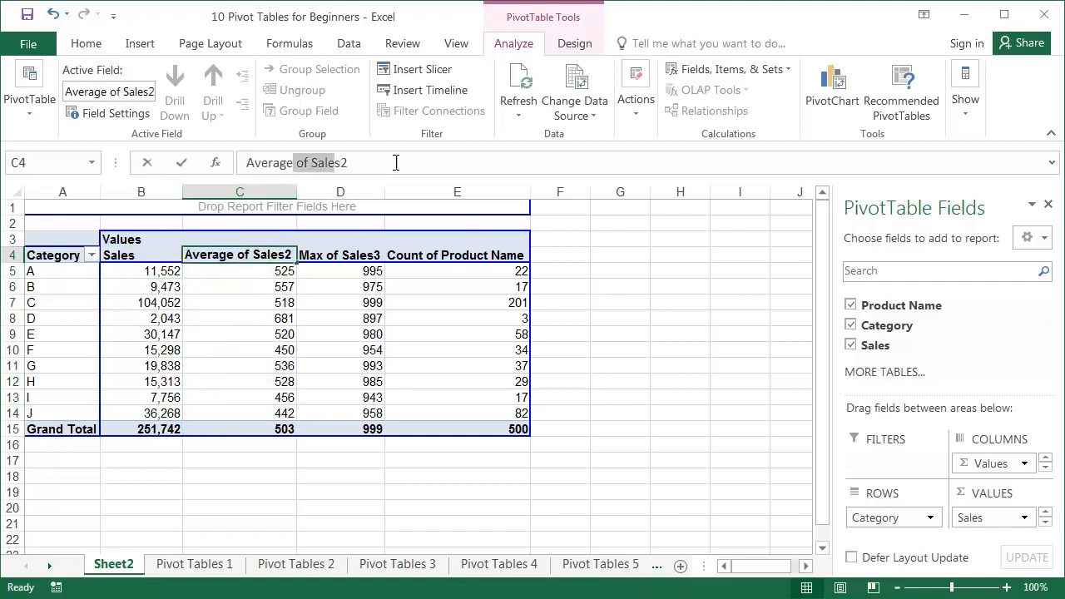
key(BackSpace)
key(Return)
click(345, 256)
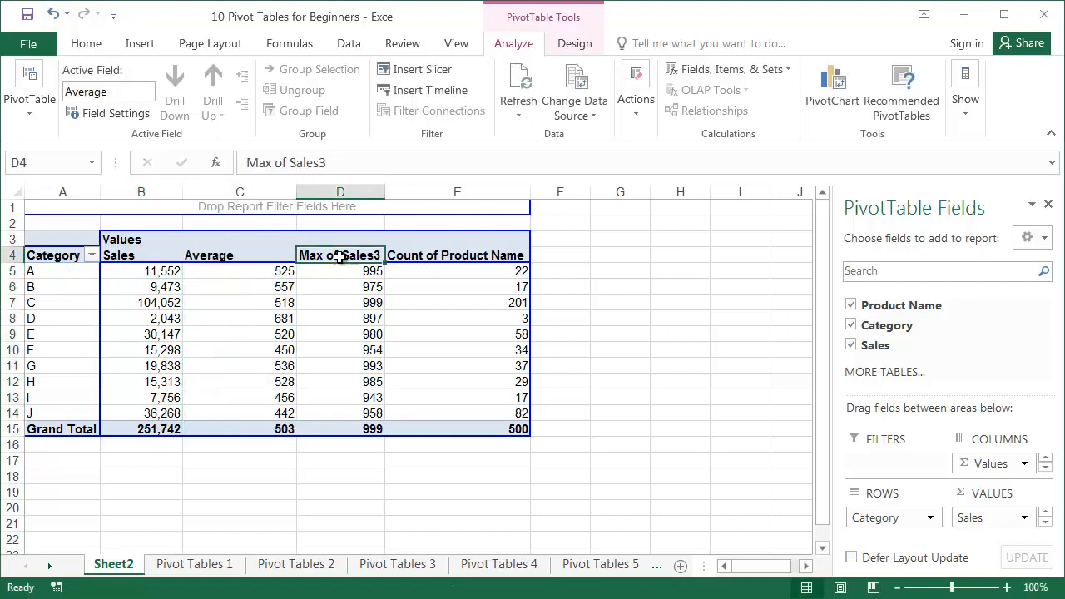
drag(273, 162, 499, 159)
key(BackSpace)
key(Return)
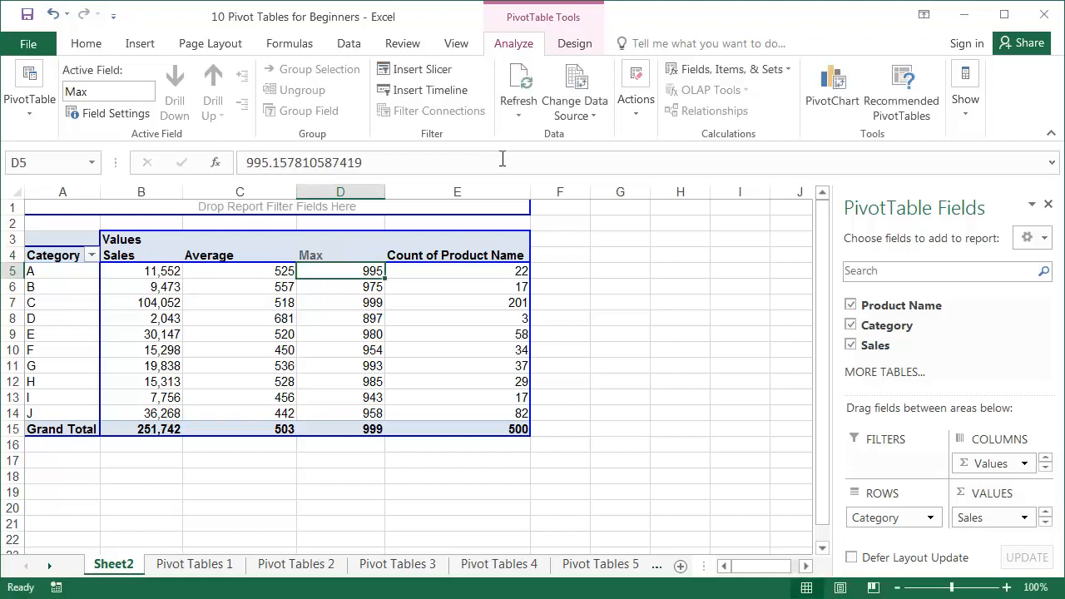
Rename the Count of Product Name value field as SKUs
click(476, 252)
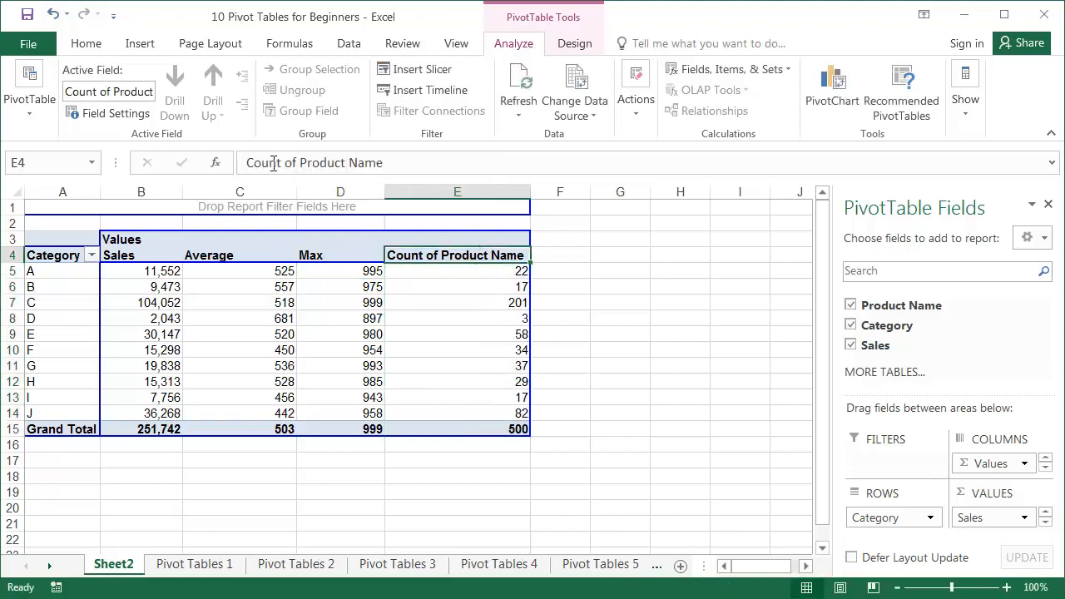
click(576, 159)
triple_click(576, 159)
text(SKUs)
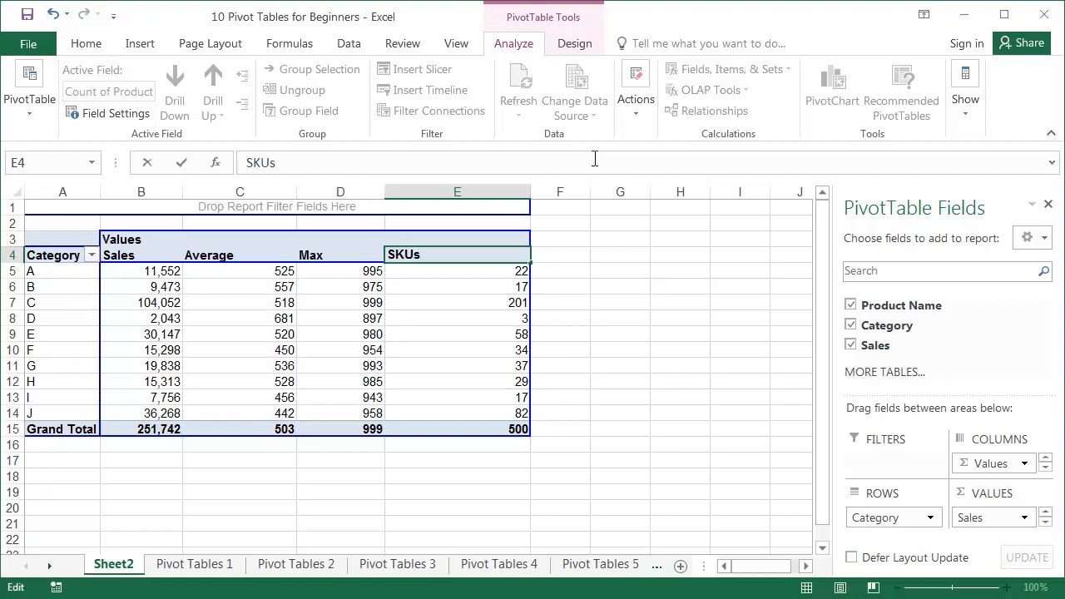
key(Return)
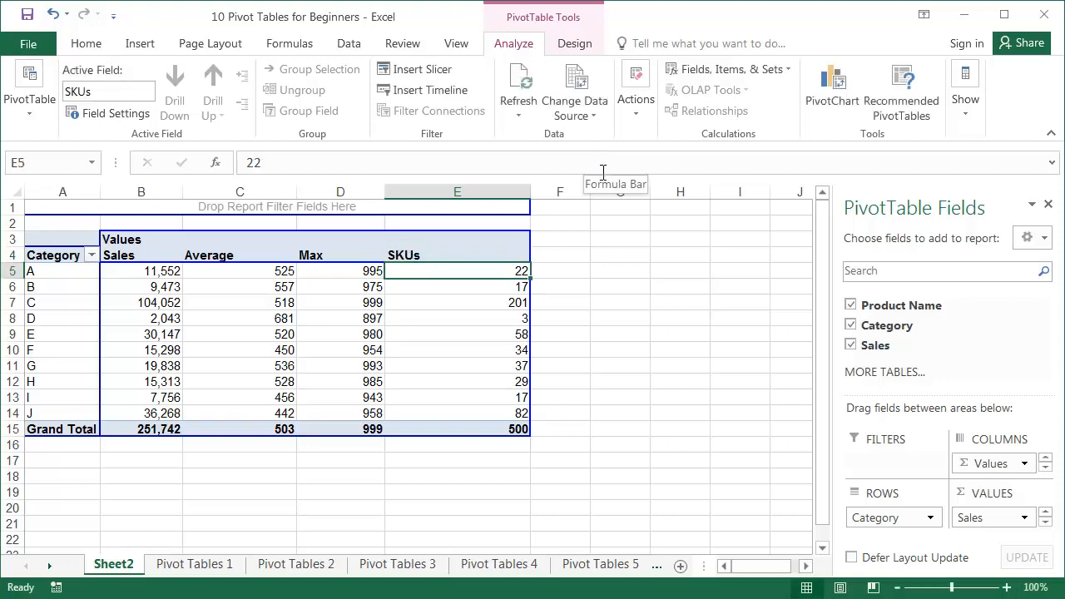
Autofit the widths of columns B to E to the PivotTable's contents and select a cell in the PivotTable
drag(500, 194, 174, 190)
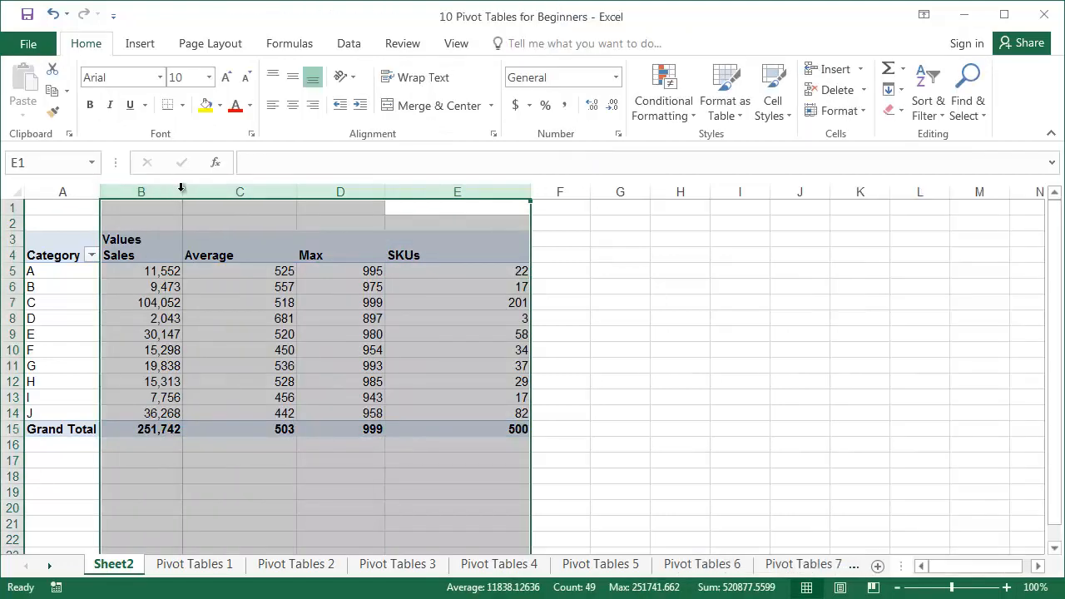
double_click(182, 191)
click(199, 276)
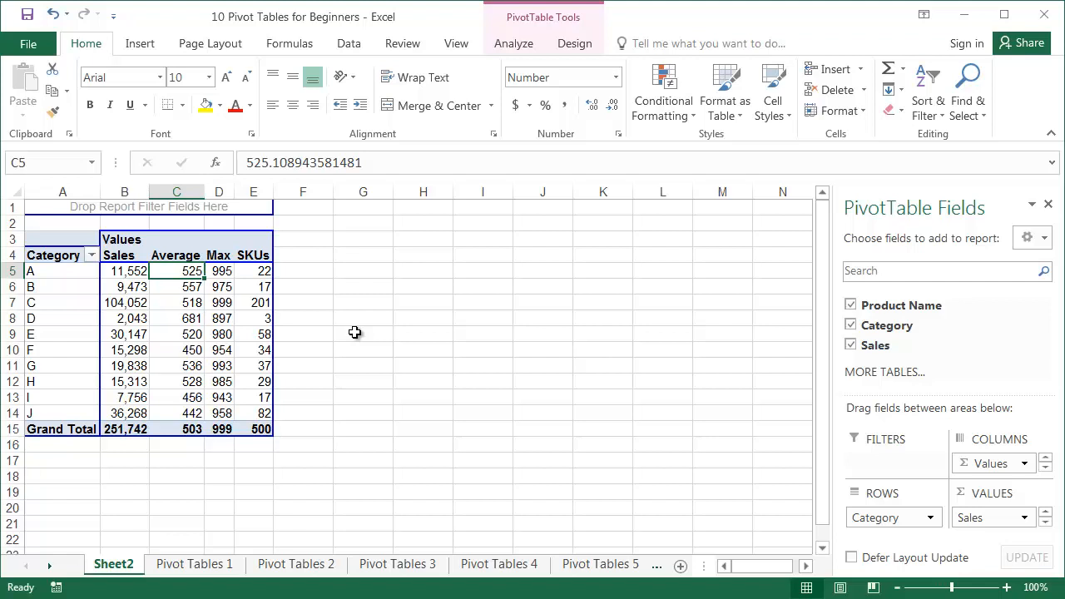
Set product 1's sales in cell D3 of the Pivot Tables 1 source sheet to 2345
click(227, 565)
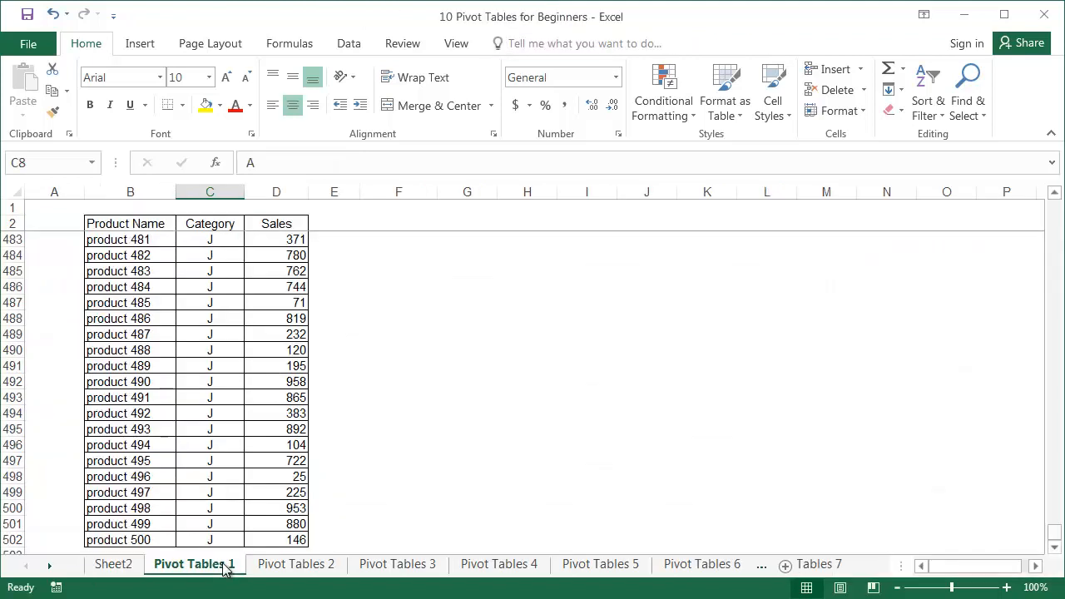
click(274, 226)
key(Down)
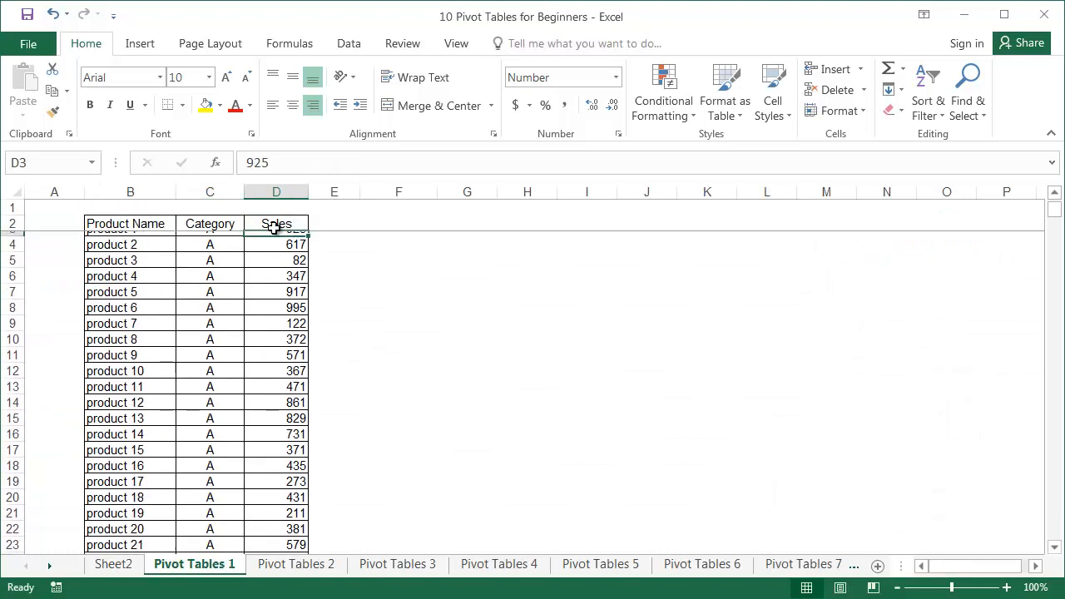
text(23)
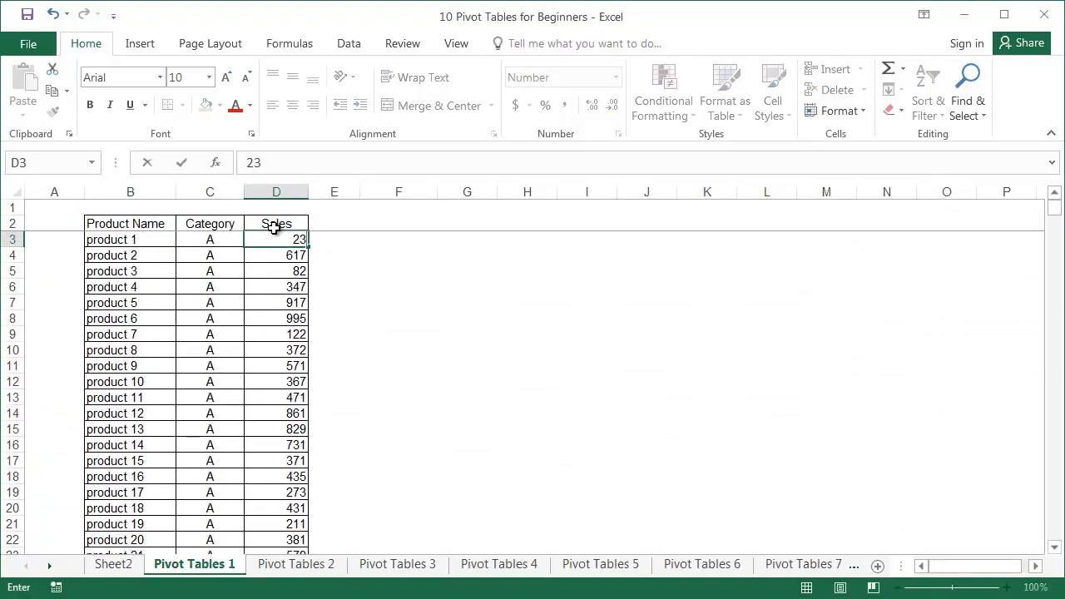
text(45)
key(Return)
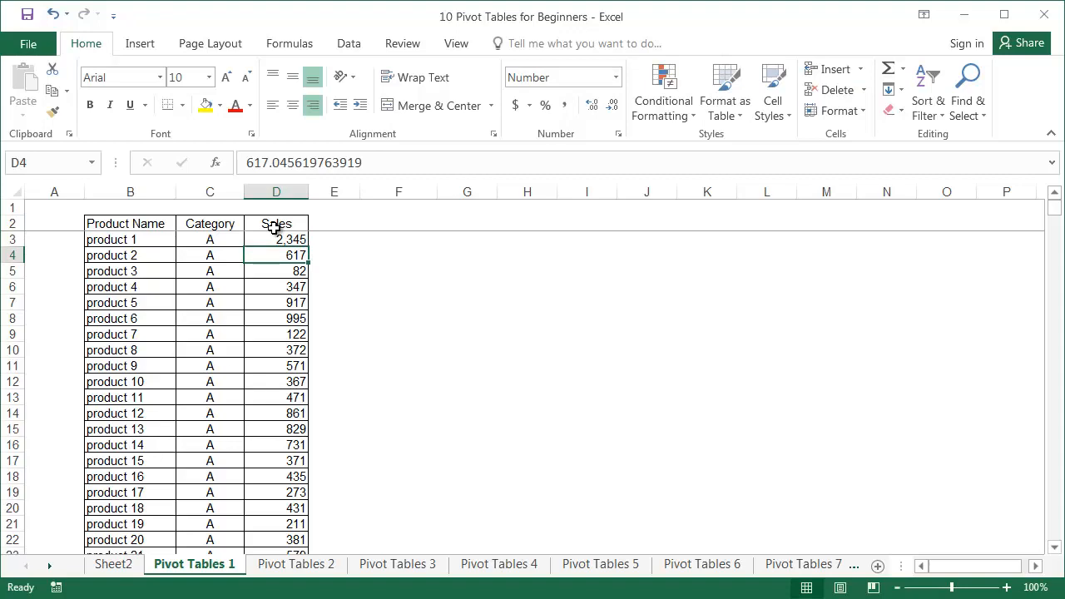
Refresh the PivotTable on Sheet2 from the changed source data and check the values for category A
click(121, 565)
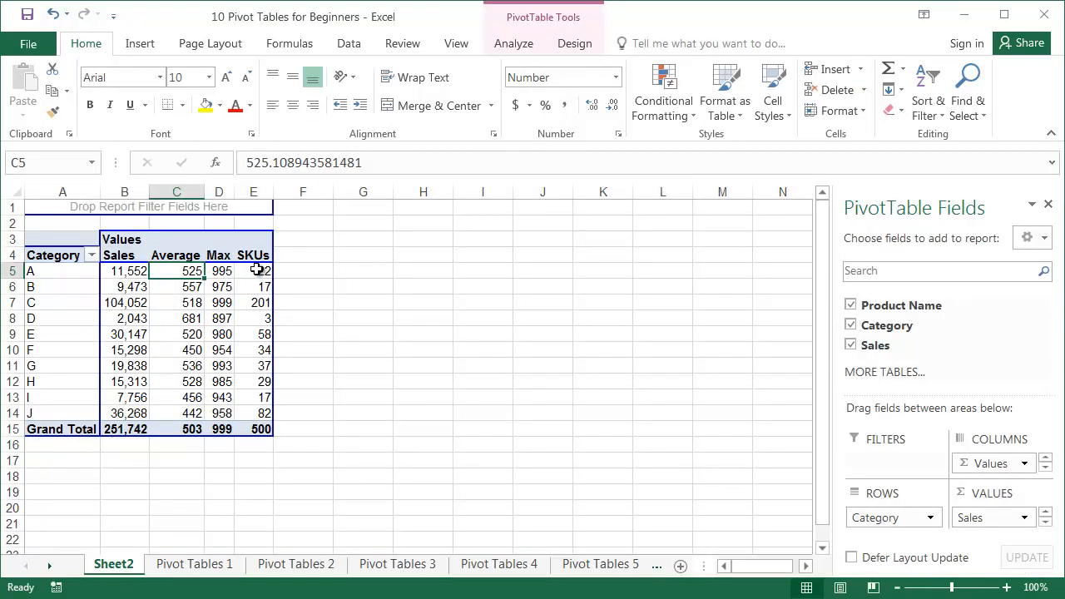
drag(221, 275, 31, 271)
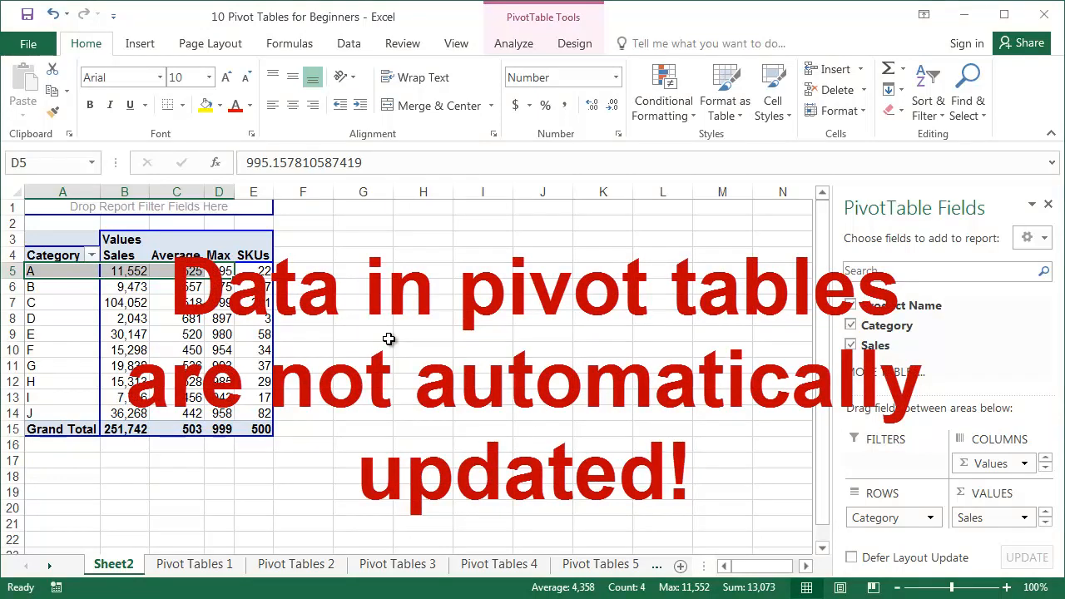
right_click(204, 301)
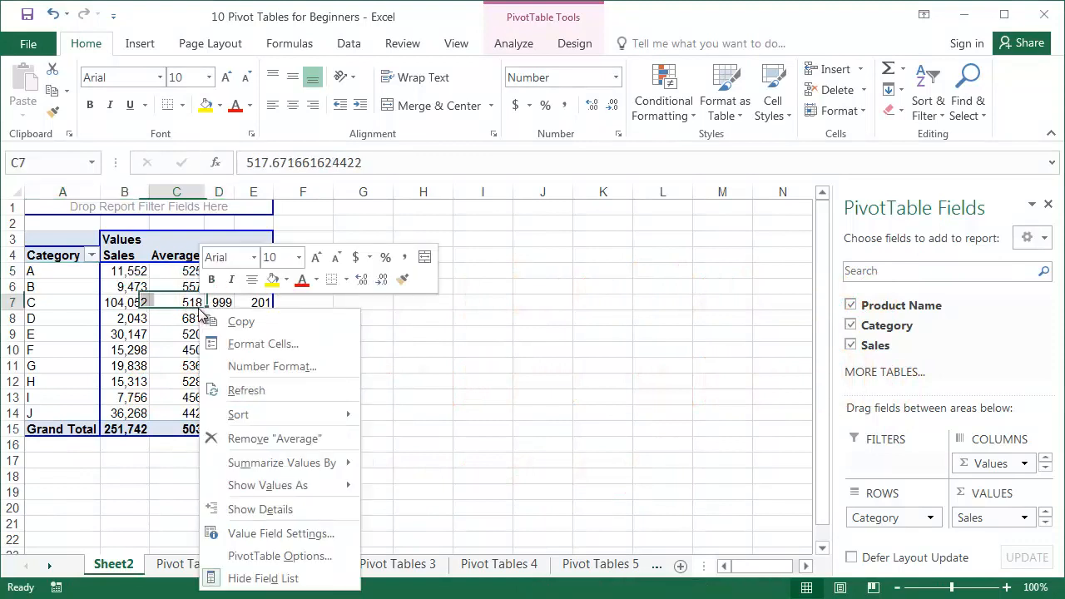
click(248, 391)
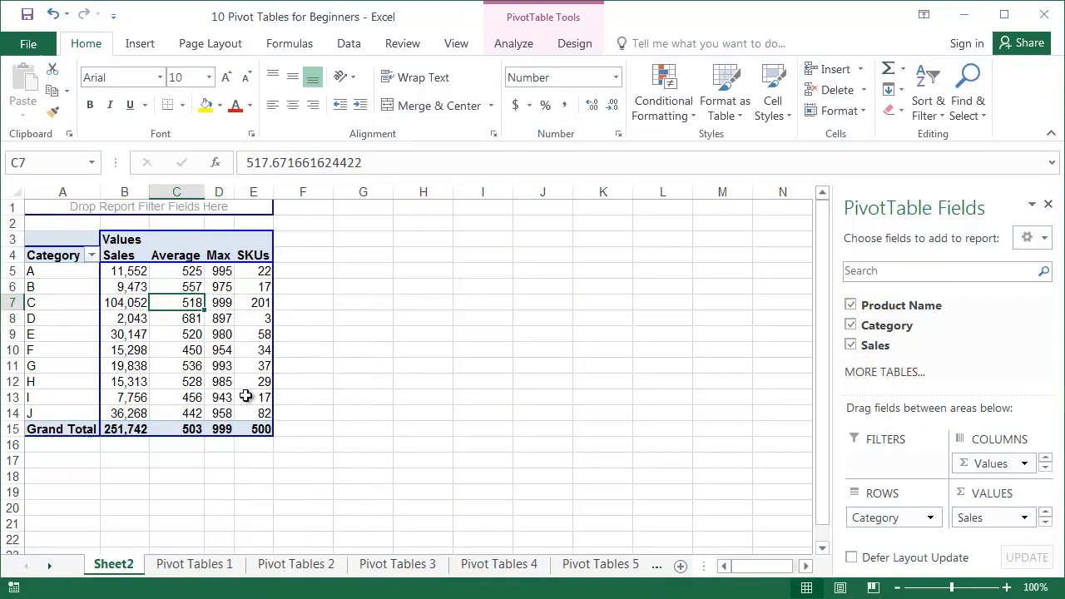
click(223, 270)
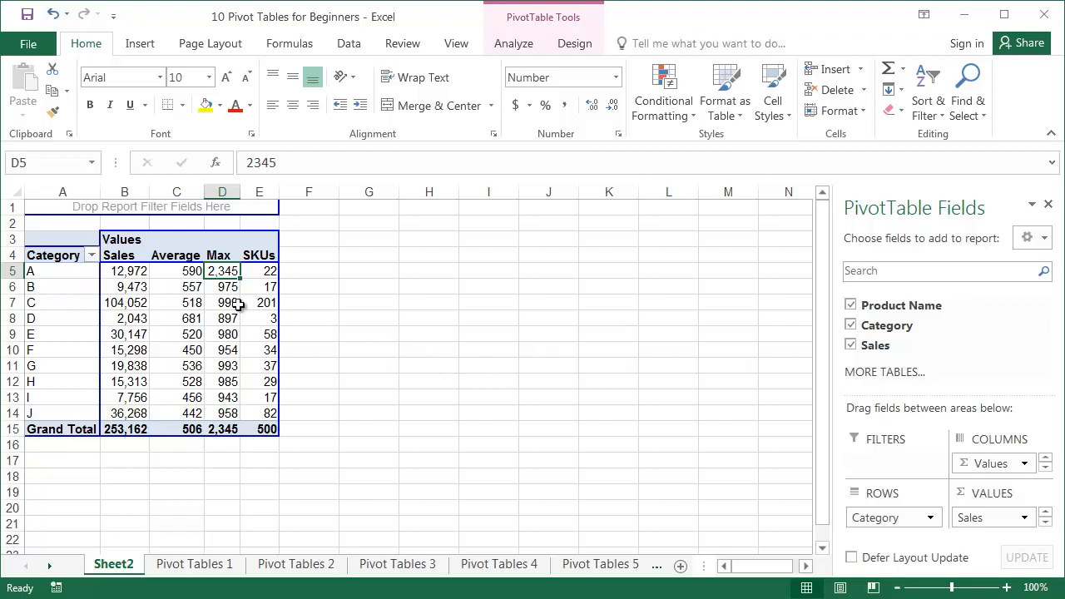
Move the Max column ahead of Average and apply a blue Medium PivotTable style with a solid header
click(218, 255)
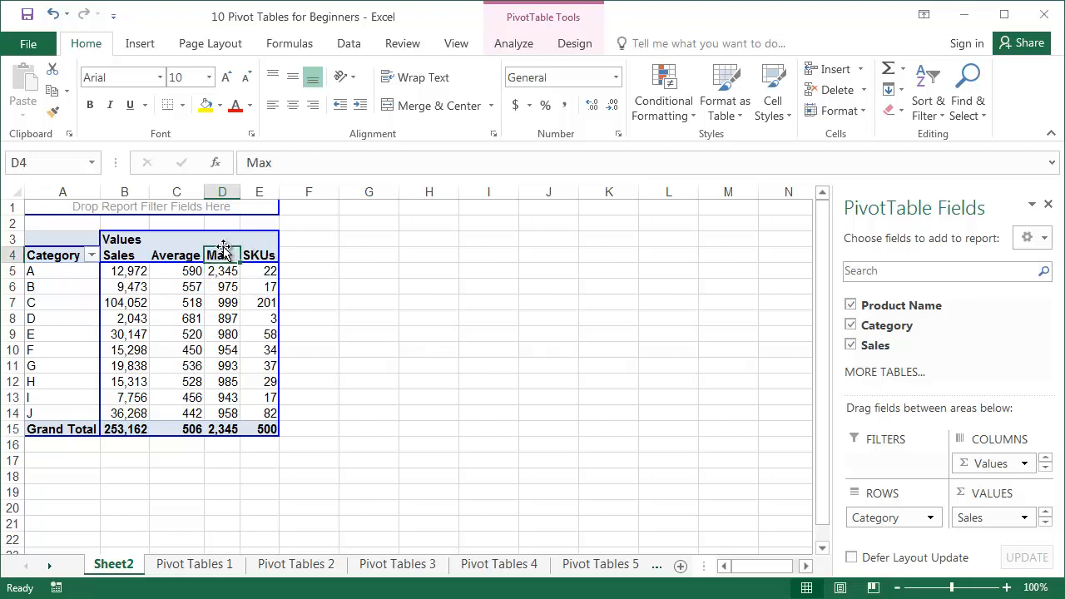
drag(222, 250, 159, 292)
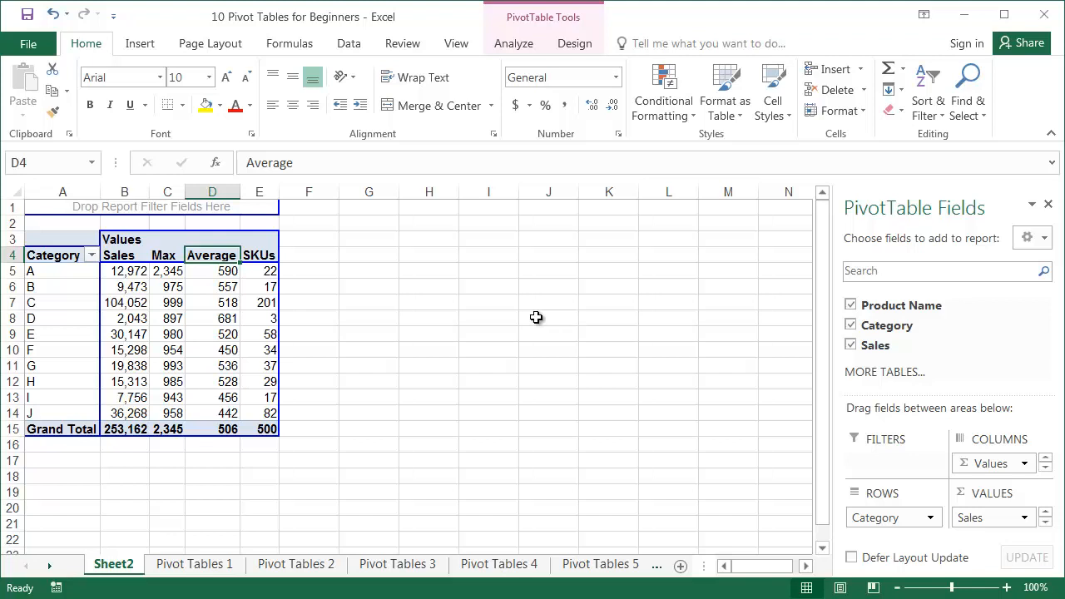
click(585, 43)
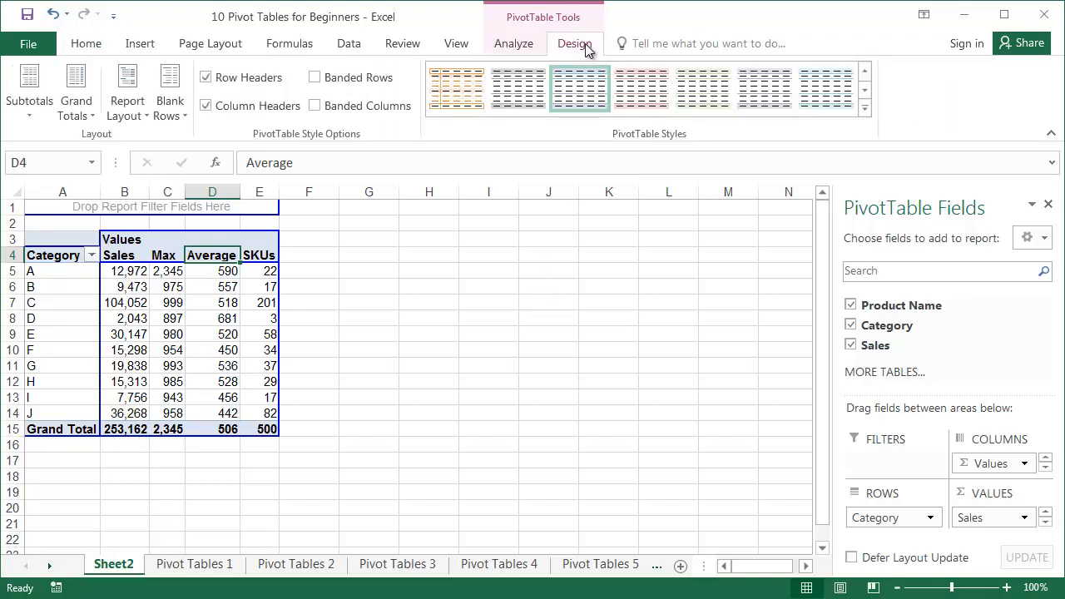
click(866, 108)
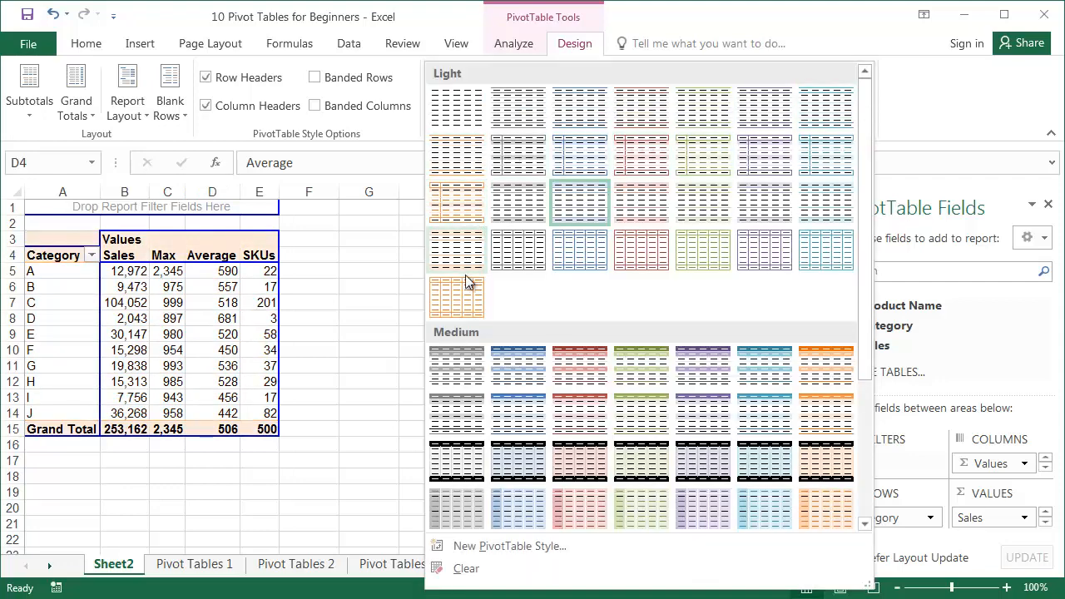
click(517, 377)
click(409, 337)
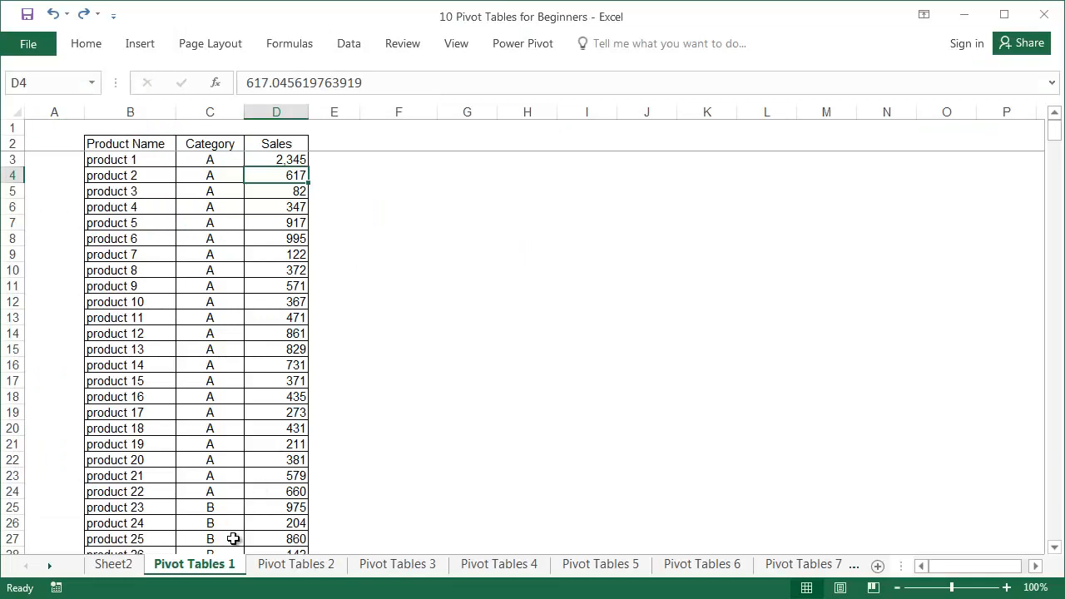
Examine the Share column and the Sales values of the example PivotTable on the Pivot Tables 3 sheet
click(398, 564)
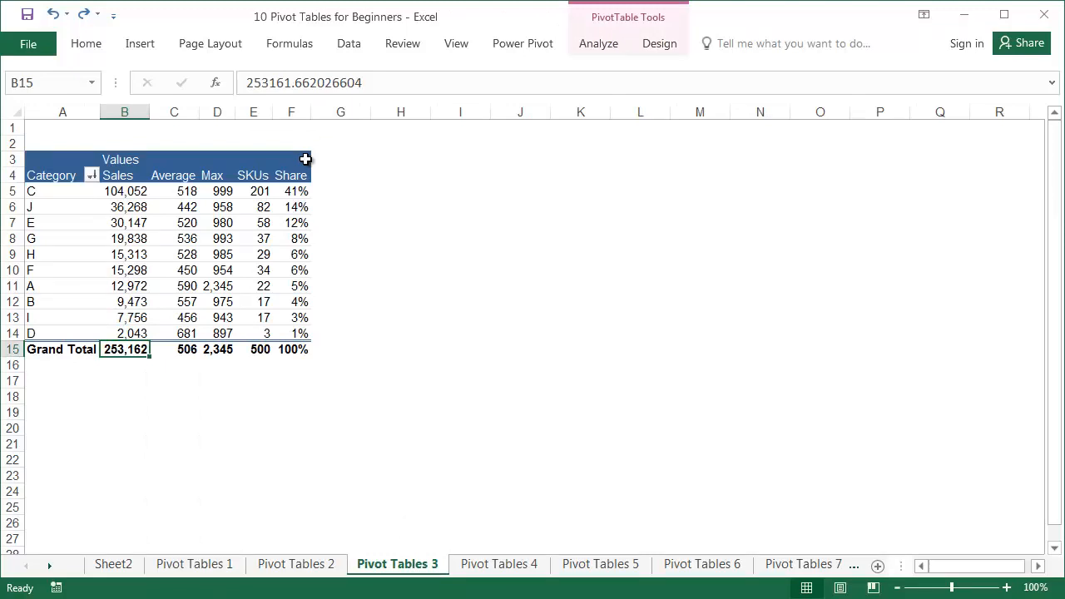
drag(294, 179, 302, 350)
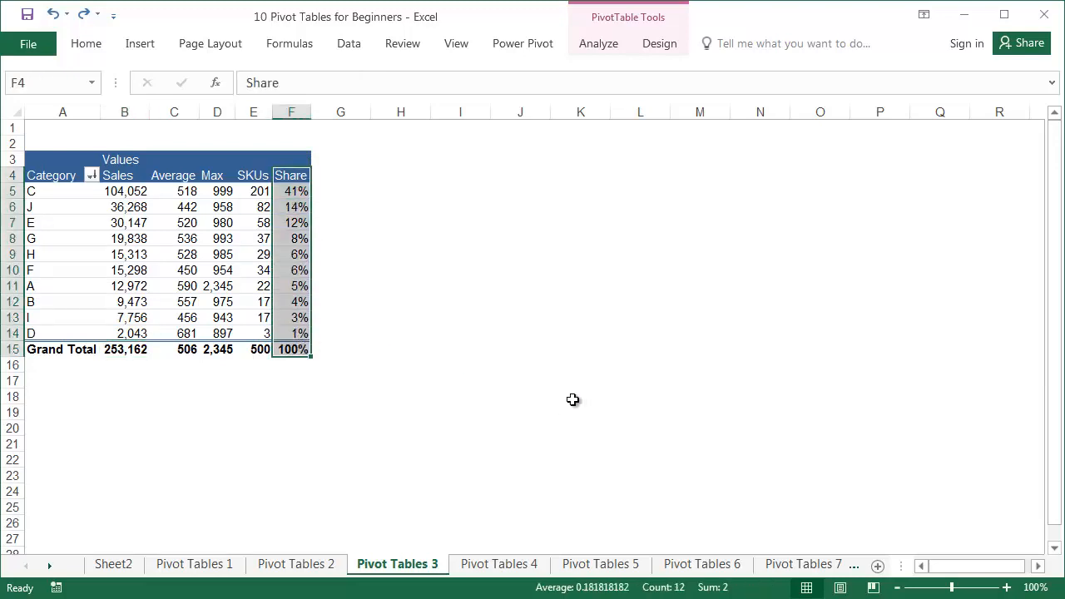
click(137, 191)
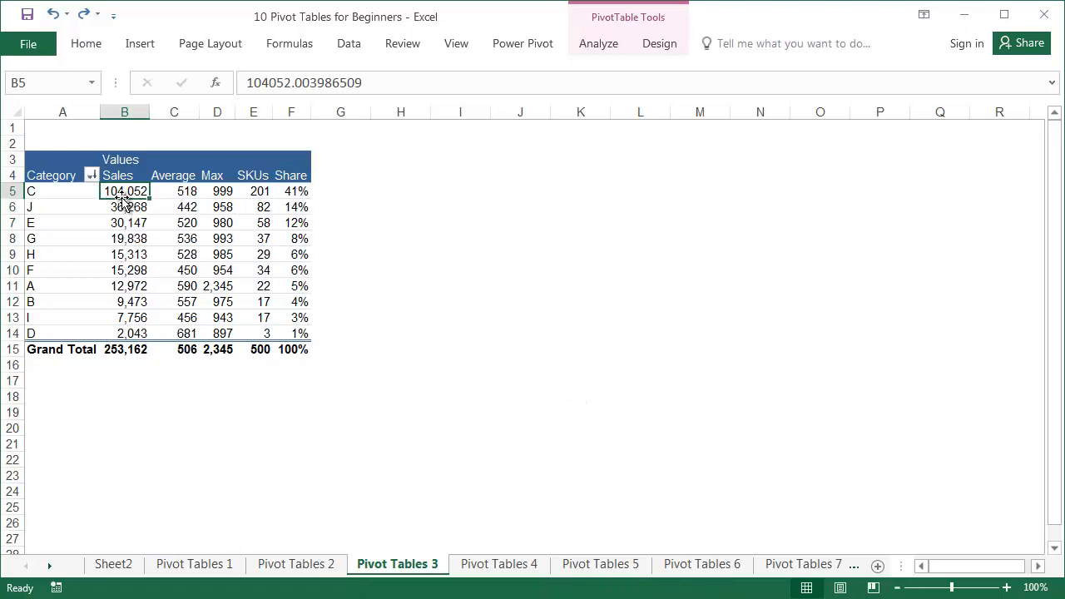
click(136, 350)
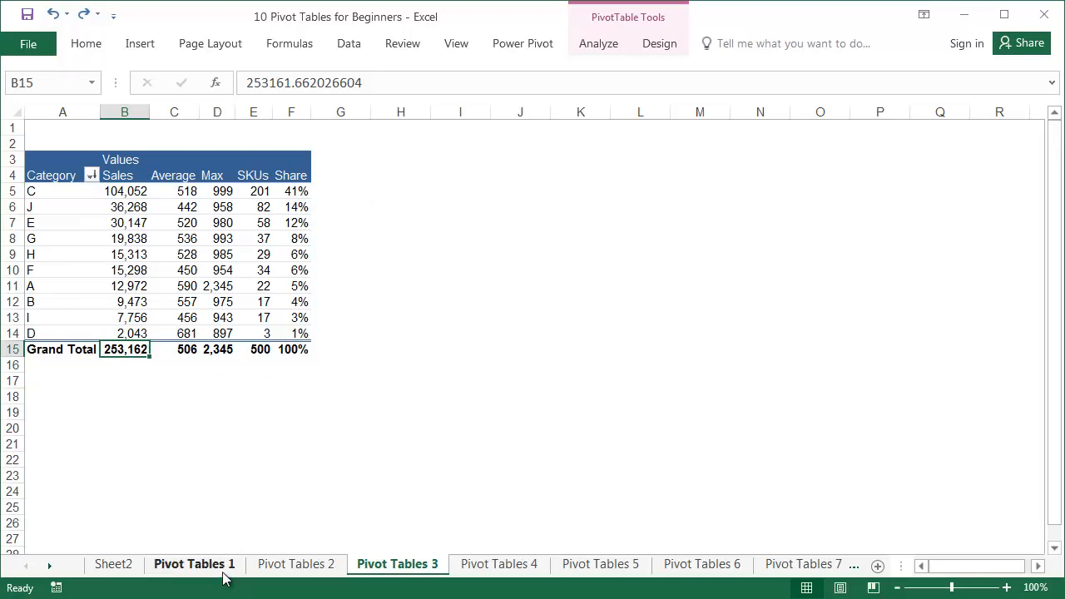
Show the PivotTable field list on Sheet2 and add Sales again as a value field after SKUs
click(133, 566)
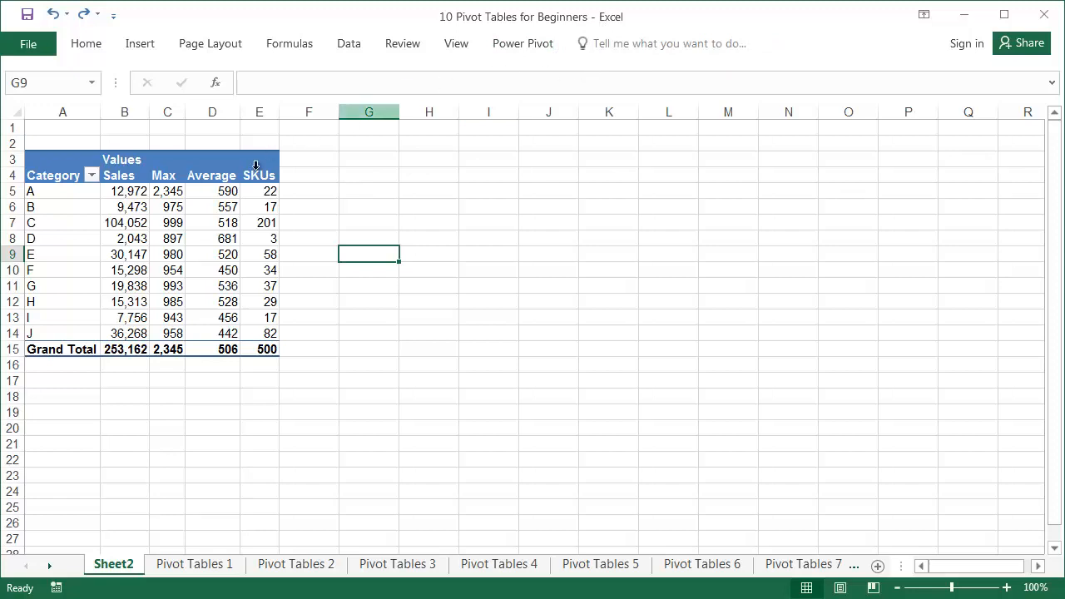
click(225, 222)
click(598, 44)
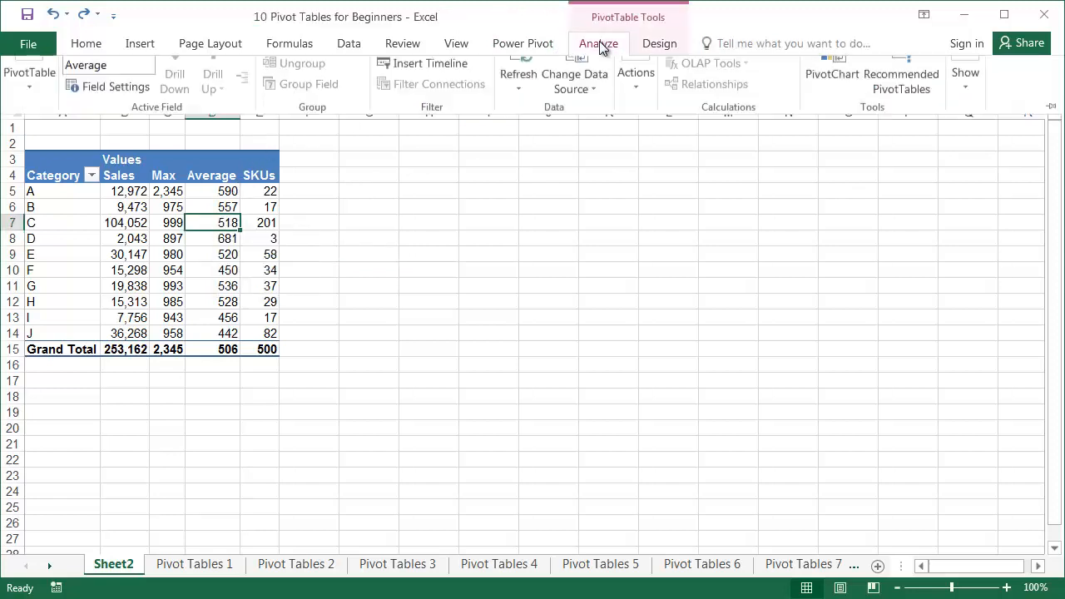
click(968, 111)
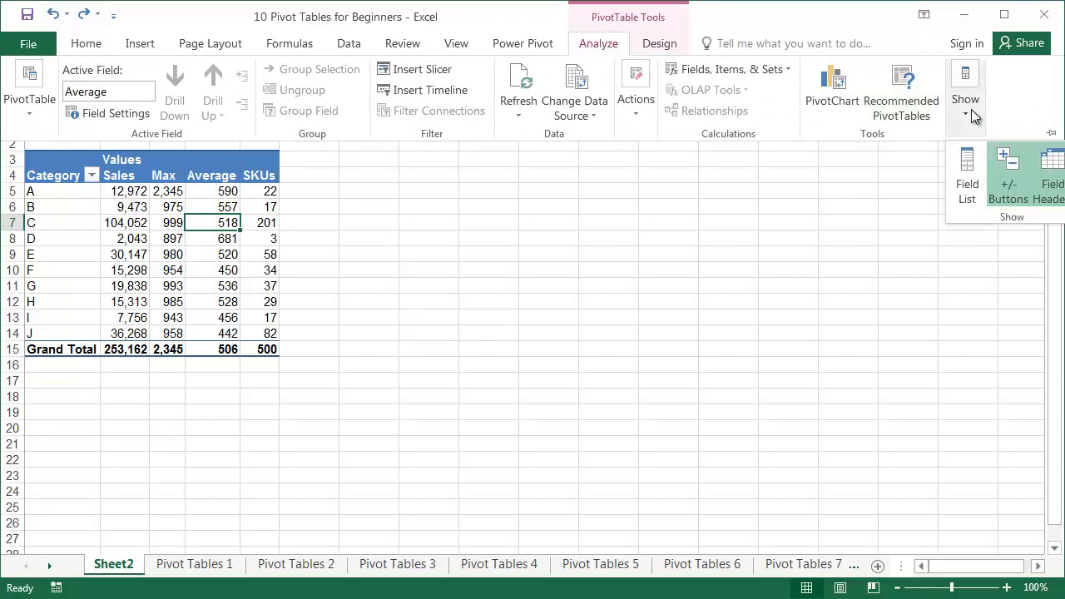
click(967, 185)
drag(958, 162, 704, 150)
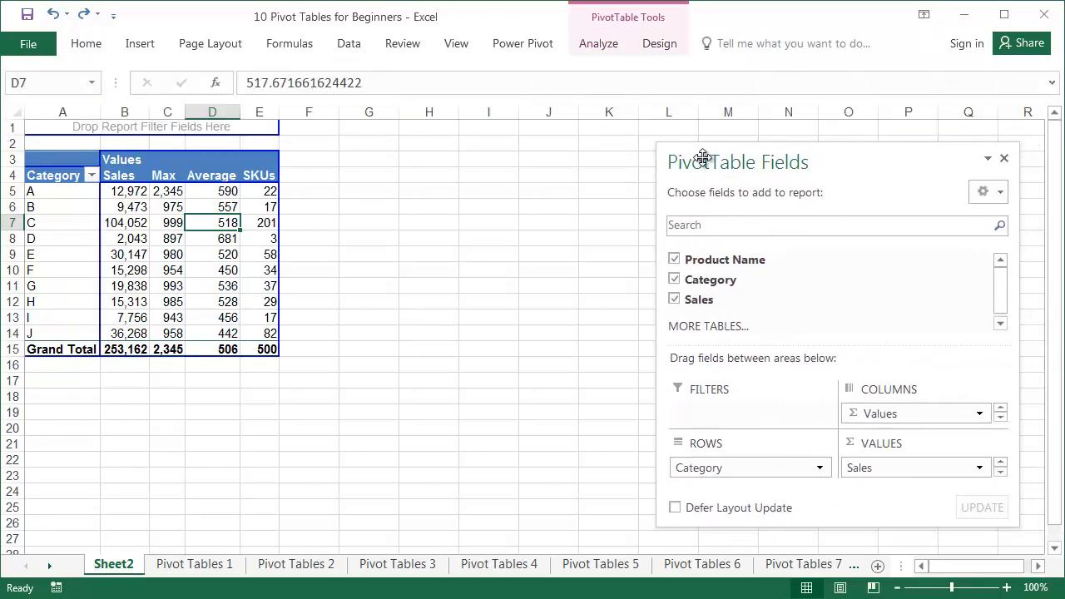
drag(698, 304, 260, 242)
Show the new Sum of Sales value field as % of Column Total and inspect category C's share
double_click(330, 176)
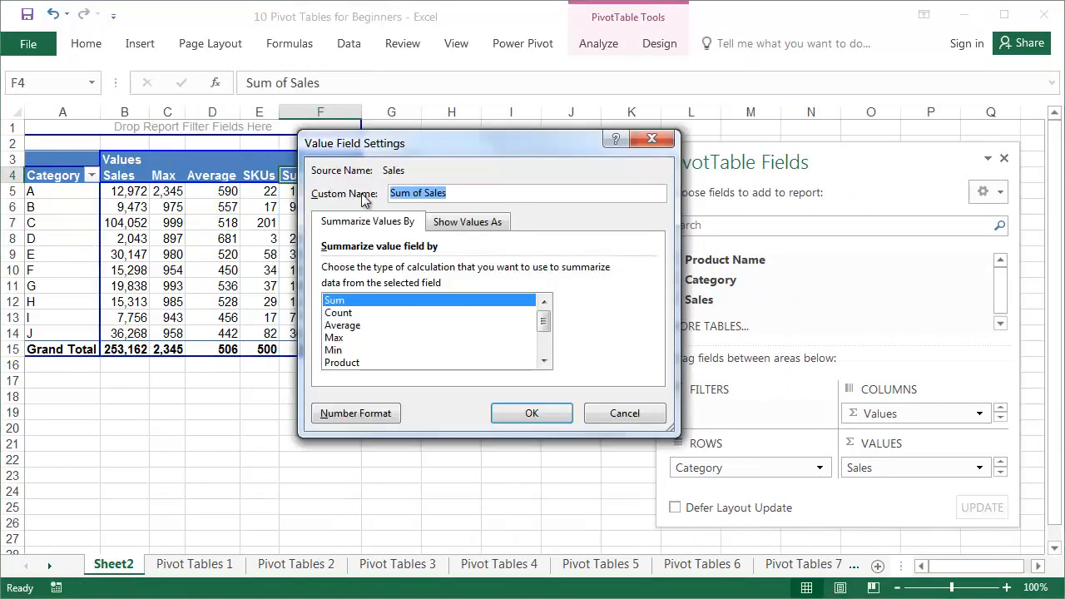
click(446, 227)
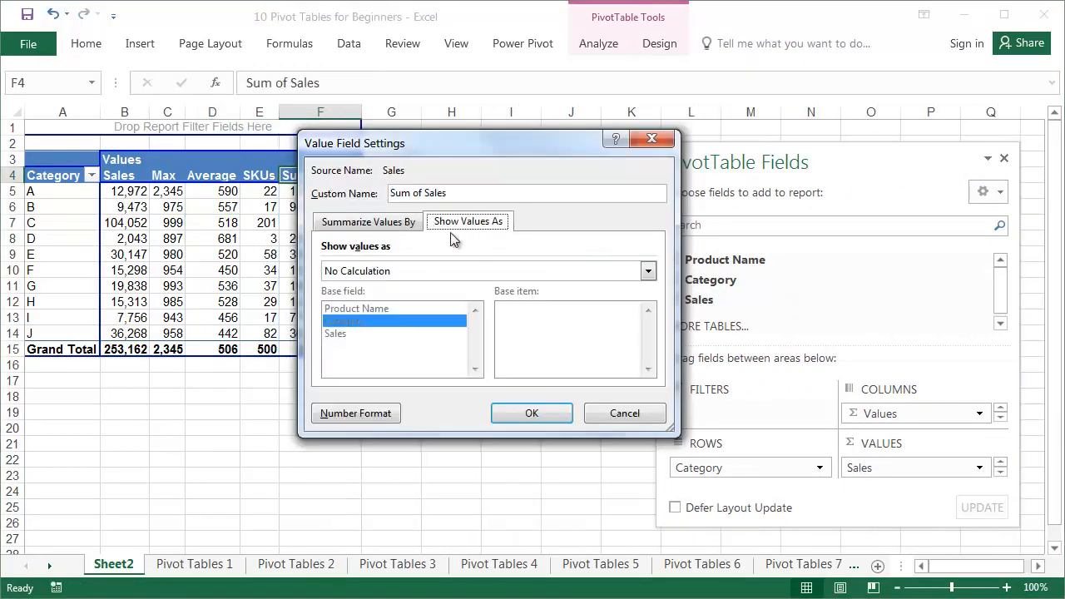
click(433, 272)
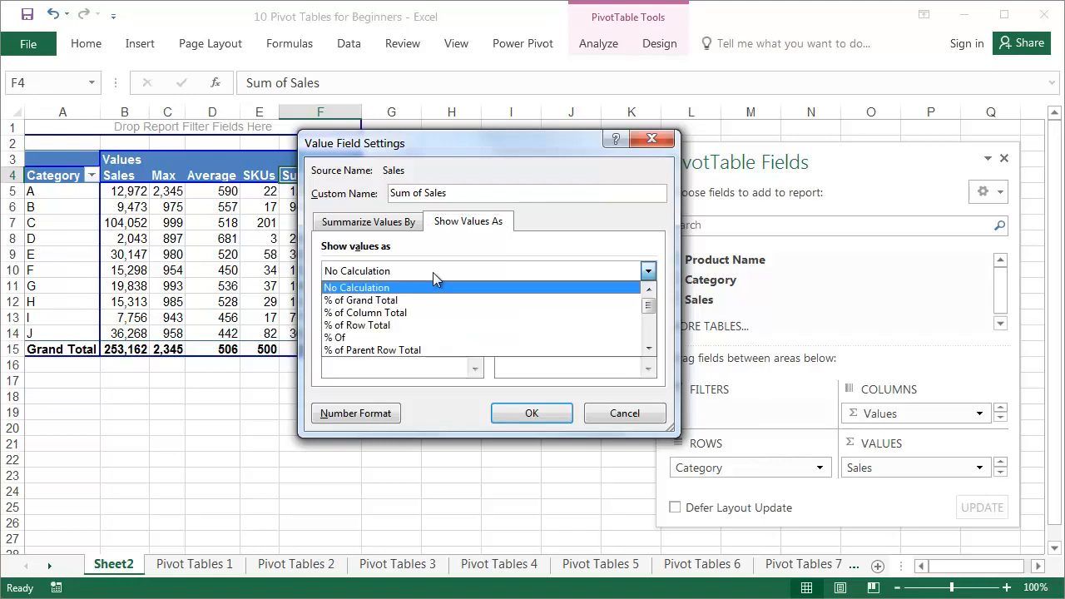
click(418, 314)
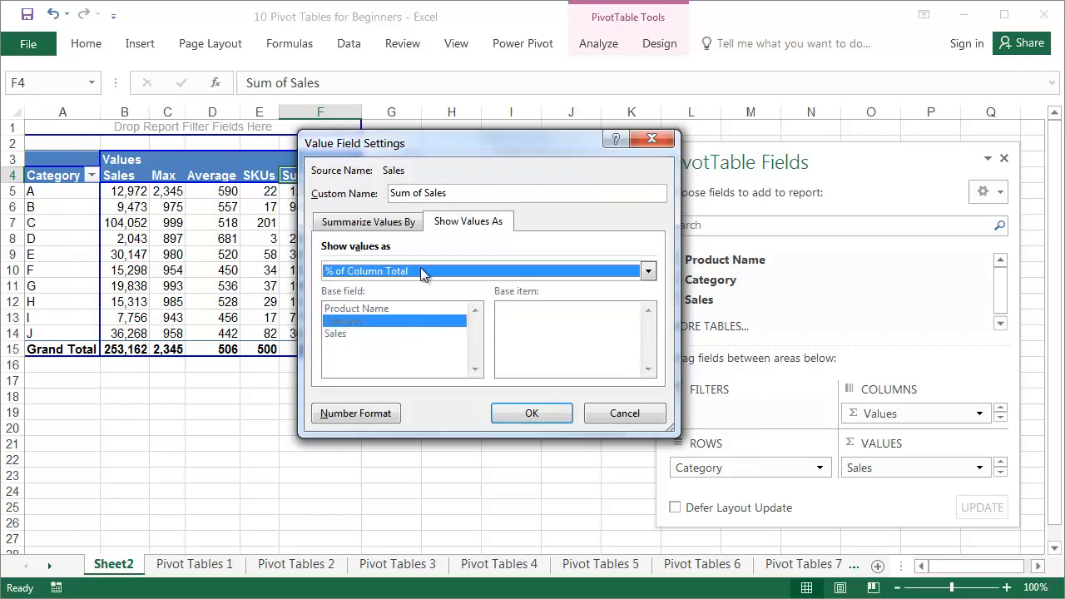
click(532, 413)
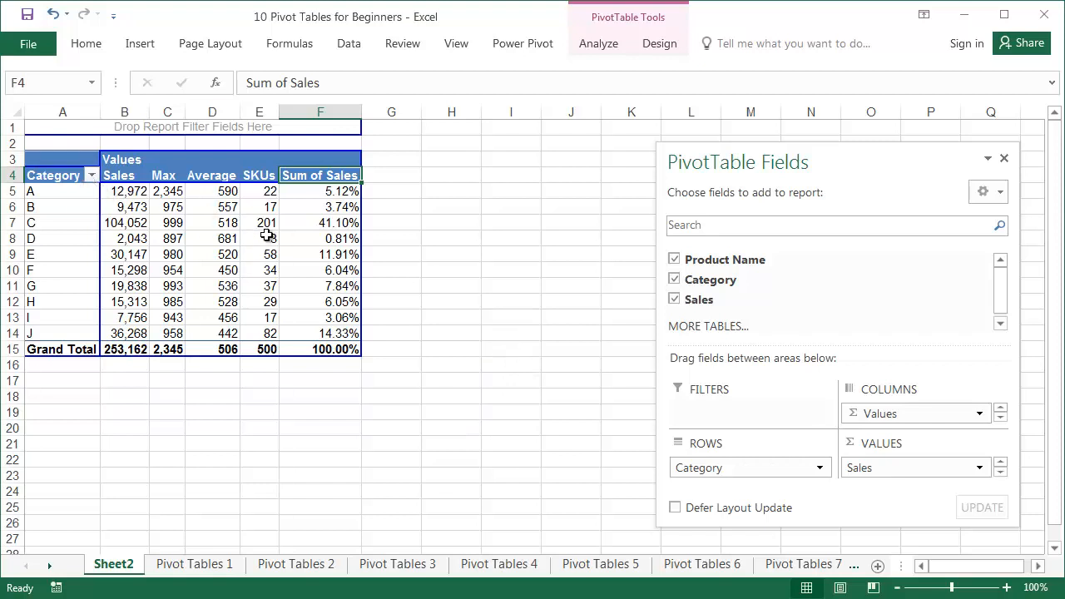
click(315, 223)
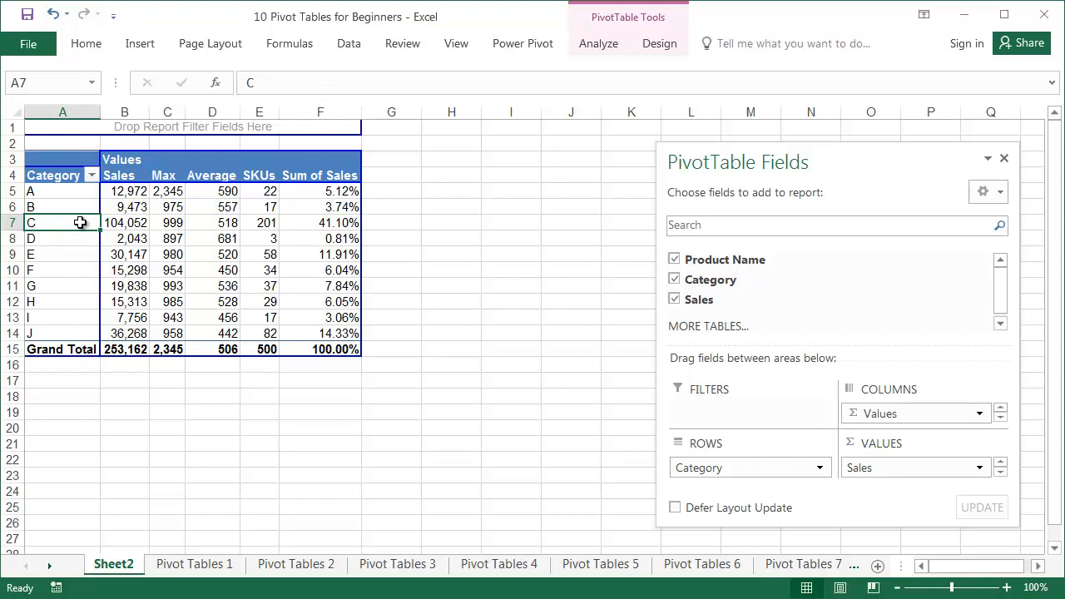
click(310, 223)
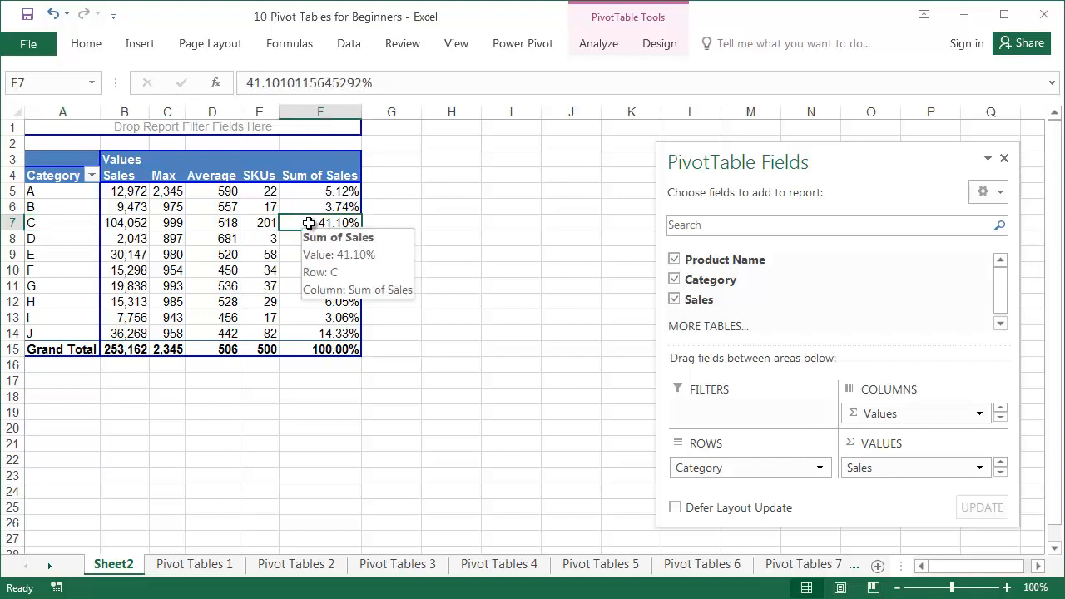
Sort the Category field in descending order by Sum of Sales
click(91, 176)
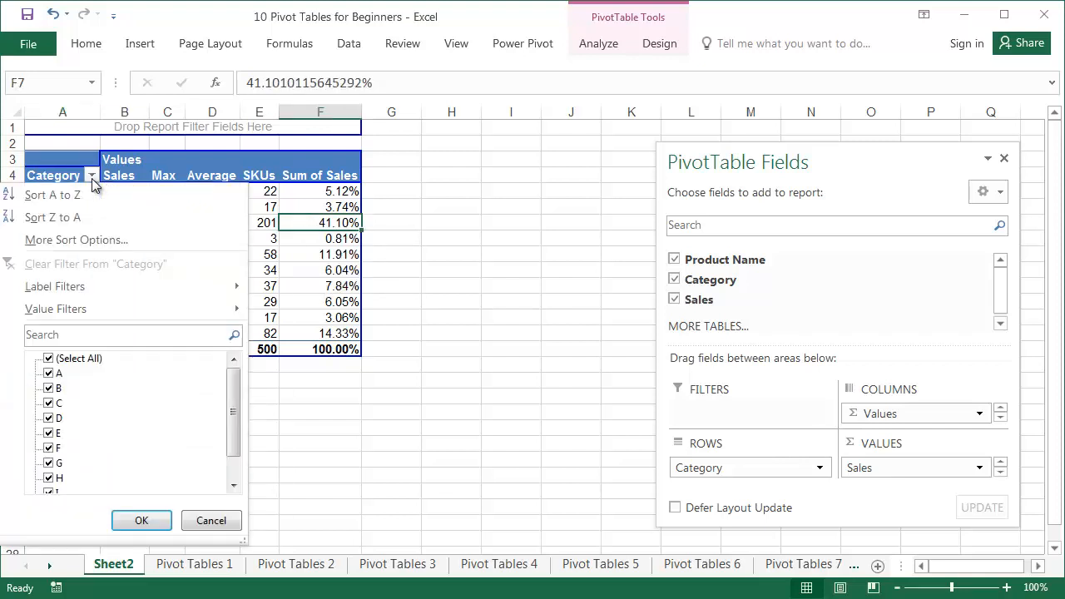
click(130, 239)
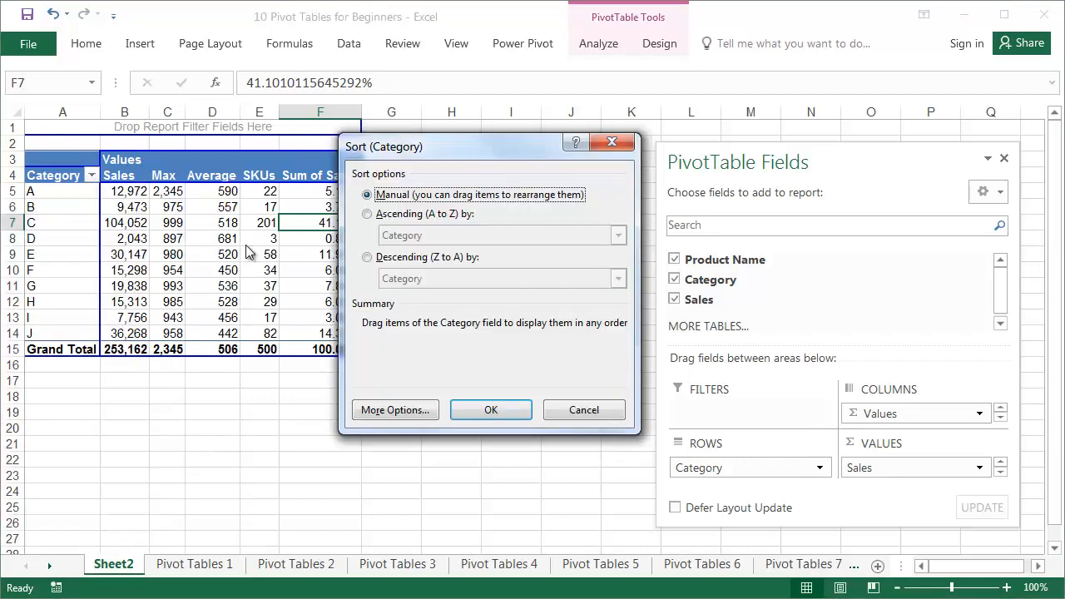
click(379, 262)
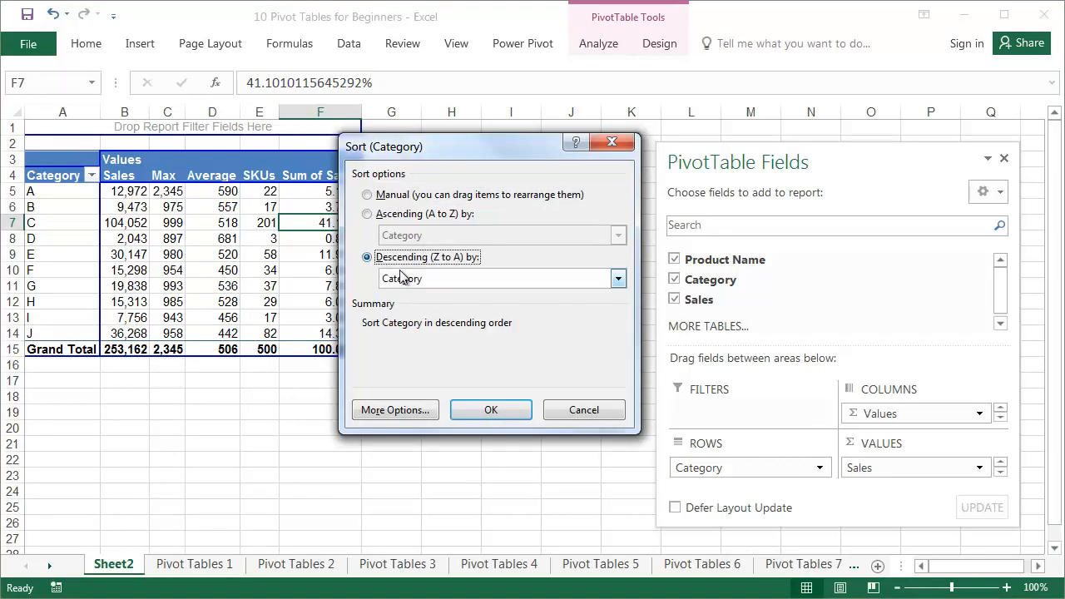
click(406, 279)
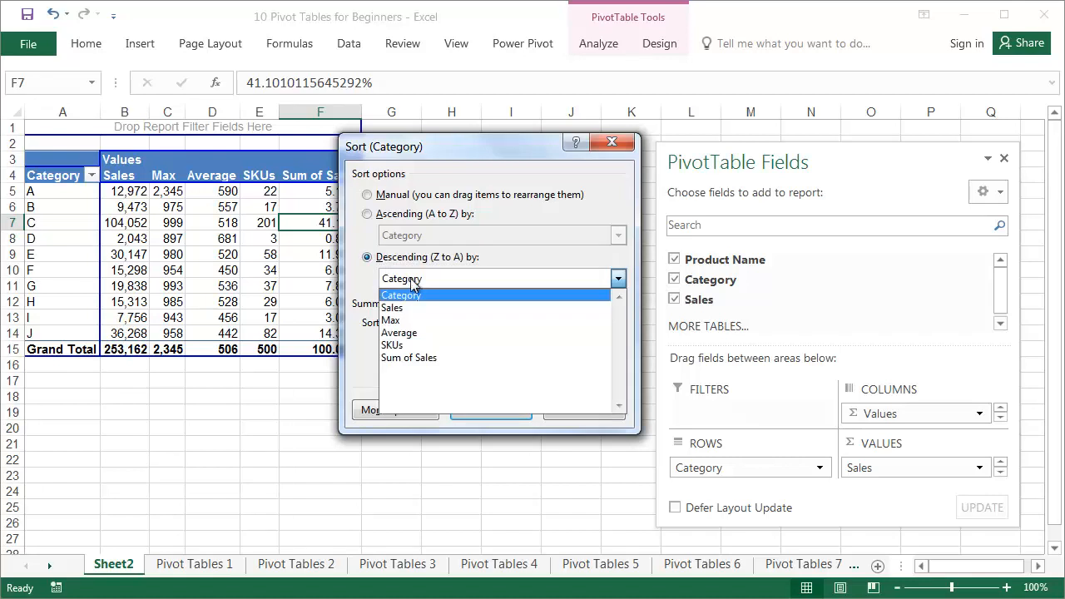
click(421, 357)
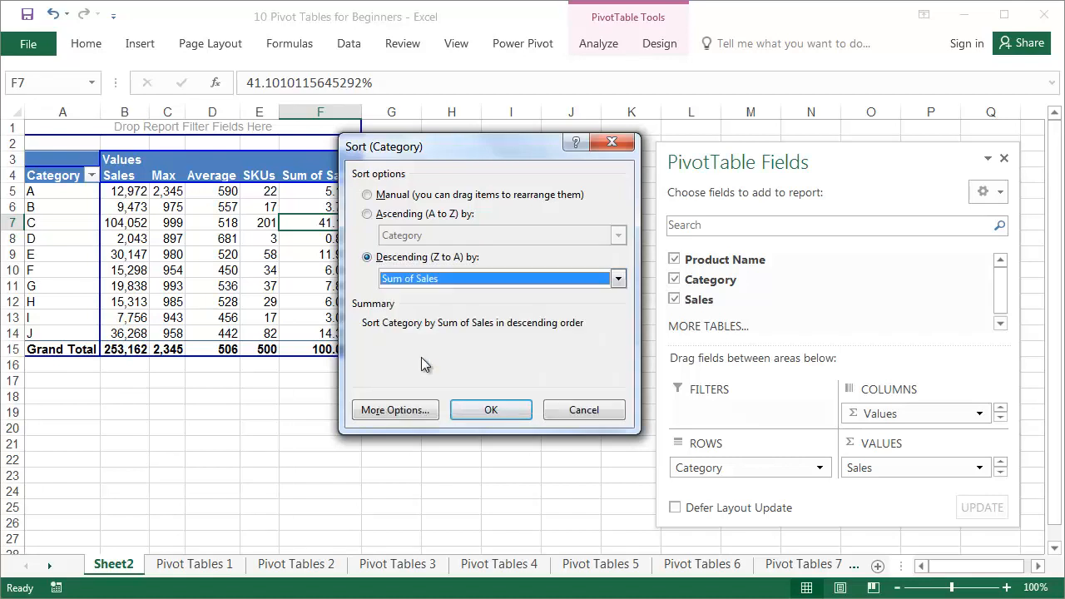
click(490, 411)
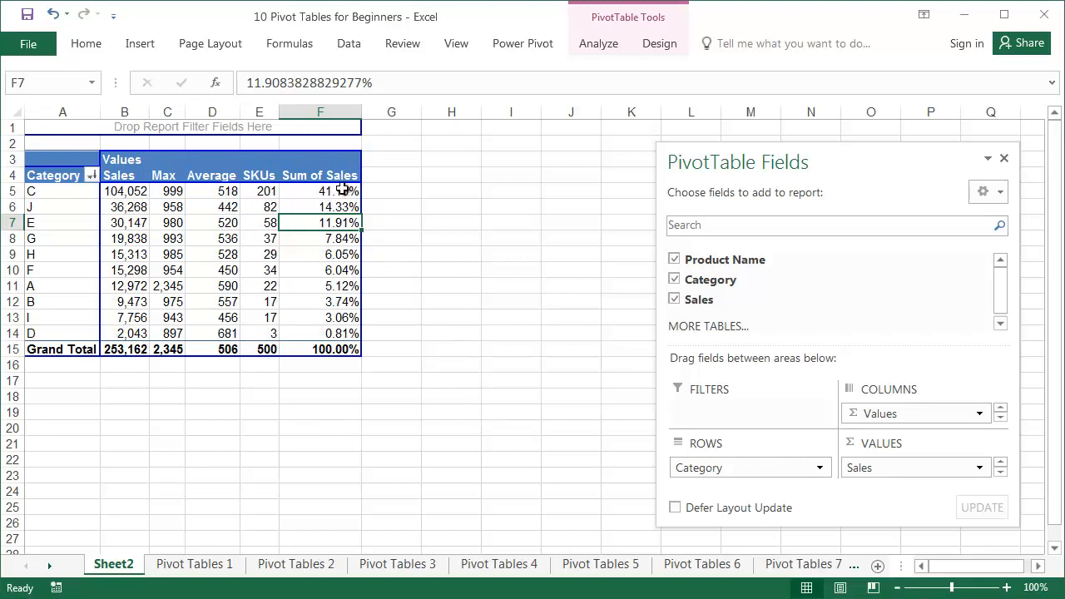
Rename the Sum of Sales value field as Share and format it as a percentage with 0 decimal places
click(332, 176)
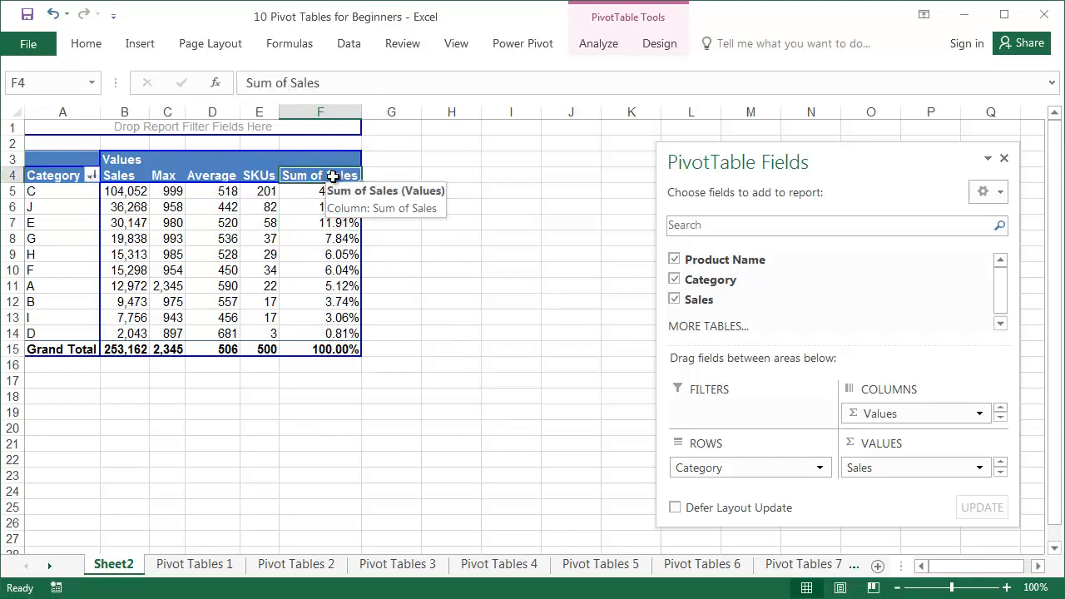
double_click(332, 175)
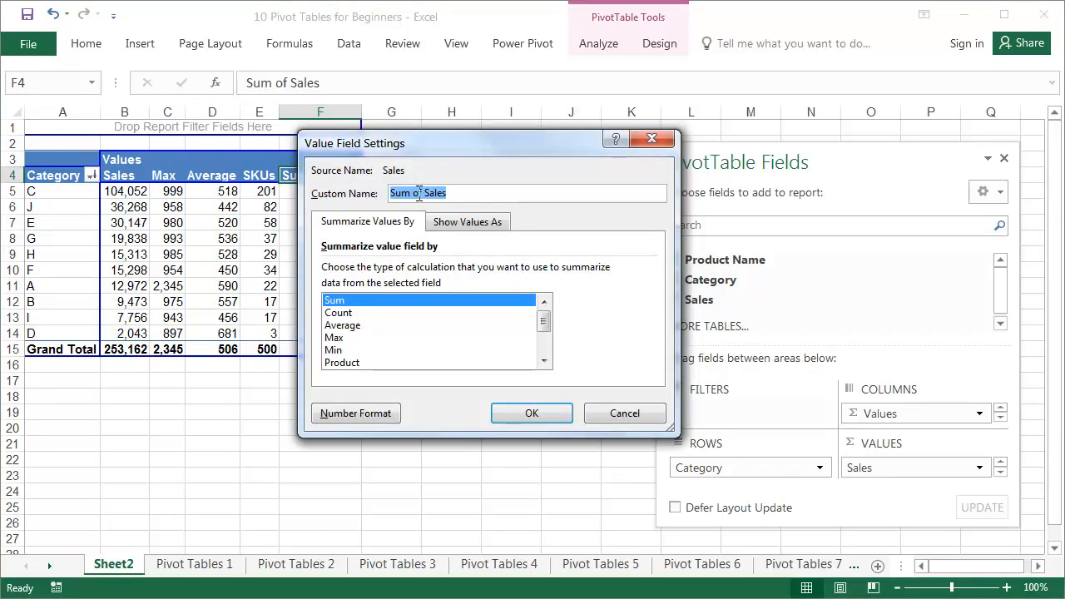
text(Share)
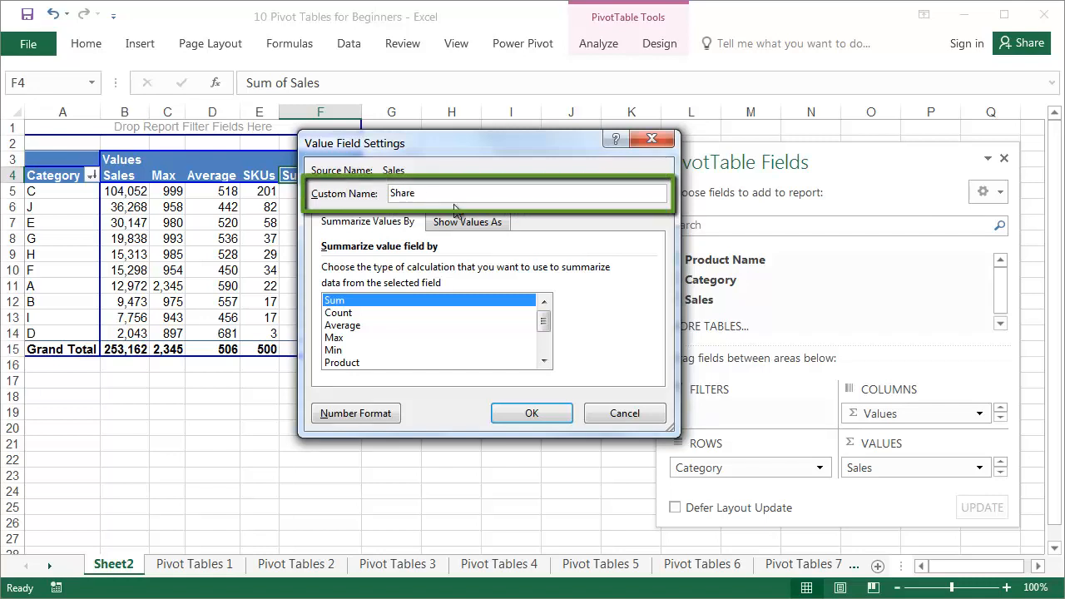
click(371, 413)
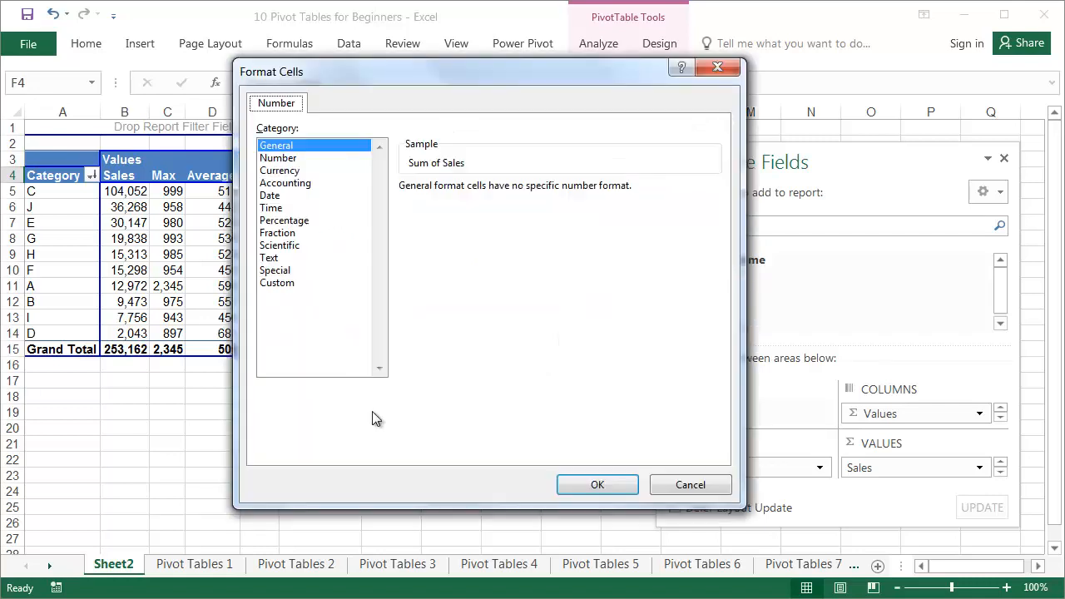
click(300, 221)
click(531, 192)
click(530, 193)
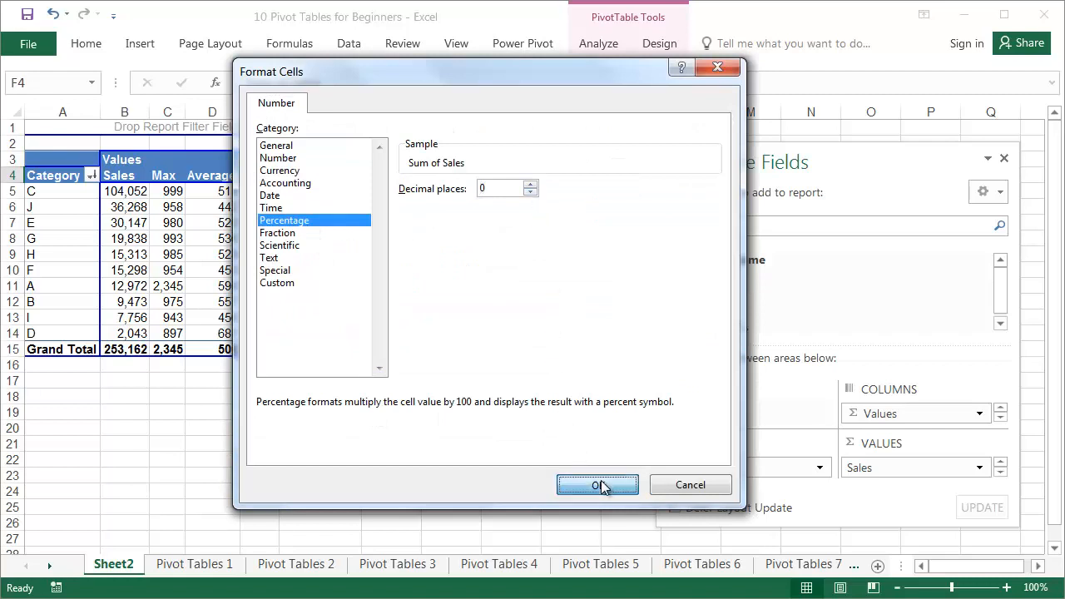
click(599, 485)
click(541, 413)
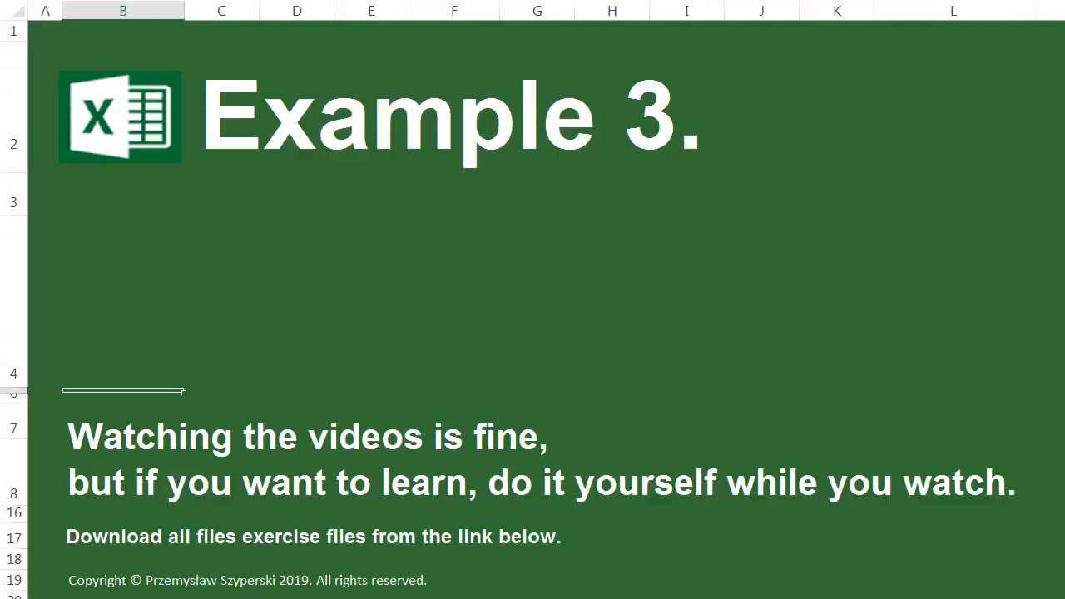
Examine the product data on the Pivot Tables 1 sheet and the example top-products report on the Pivot Tables 4 sheet
key(Down)
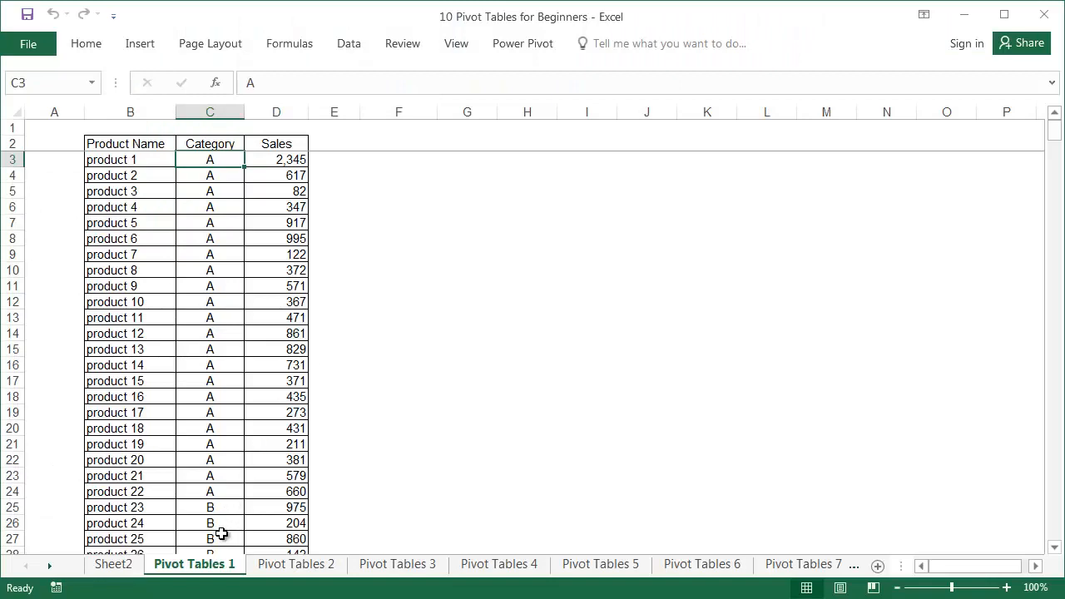
click(516, 570)
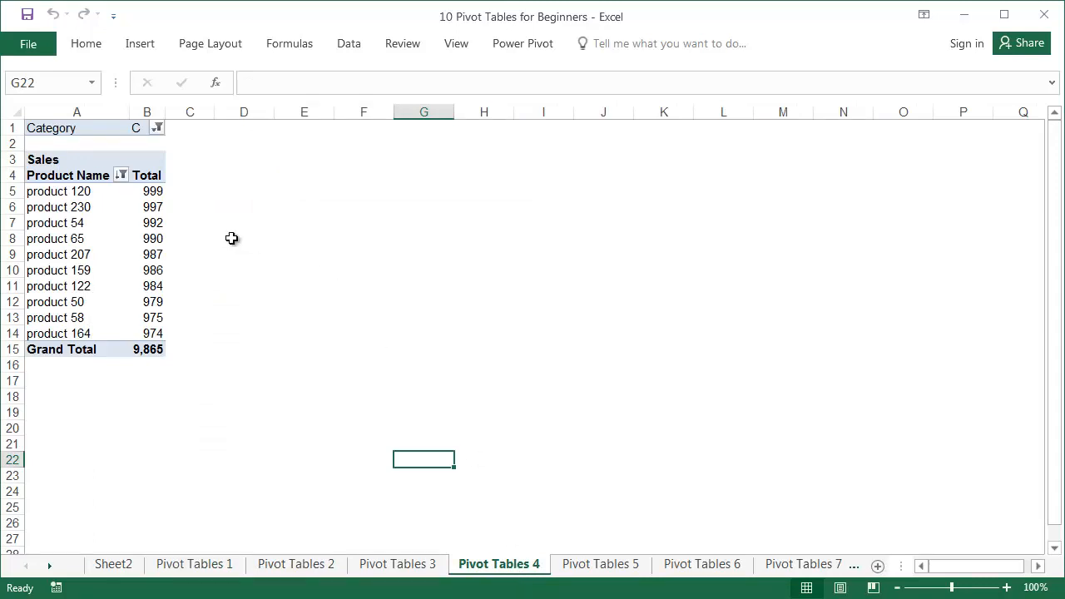
click(204, 566)
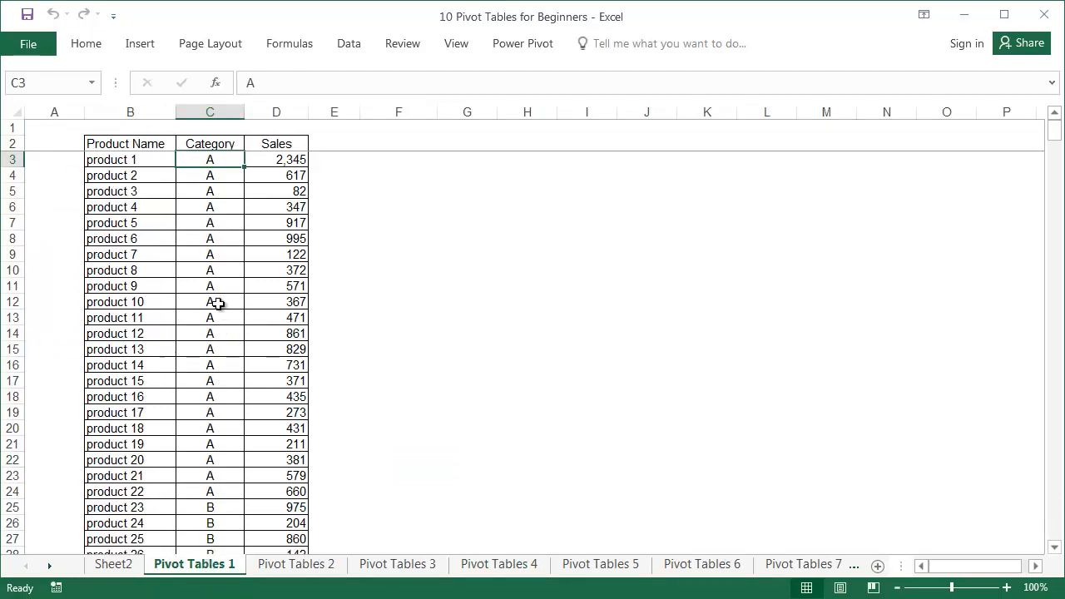
scroll(215, 323, down, 3)
scroll(214, 327, down, 19)
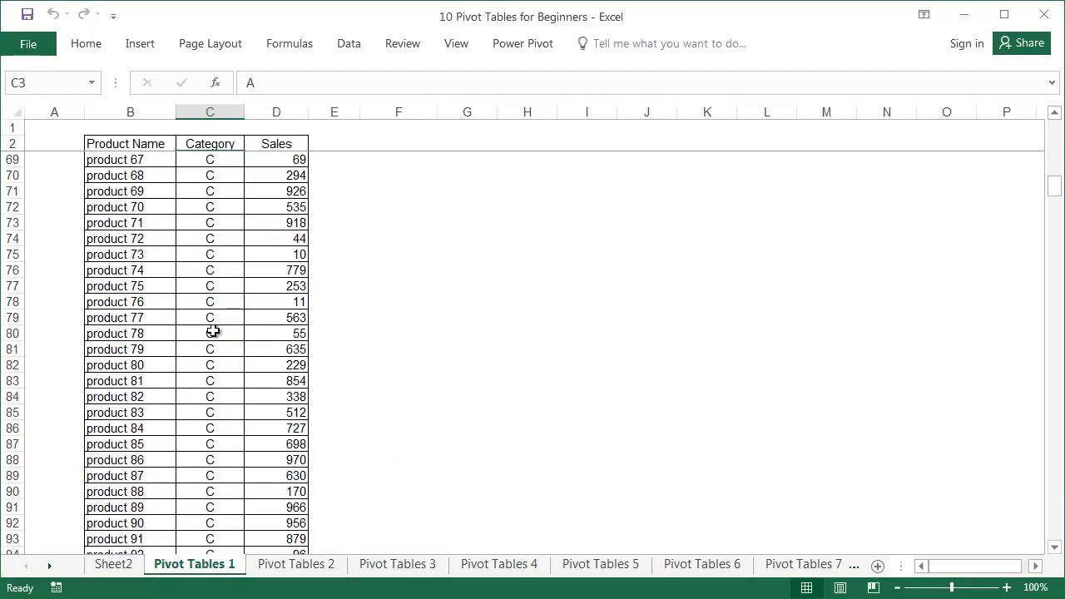
scroll(214, 330, up, 6)
scroll(213, 332, up, 16)
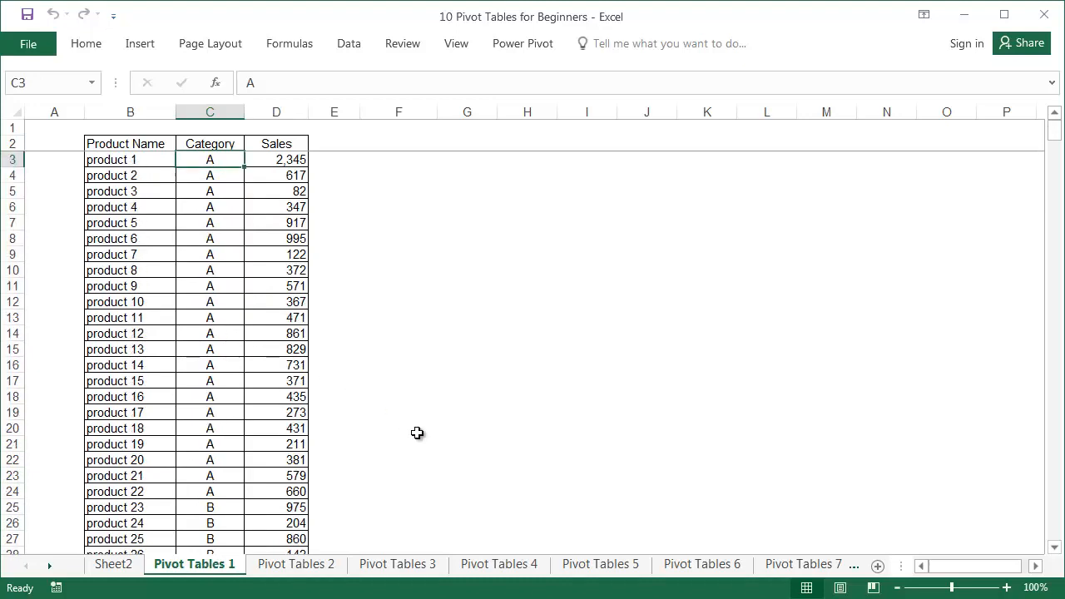
click(494, 565)
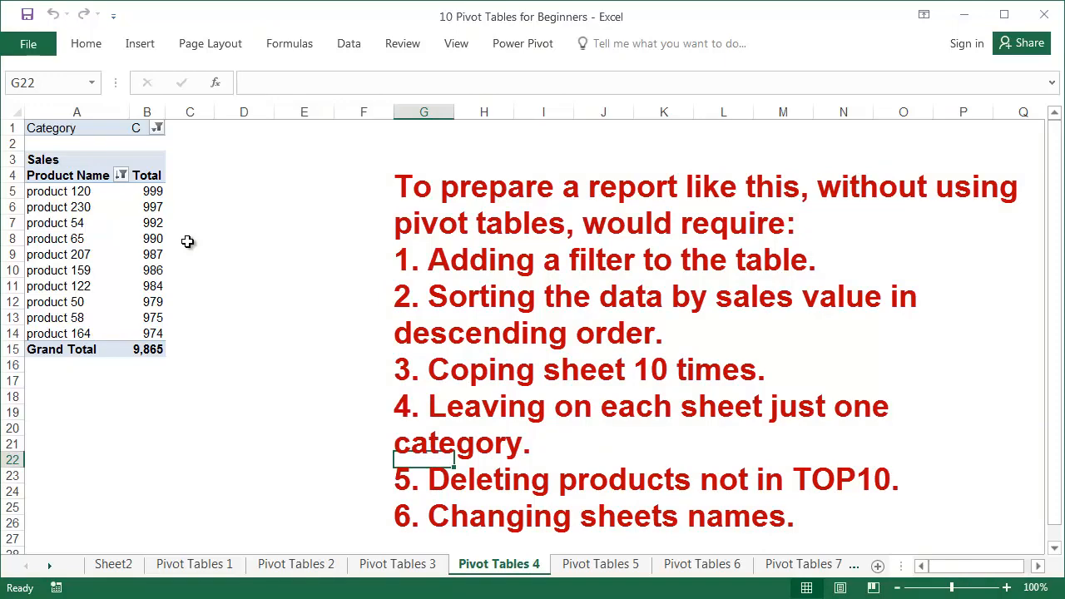
Create a PivotTable on a new worksheet from the product data on the Pivot Tables 1 sheet
click(194, 566)
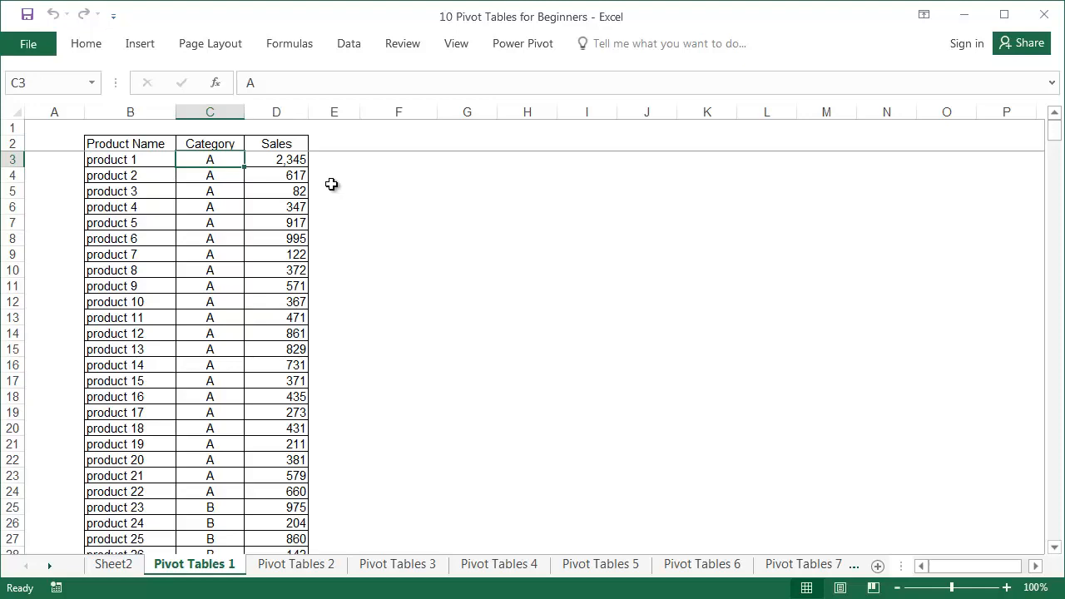
click(215, 221)
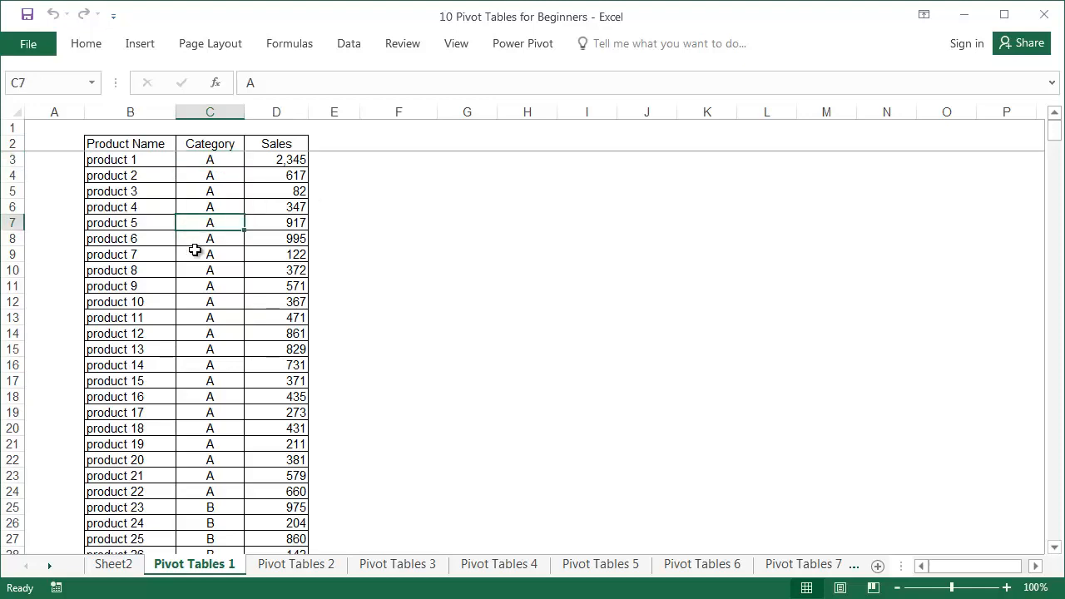
click(137, 46)
click(40, 81)
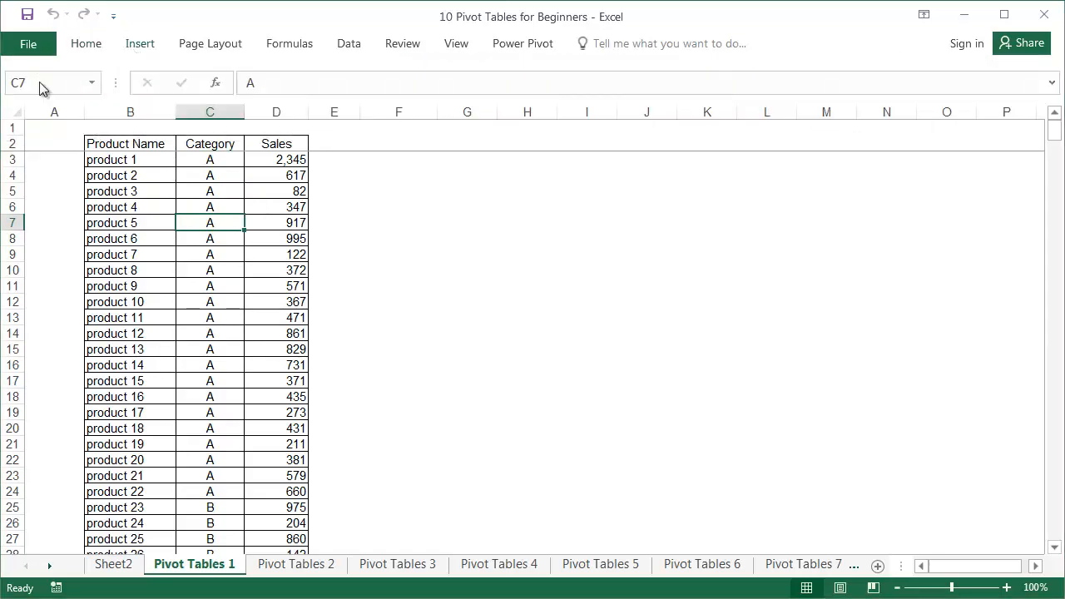
click(541, 431)
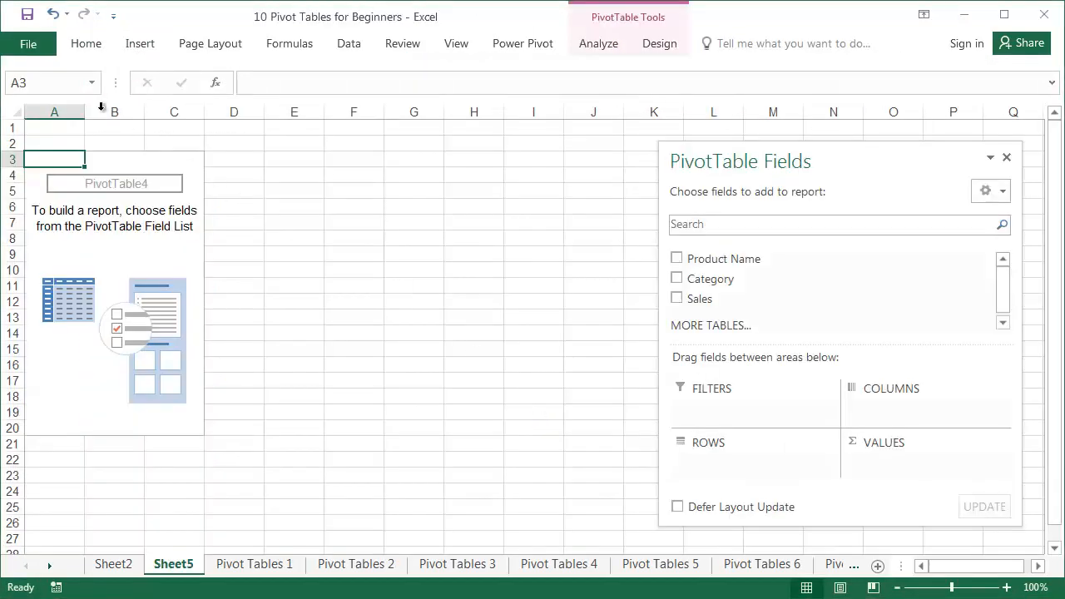
Turn on the classic PivotTable layout in the display options of the new PivotTable
click(620, 48)
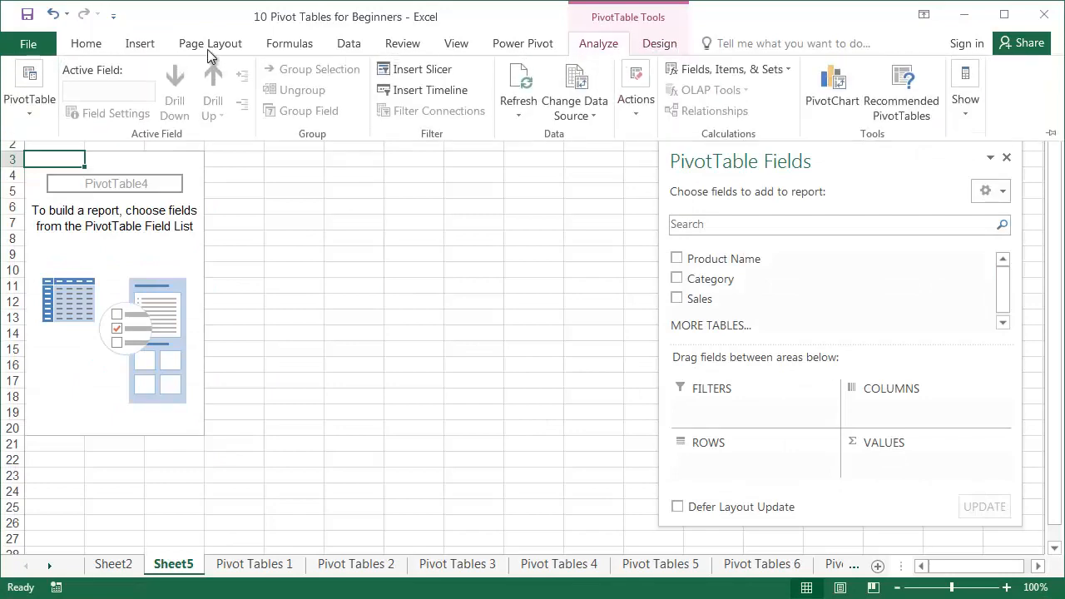
click(38, 106)
click(73, 196)
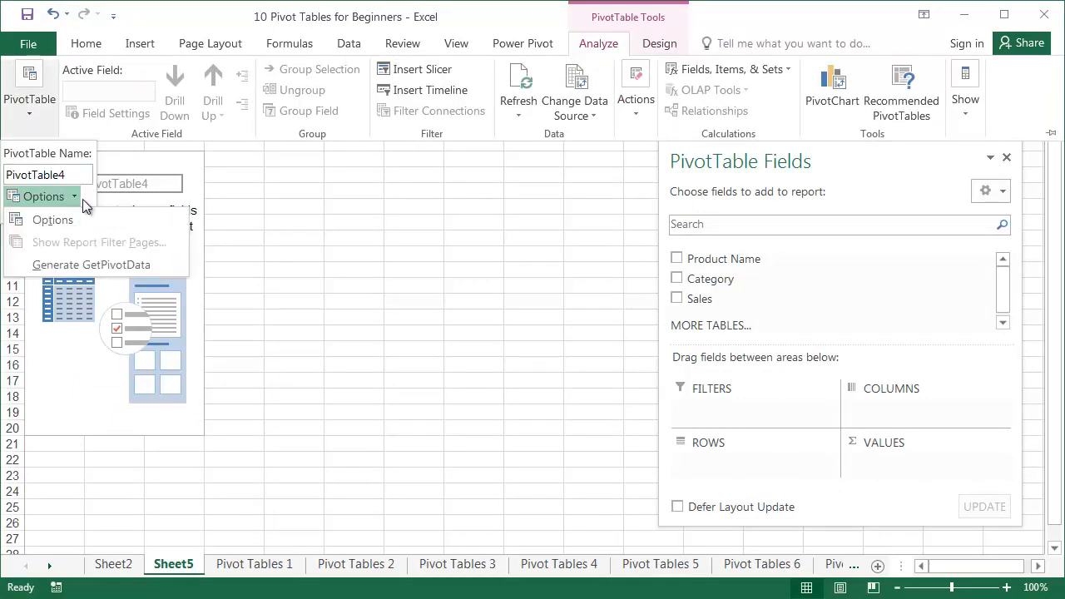
click(133, 218)
click(633, 135)
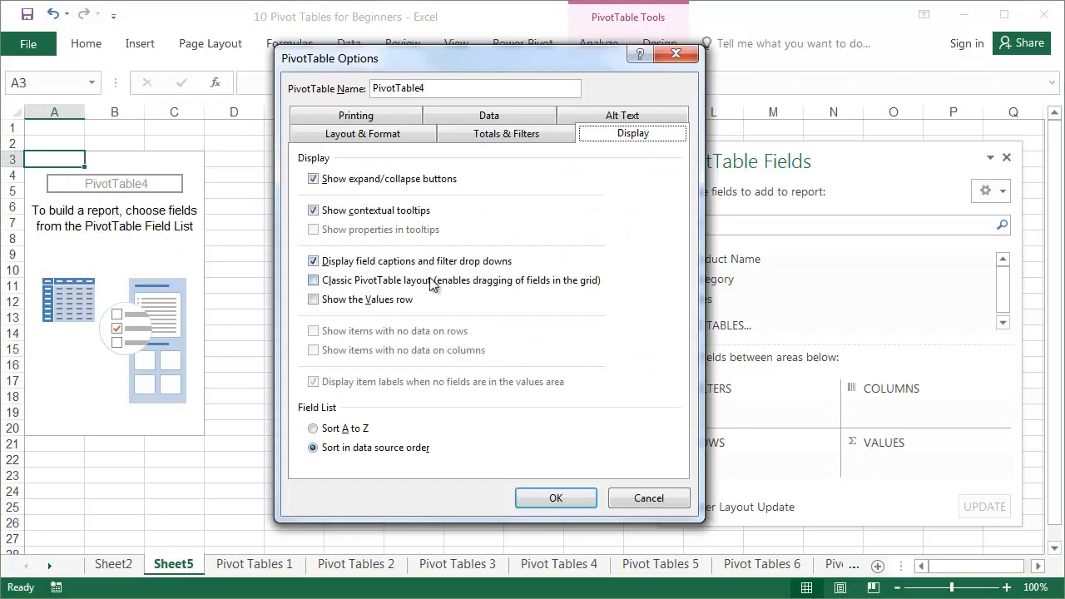
click(431, 284)
click(551, 497)
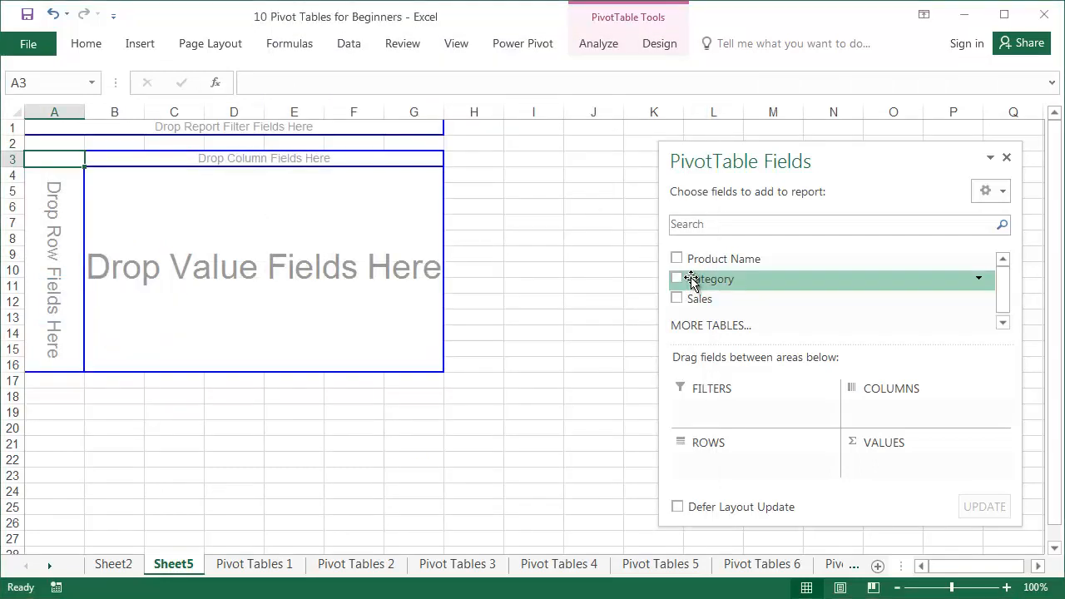
Place Category in the report filter, Product Name in the rows and Sales in the values of the PivotTable
drag(693, 283, 261, 127)
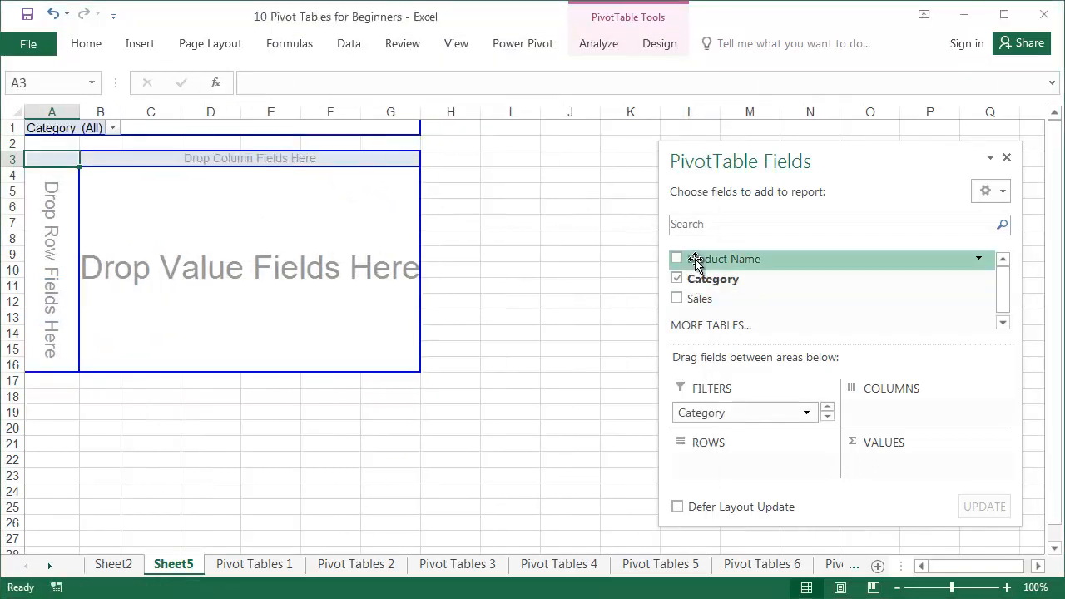
drag(695, 261, 45, 242)
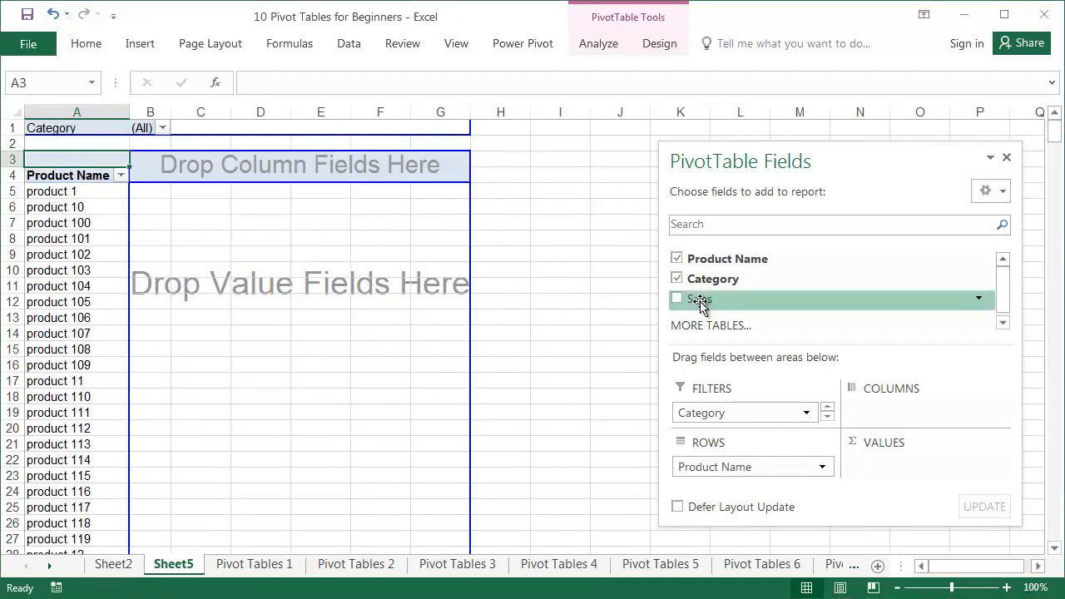
drag(699, 304, 392, 283)
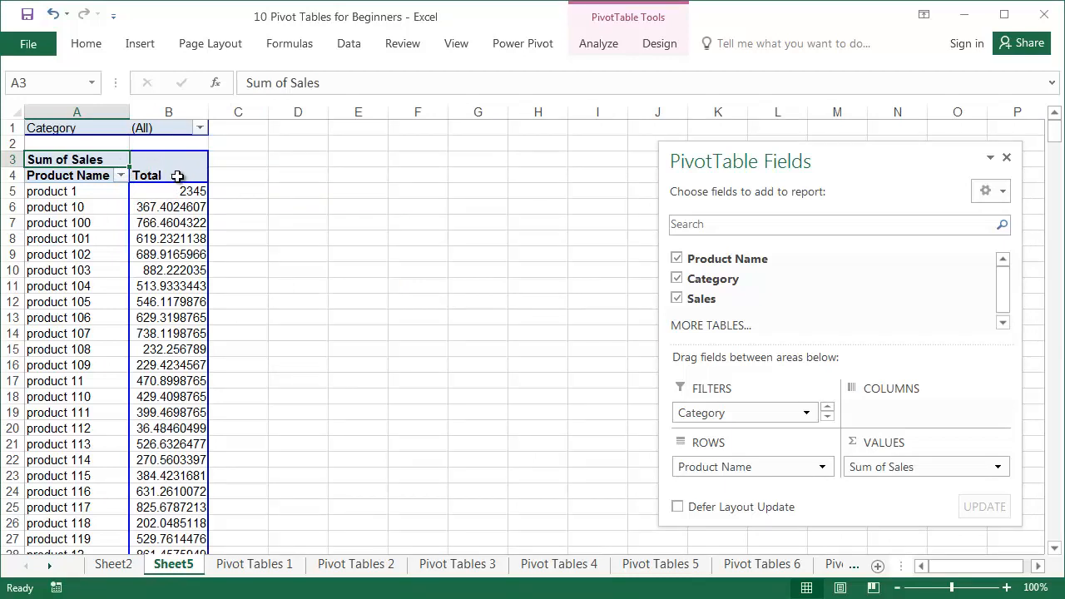
Rename the Sum of Sales field as Sales and format it as a number with 0 decimal places and a 1000 separator
double_click(102, 163)
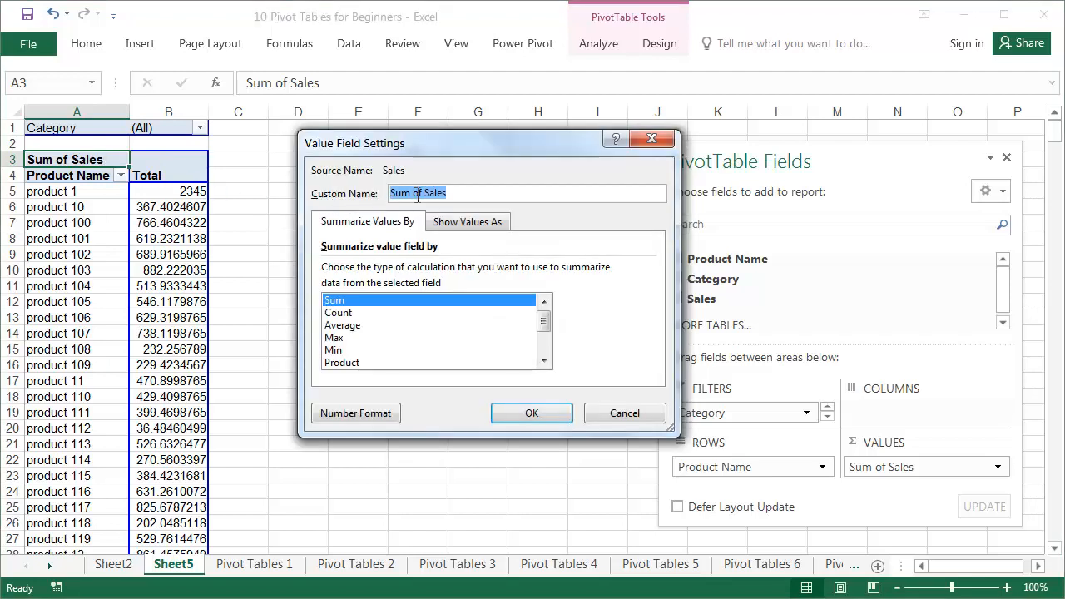
drag(417, 198, 305, 193)
key(Delete)
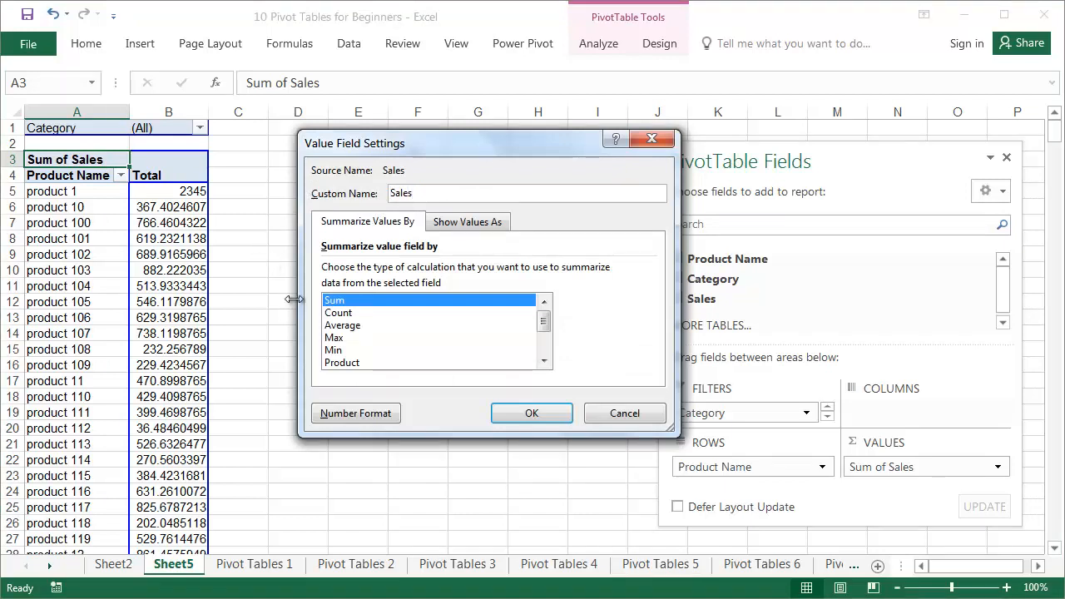
click(358, 413)
click(279, 158)
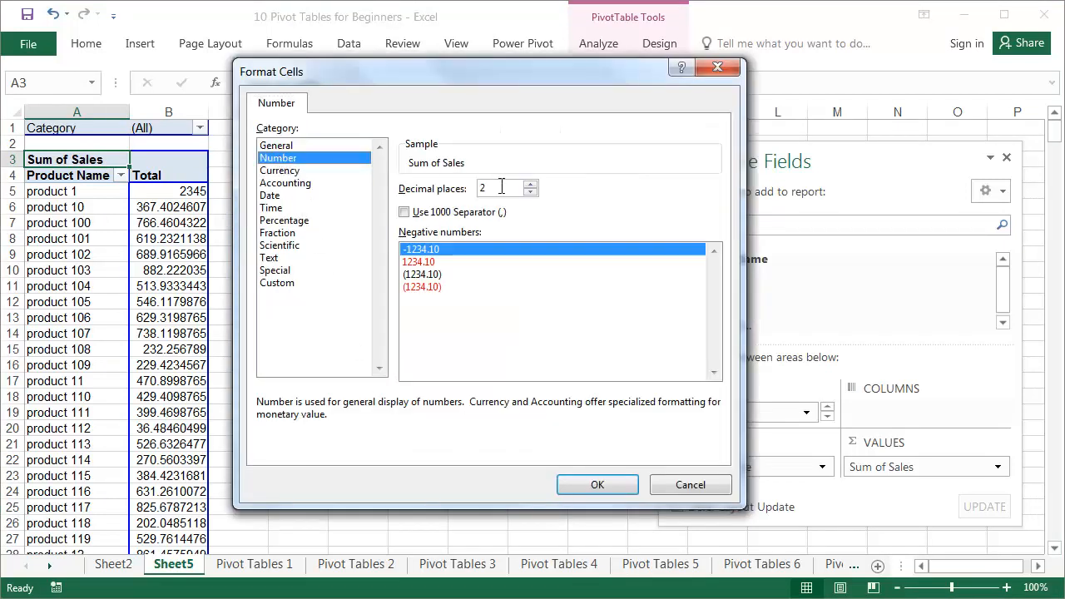
click(530, 192)
click(530, 193)
click(504, 211)
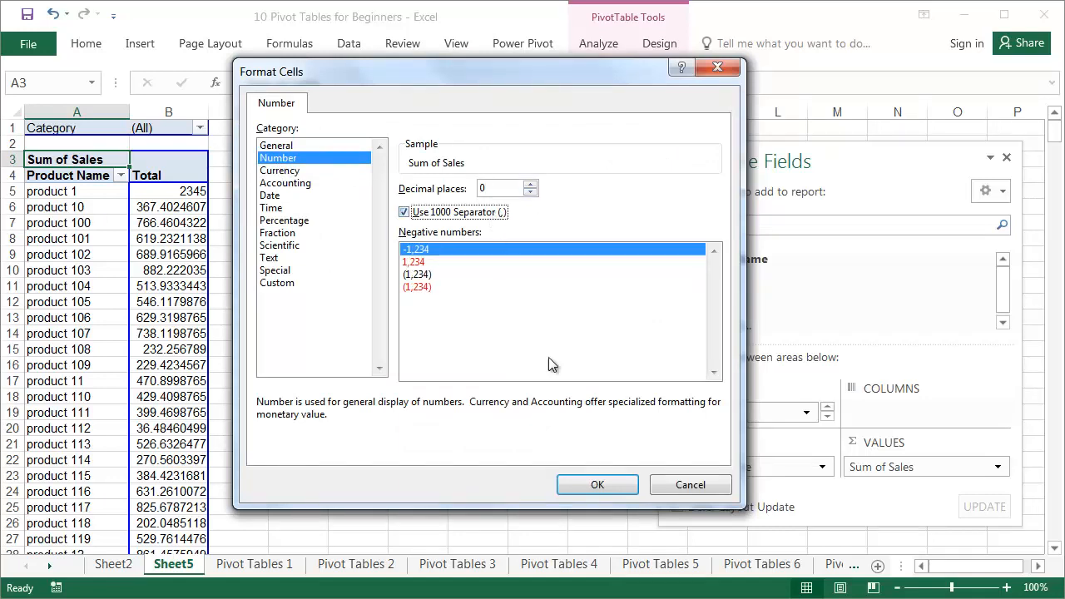
click(603, 485)
click(528, 408)
Sort the products by their sales totals from largest to smallest
click(166, 239)
right_click(165, 242)
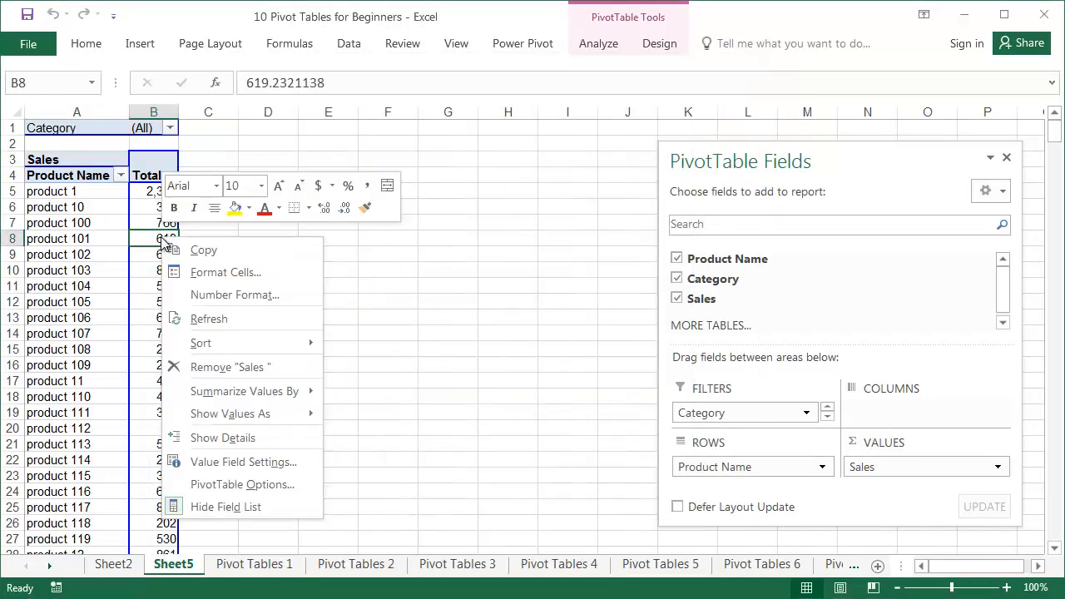
mouse_move(306, 343)
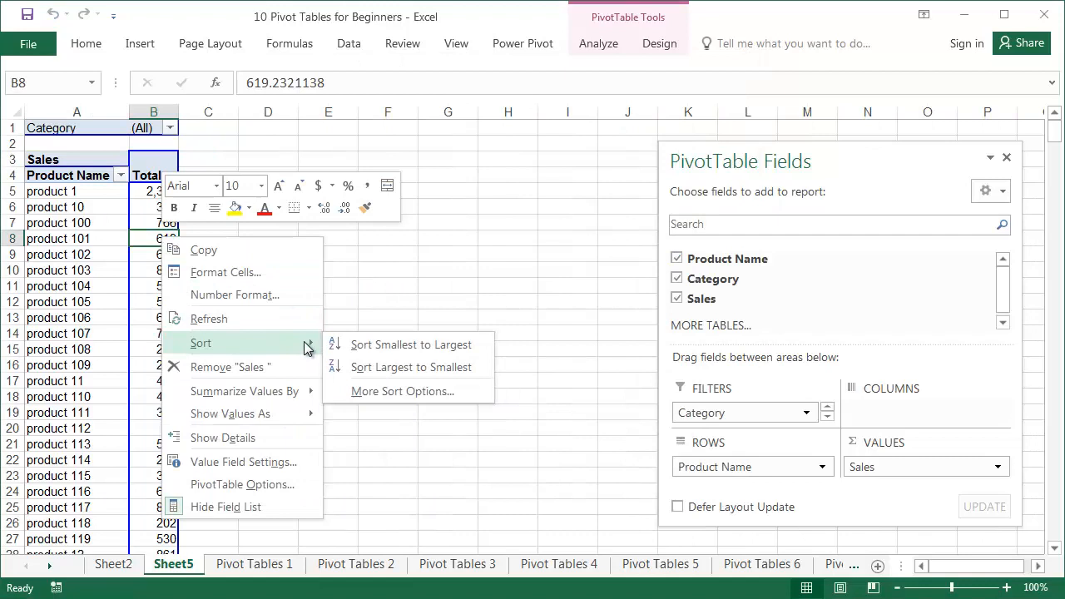
click(370, 367)
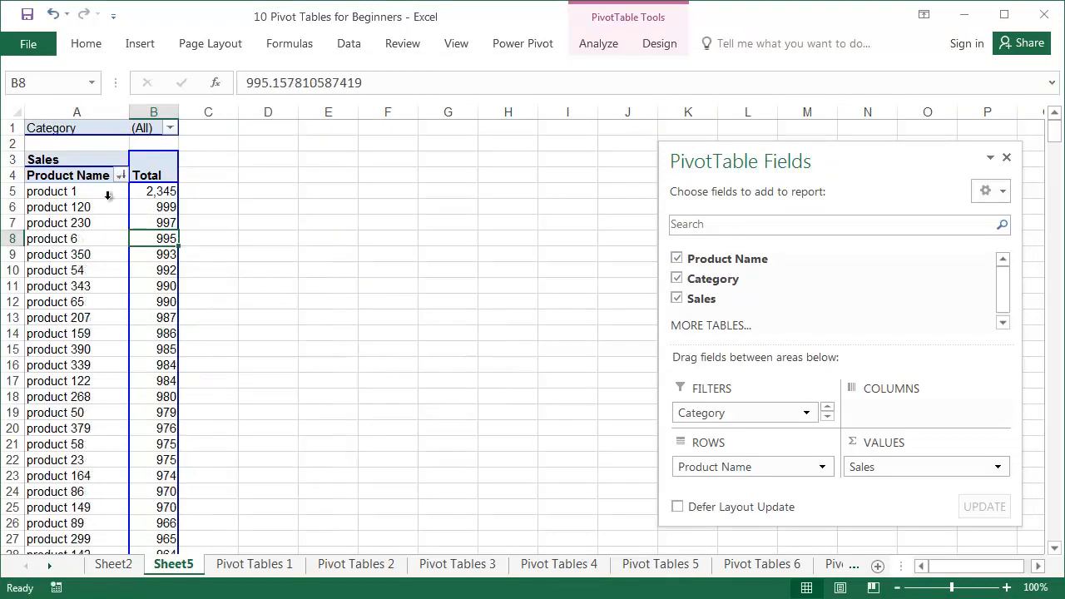
Filter Product Name to the top 10 items by Sales
right_click(94, 226)
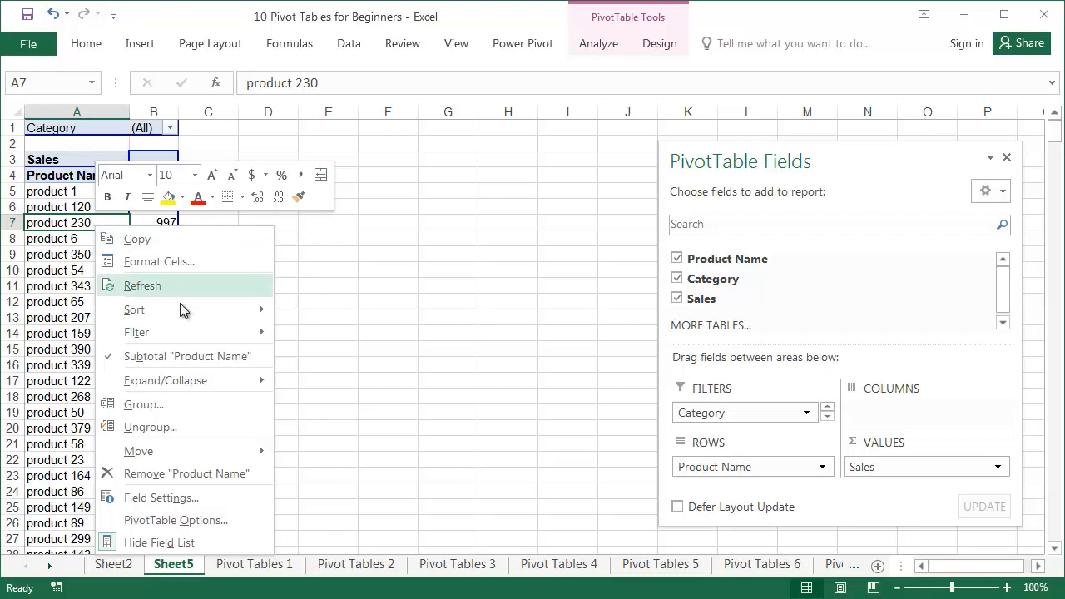
mouse_move(263, 333)
click(332, 406)
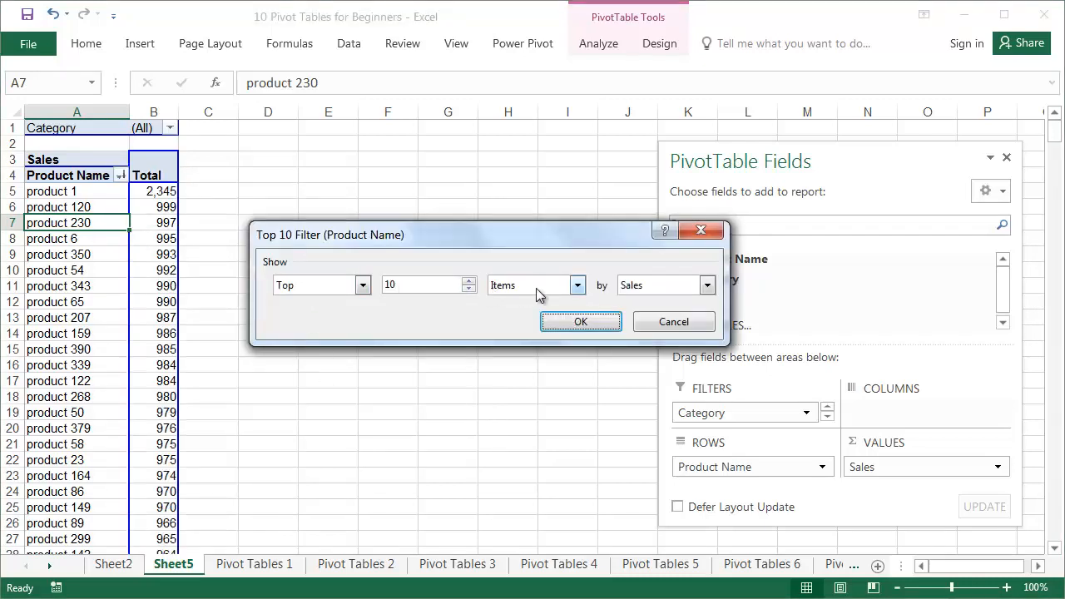
click(613, 321)
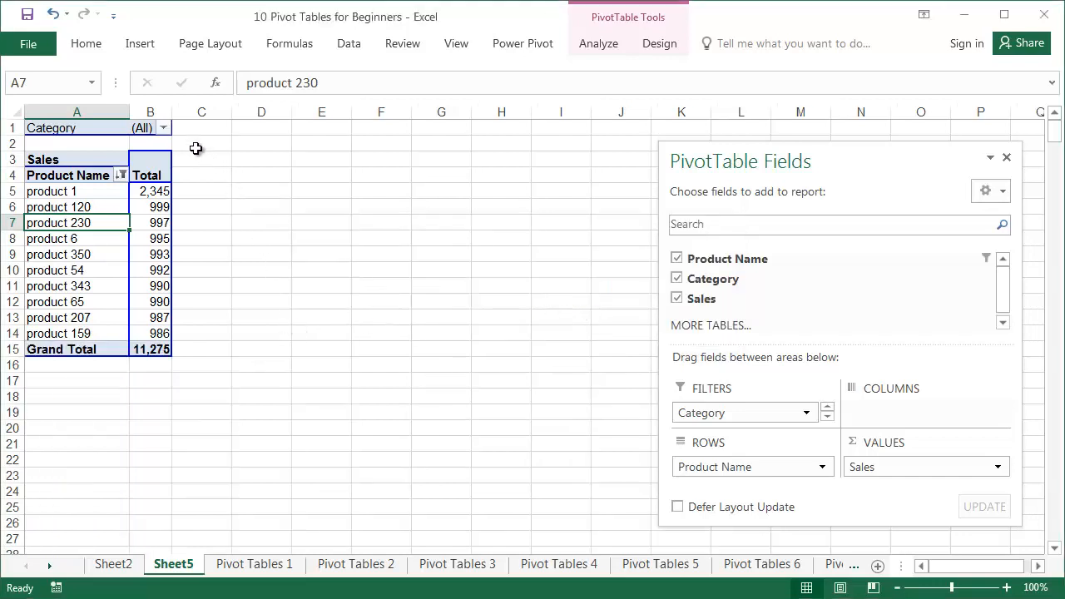
Set the Category report filter to B
click(164, 129)
click(30, 204)
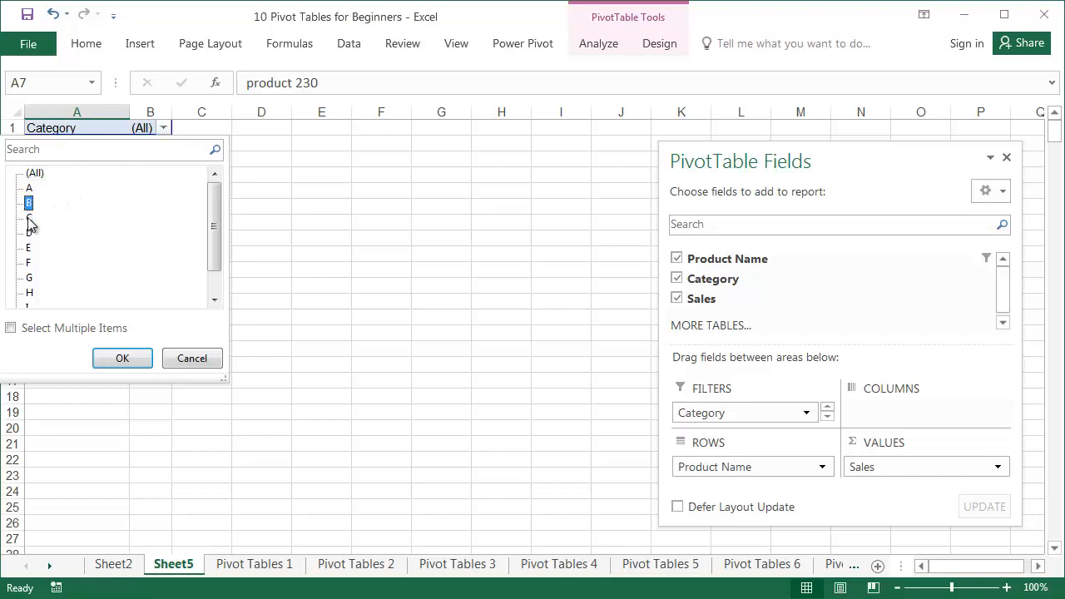
click(122, 358)
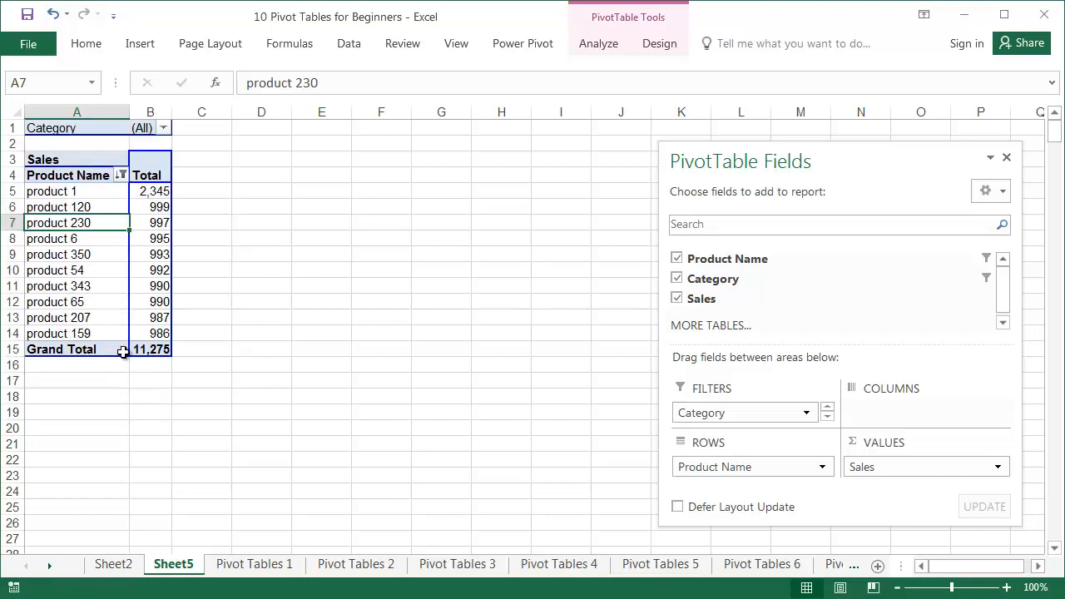
Set the Category report filter of the top 10 products PivotTable to H
click(158, 128)
click(30, 293)
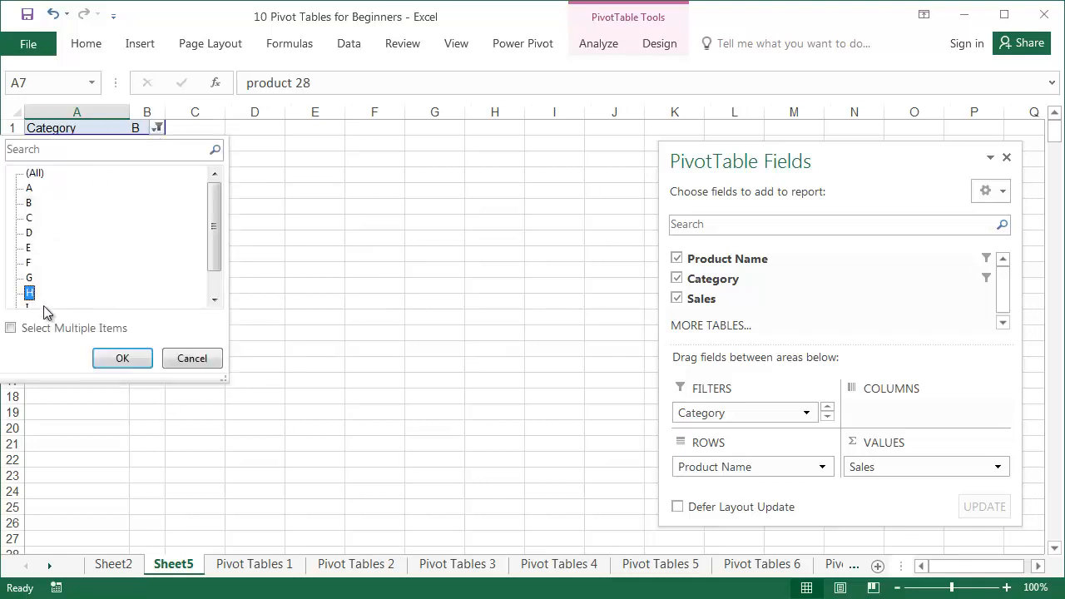
click(122, 358)
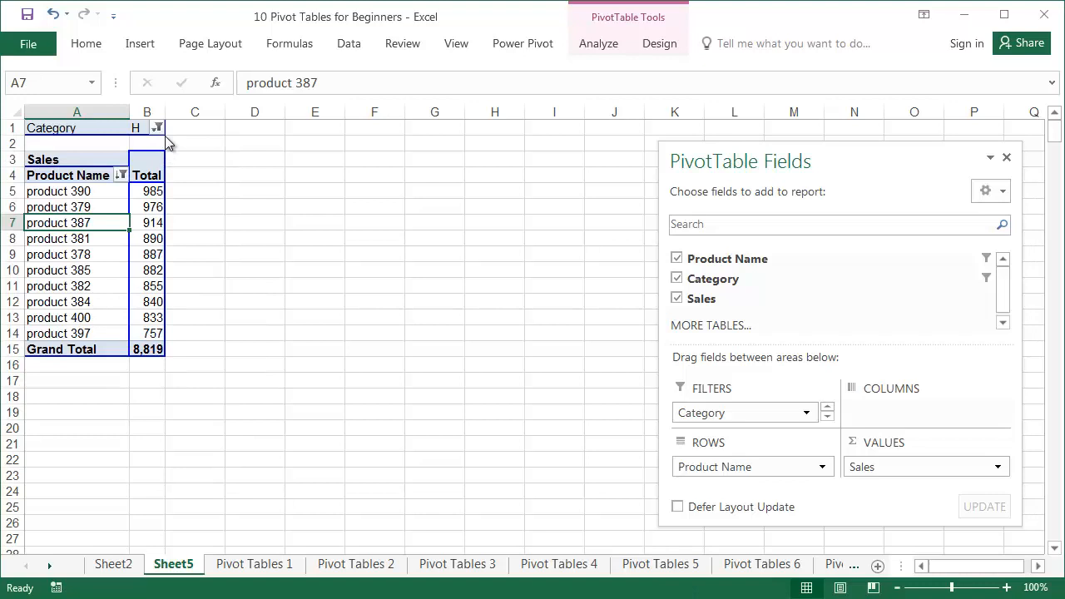
click(158, 128)
click(137, 353)
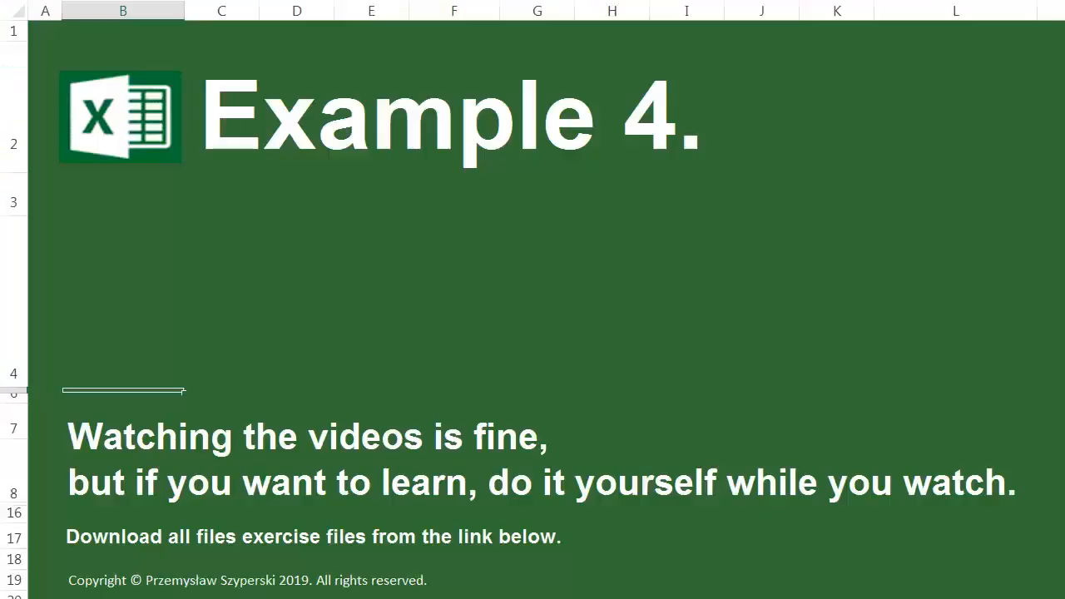
View the existing top 10 PivotTables on the Pivot Tables 5 and Pivot Tables 4 sheets
key(Down)
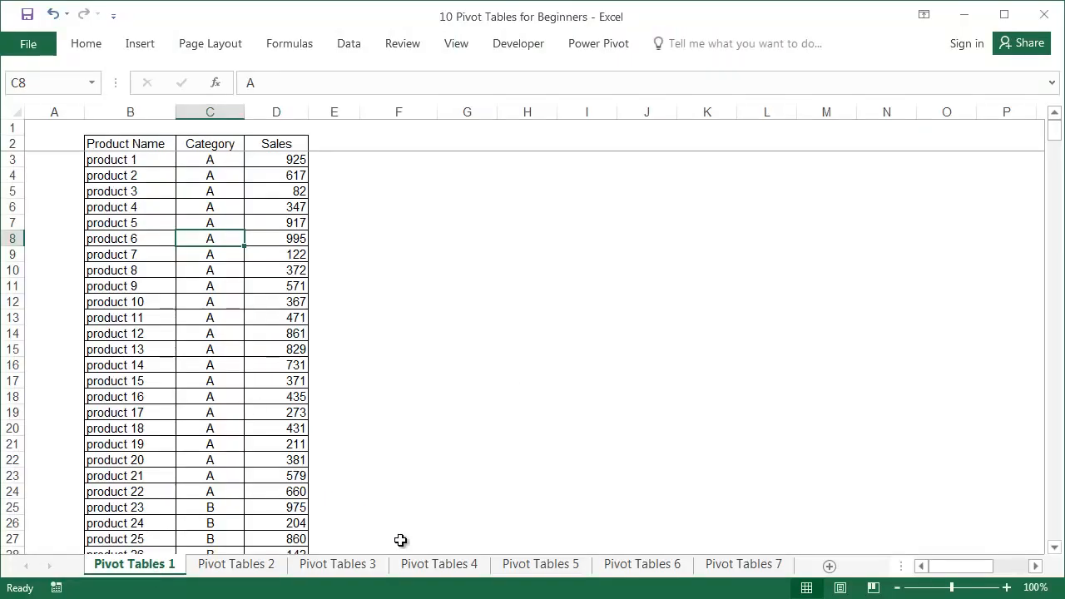
click(503, 574)
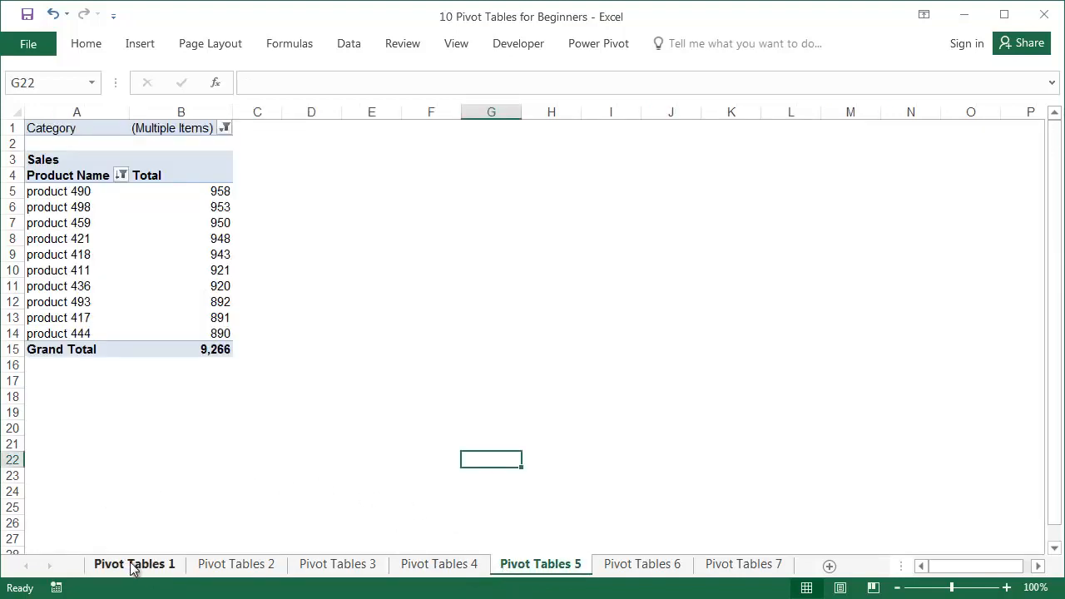
click(440, 566)
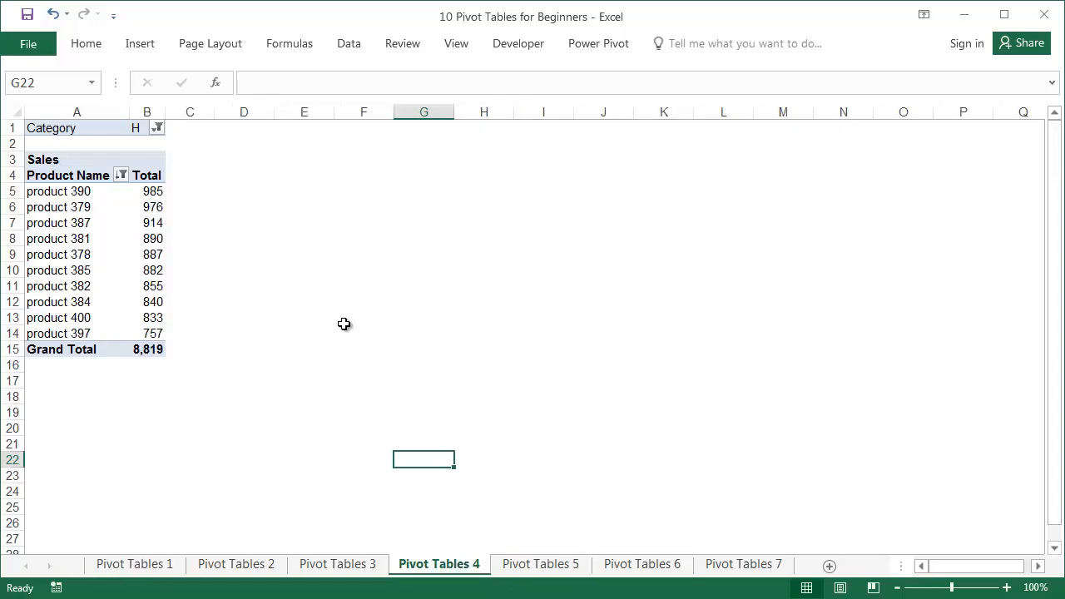
ctrl+scroll(344, 324, up, 1)
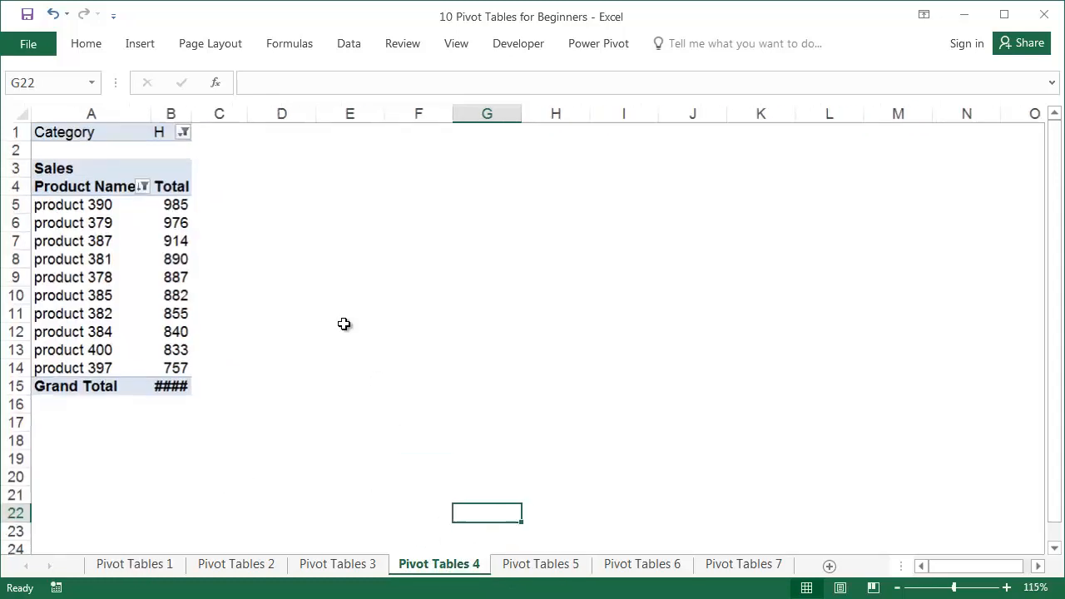
Copy the replacement product data table in columns X to Z of the Pivot Tables 1 sheet
click(143, 565)
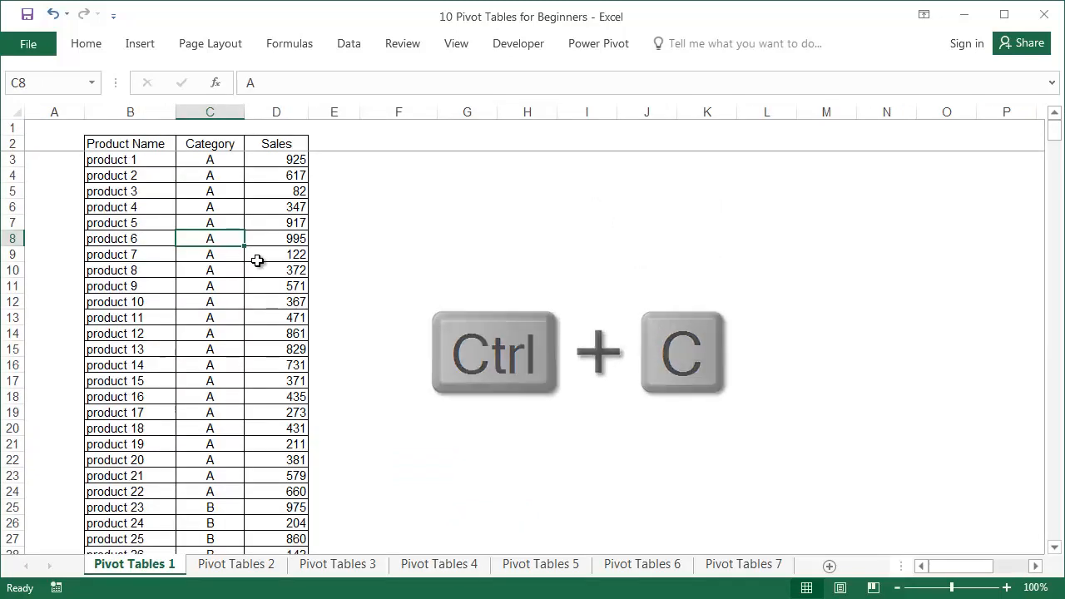
key(Right)
key(ctrl+Right)
key(Right)
key(Right)
key(Right)
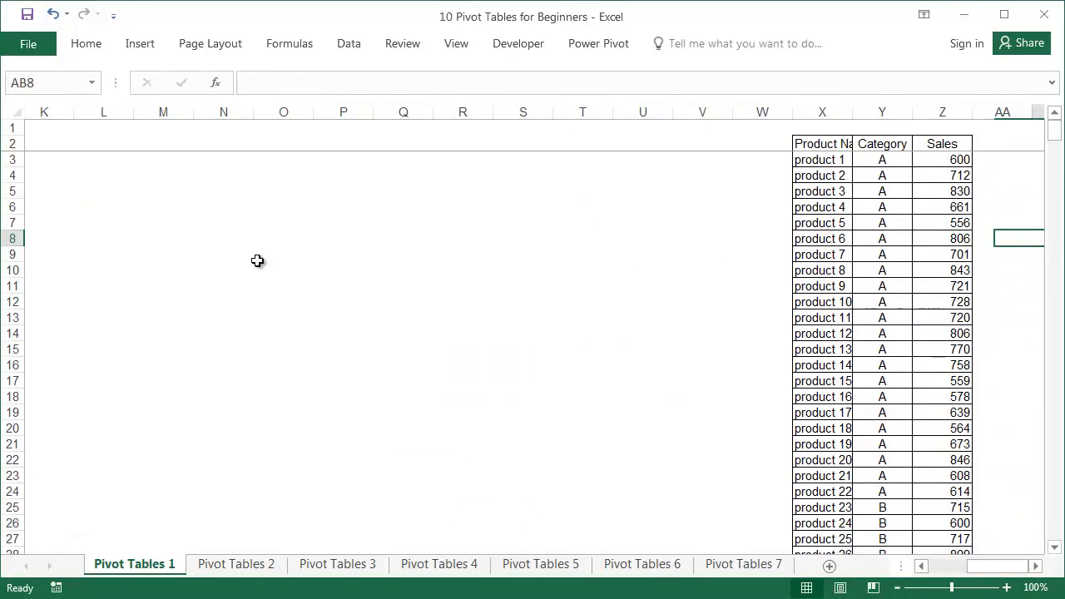
key(Left)
key(Left)
key(ctrl+v)
key(Escape)
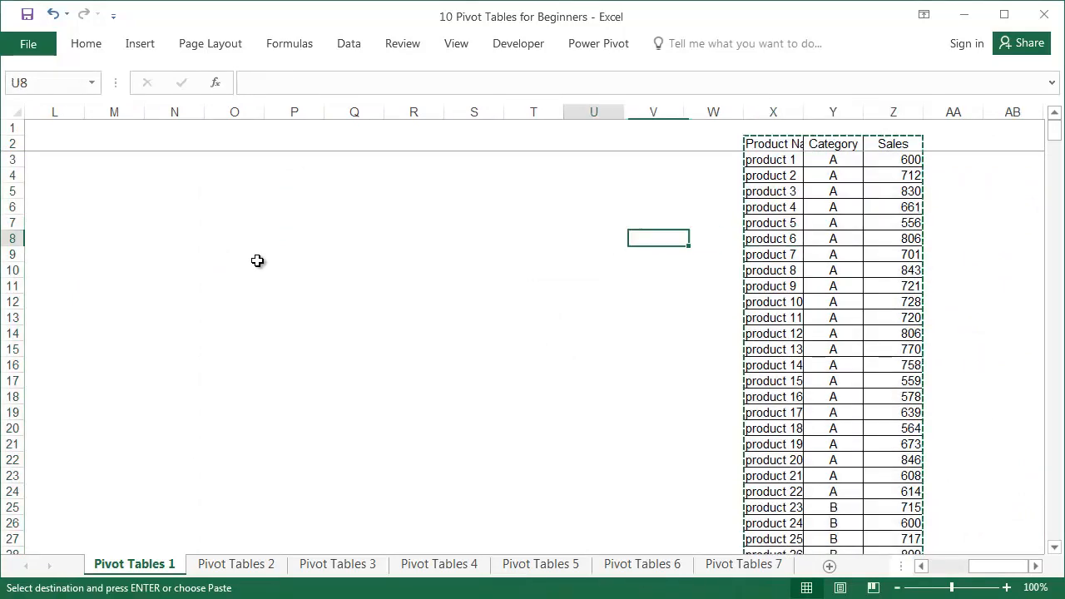
Paste the copied table over the existing source data starting at cell B2
key(Left)
key(Left)
key(Left)
key(Left)
key(Left)
key(Left)
key(Left)
key(Left)
key(Left)
key(Left)
key(Left)
key(Left)
key(Left)
key(Left)
key(Left)
key(Left)
key(Left)
key(Left)
key(Left)
key(Left)
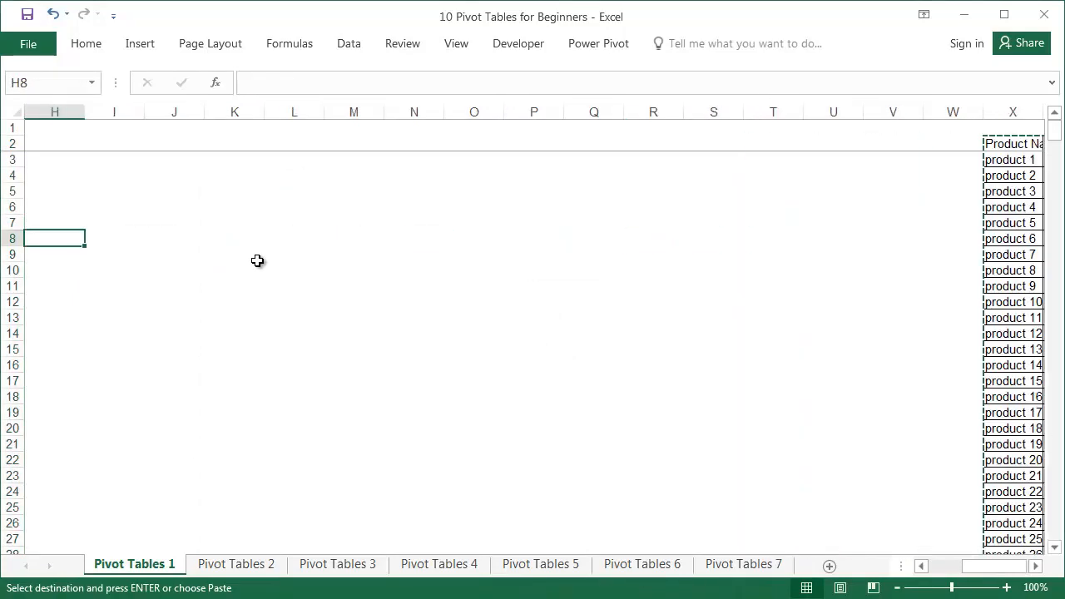
key(Up)
key(Up)
key(Up)
key(Up)
key(Up)
key(Up)
key(Right)
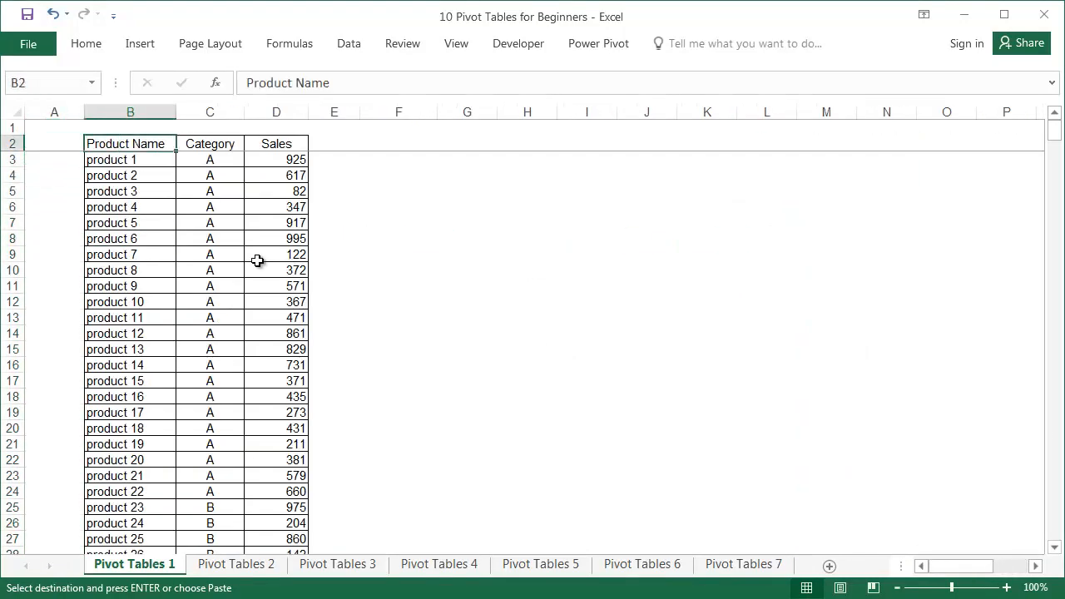
key(ctrl+v)
key(ctrl)
key(Escape)
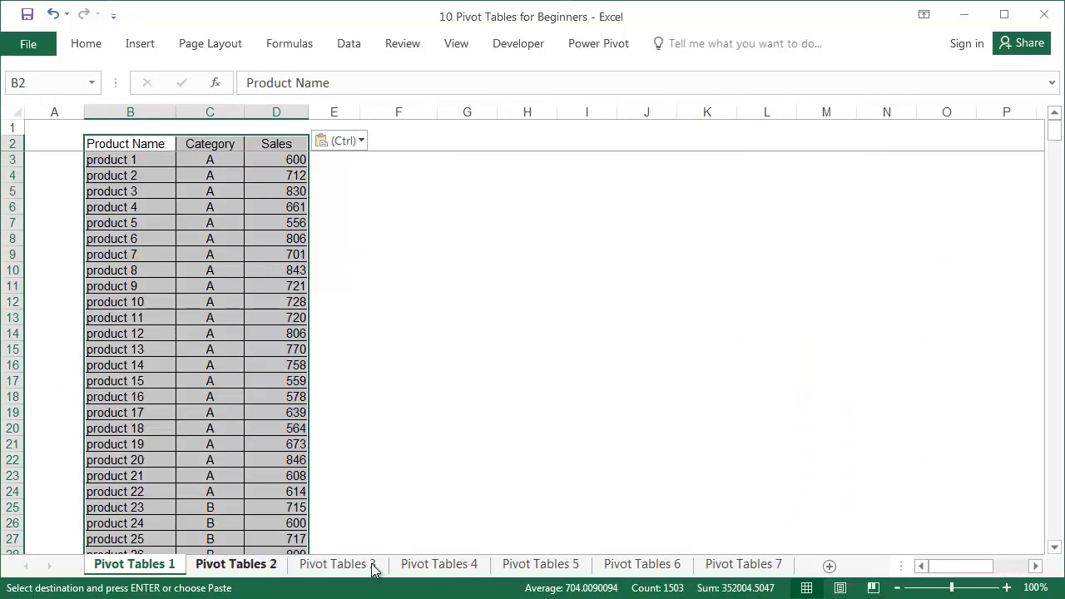
Refresh the PivotTable on the Pivot Tables 4 sheet with the replaced source data
click(420, 566)
right_click(184, 242)
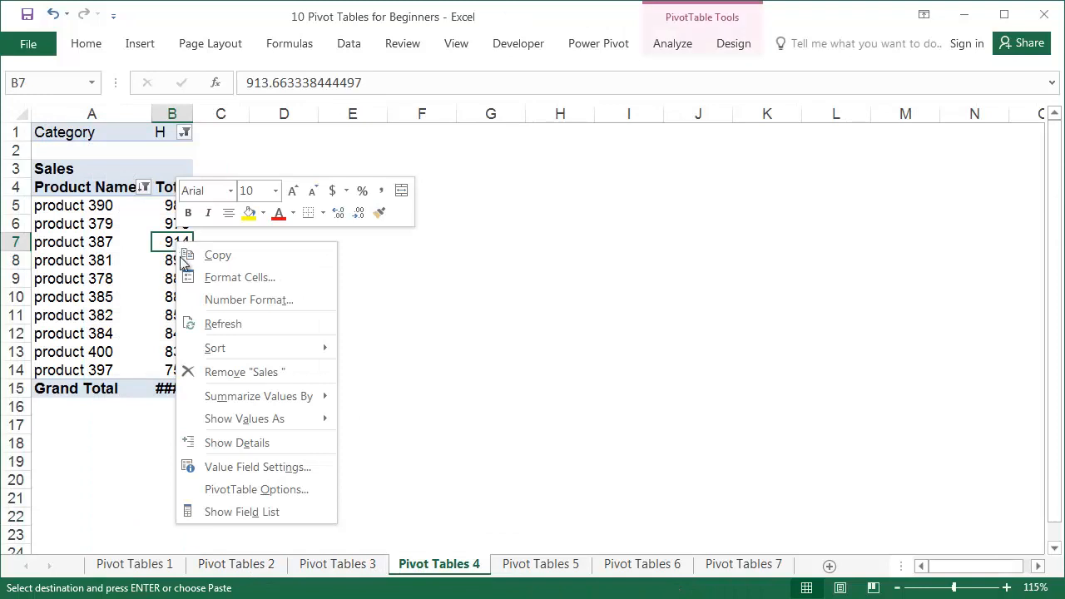
click(238, 326)
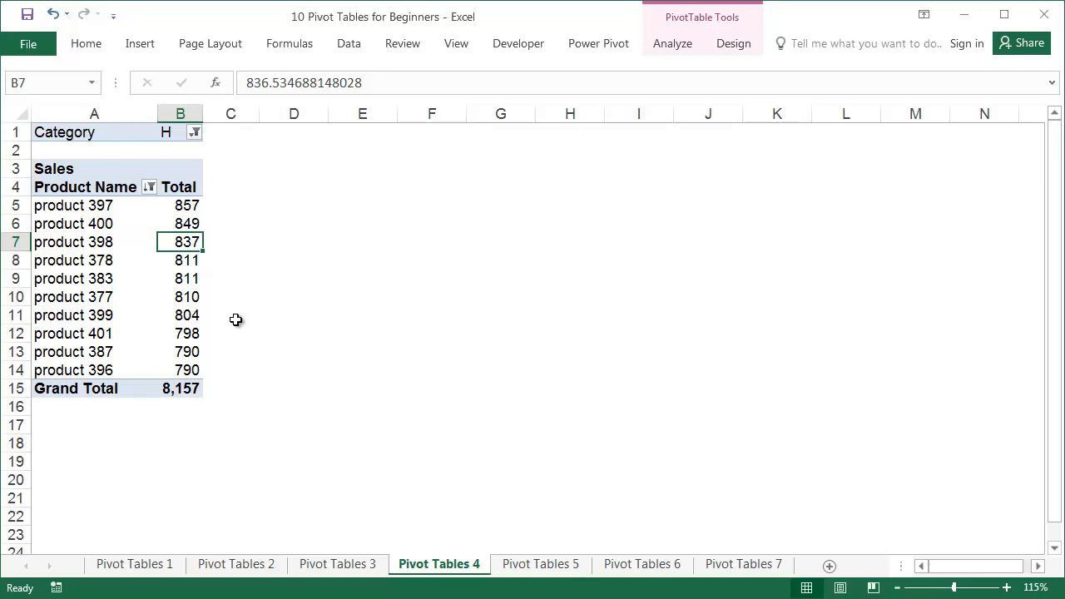
Add product 501 in category J as row 503 below the source data on Pivot Tables 1, with sales of 555
click(158, 564)
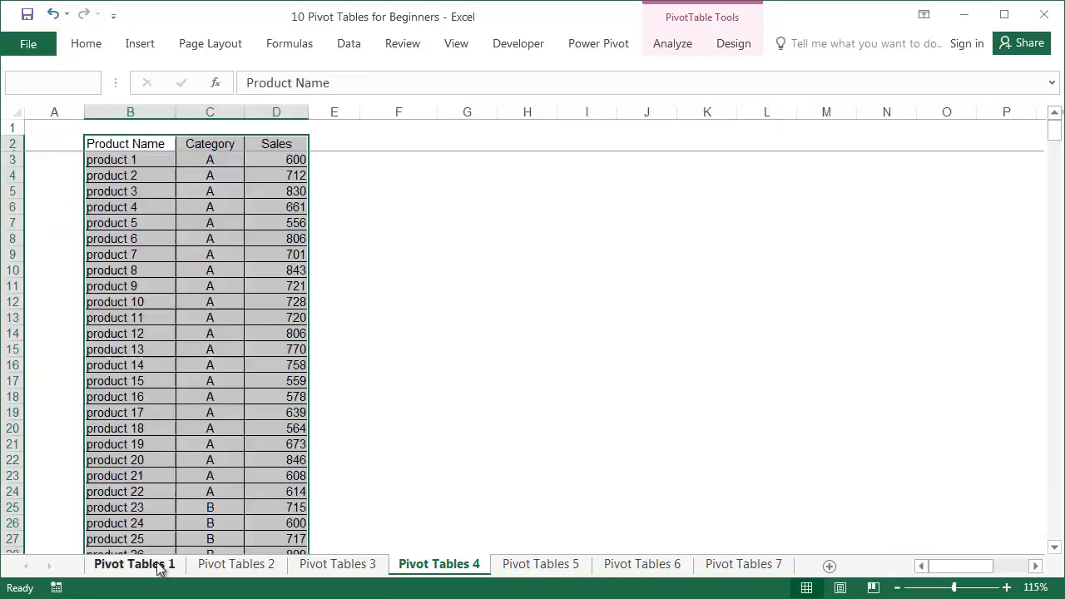
click(150, 459)
key(ctrl+Down)
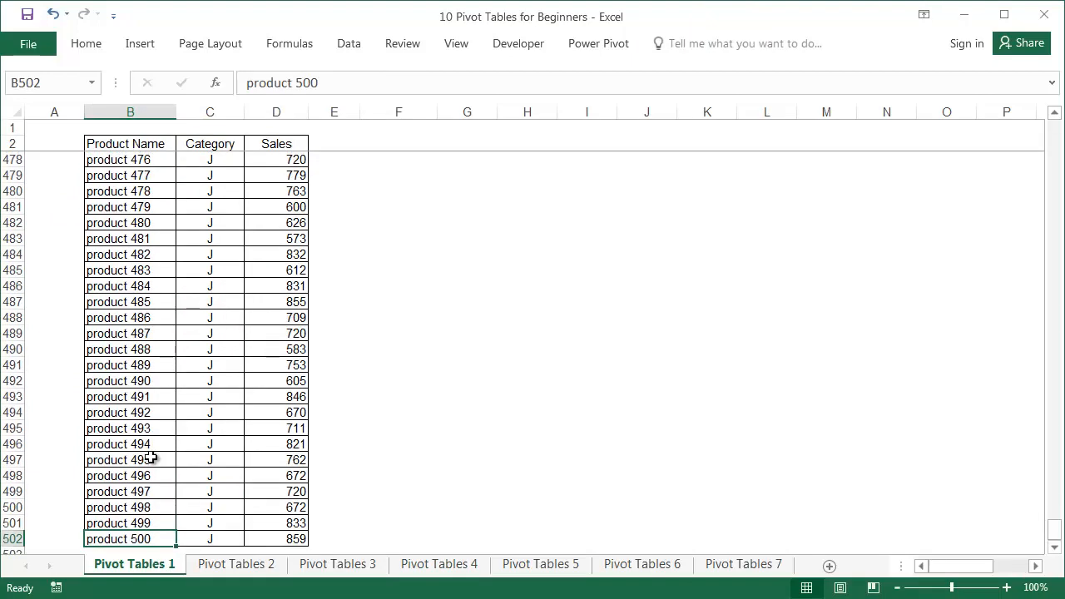
drag(156, 449, 287, 468)
click(283, 463)
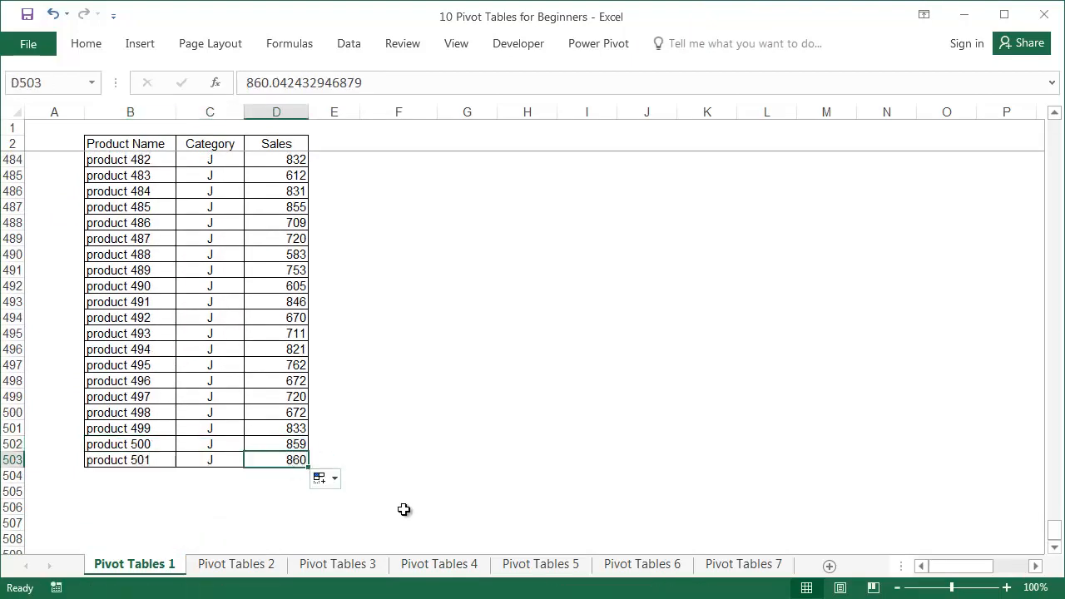
text(555)
key(Return)
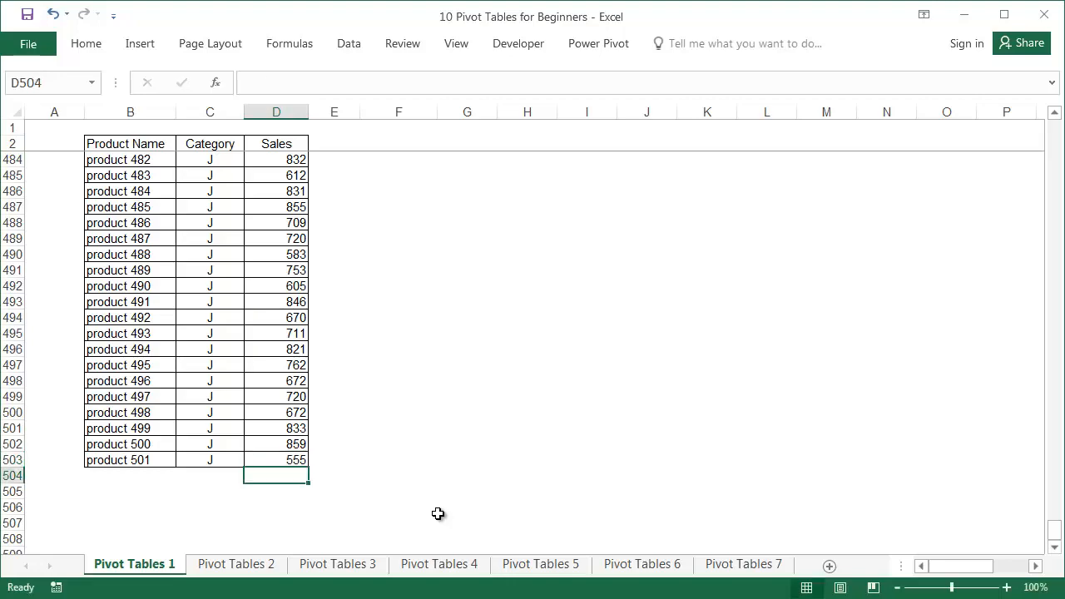
click(209, 442)
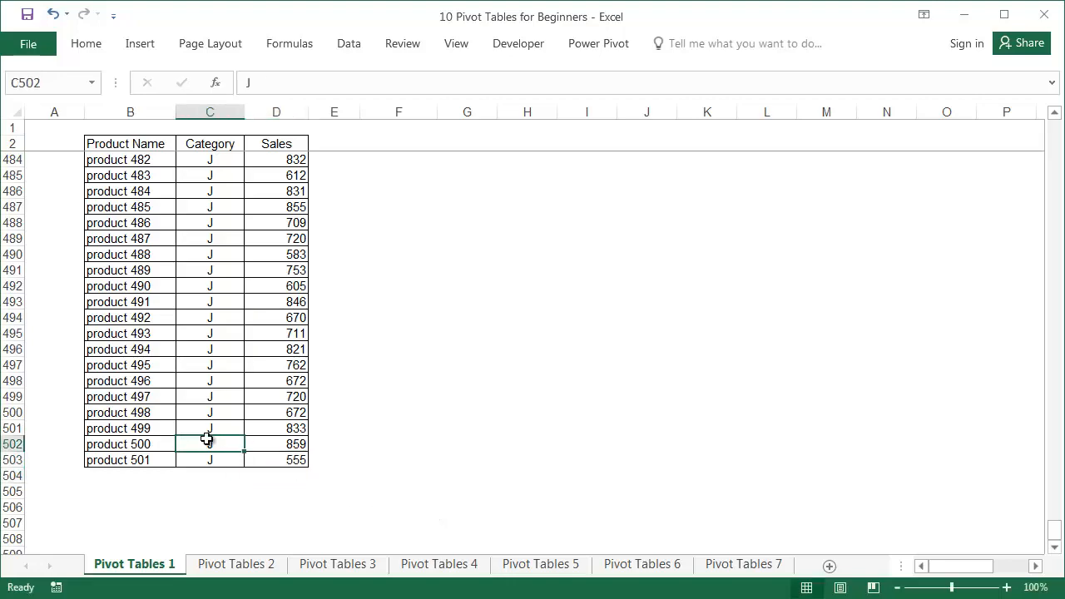
Change the data source of the Pivot Tables 4 PivotTable to 'Pivot Tables 1'!$B$2:$D$503
click(438, 564)
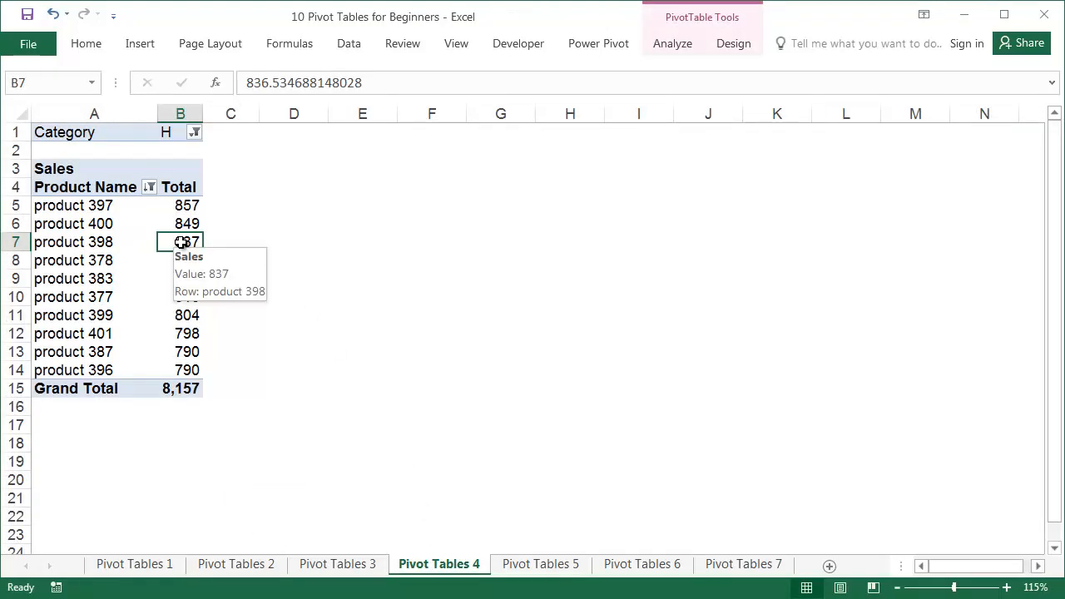
click(666, 46)
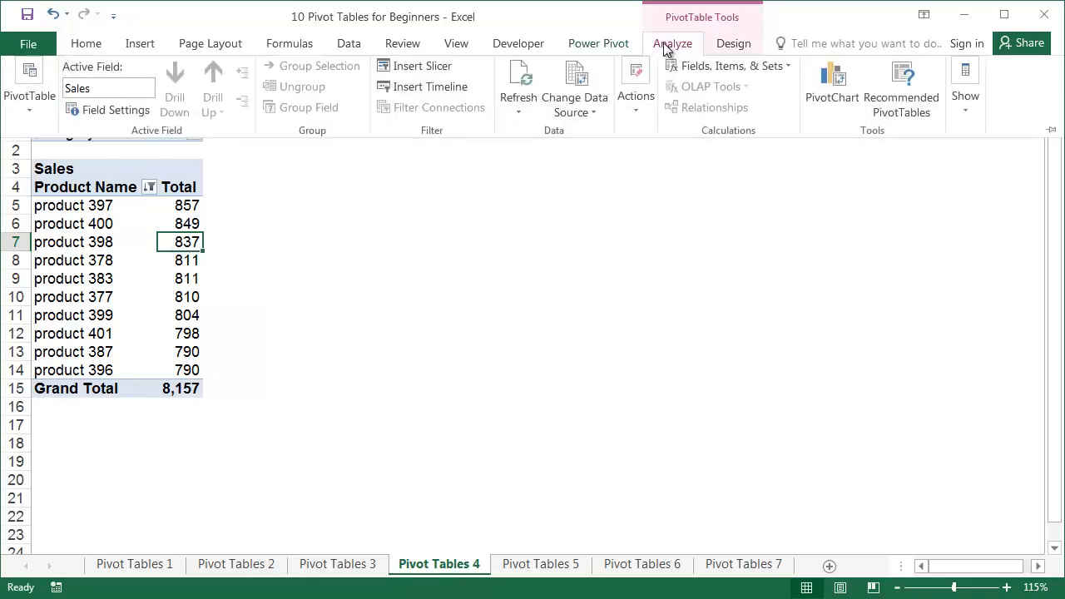
click(583, 108)
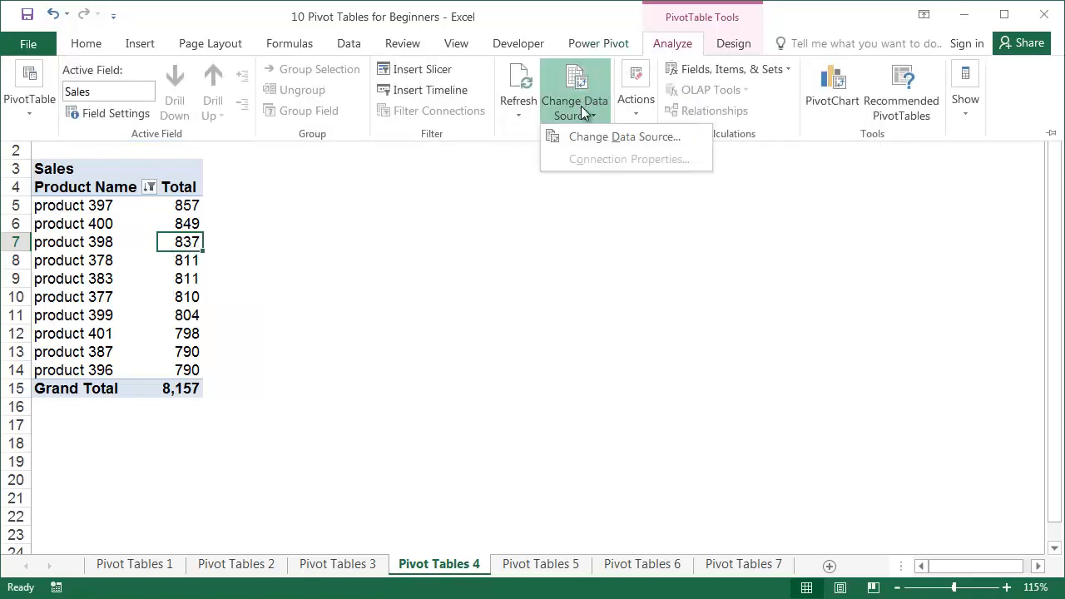
click(594, 135)
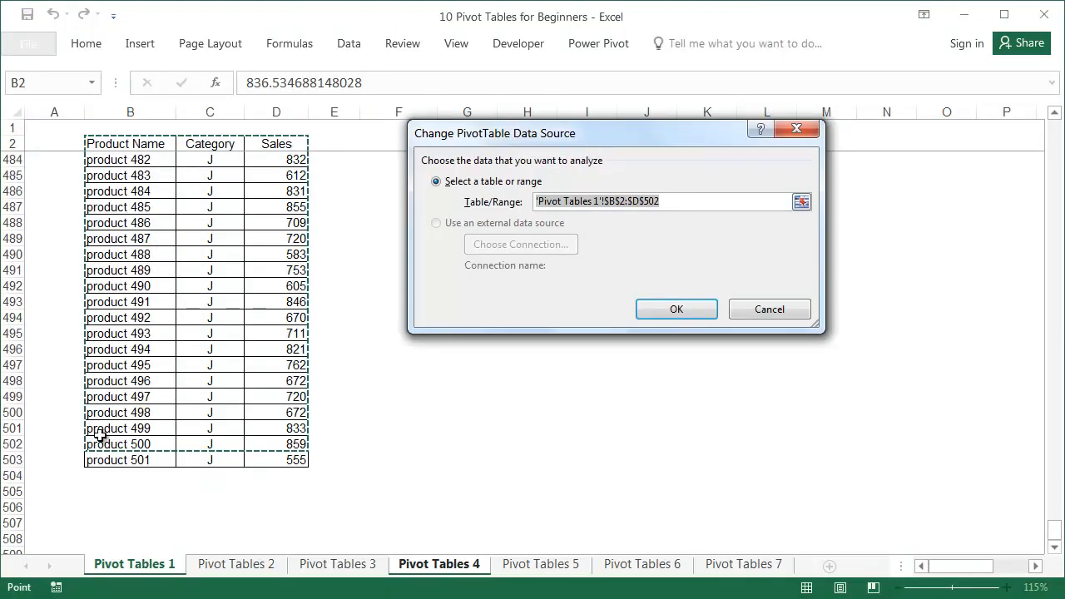
click(670, 205)
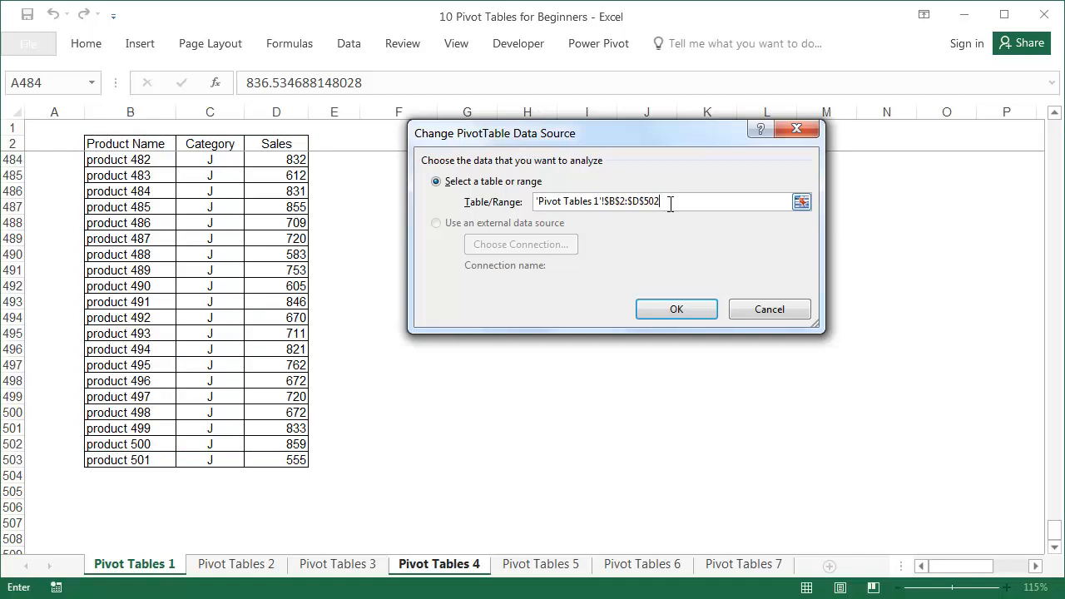
key(BackSpace)
text(3)
click(677, 307)
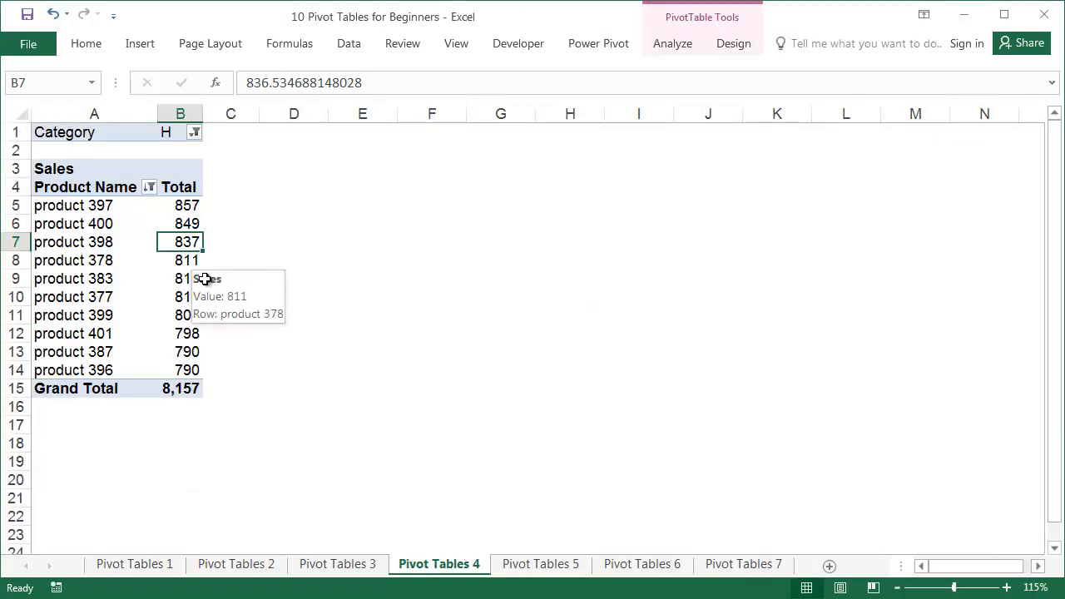
Set the Category report filter back to (All)
click(194, 133)
mouse_move(208, 207)
mouse_down()
mouse_move(211, 250)
mouse_move(210, 196)
mouse_up()
click(27, 179)
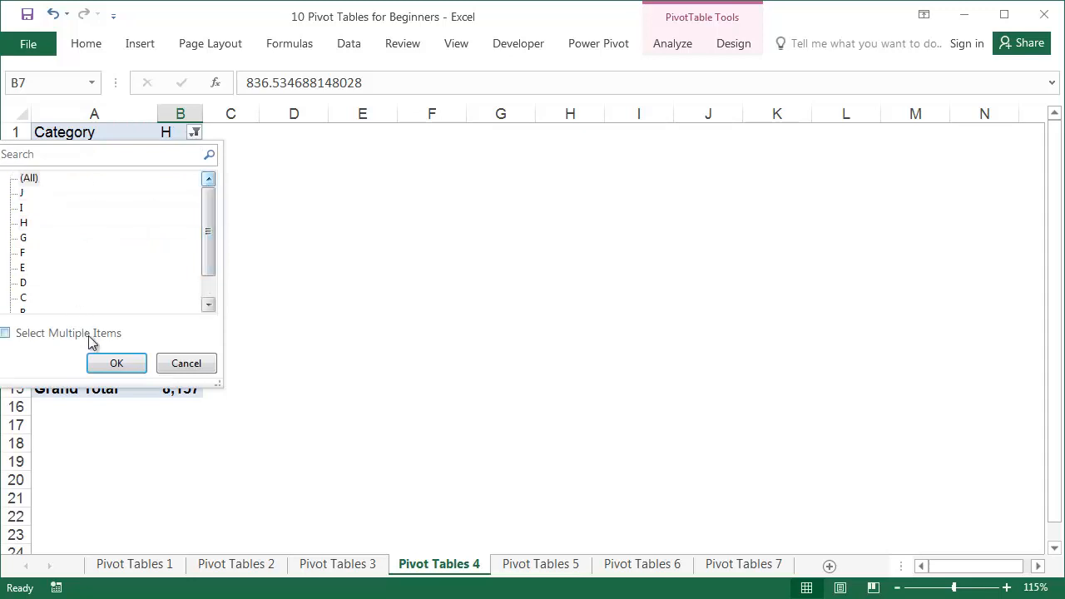
click(116, 364)
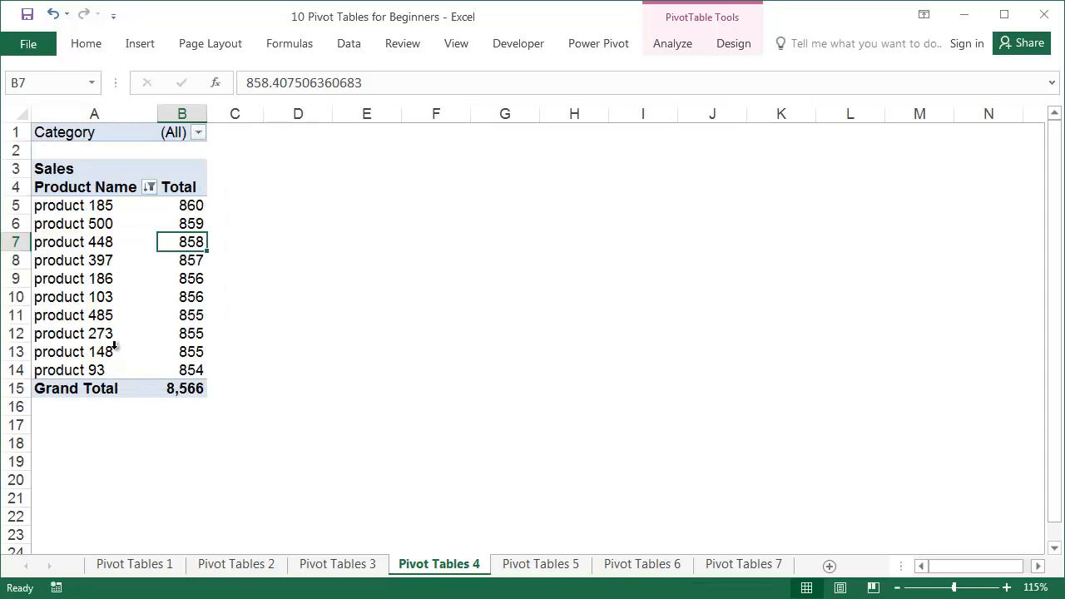
Enable multiple selection in the Category filter and include only categories J and I
click(198, 133)
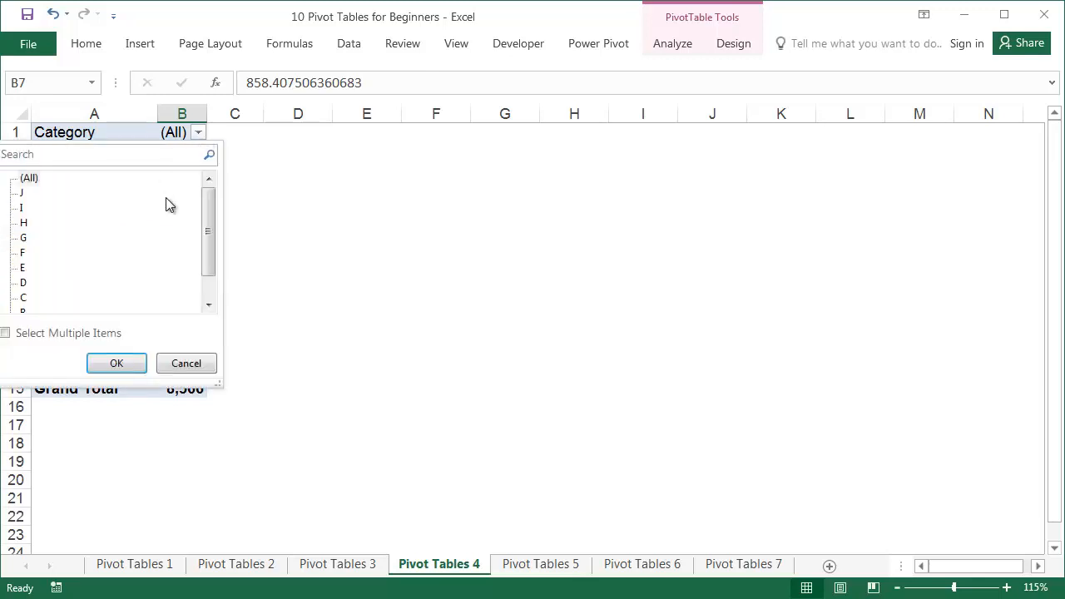
click(39, 341)
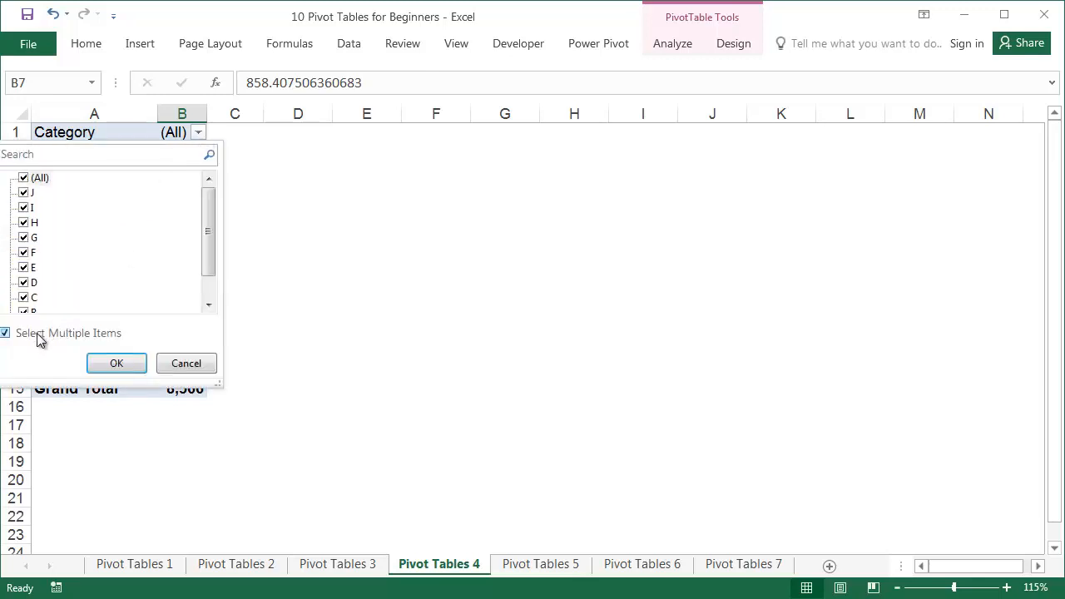
click(25, 183)
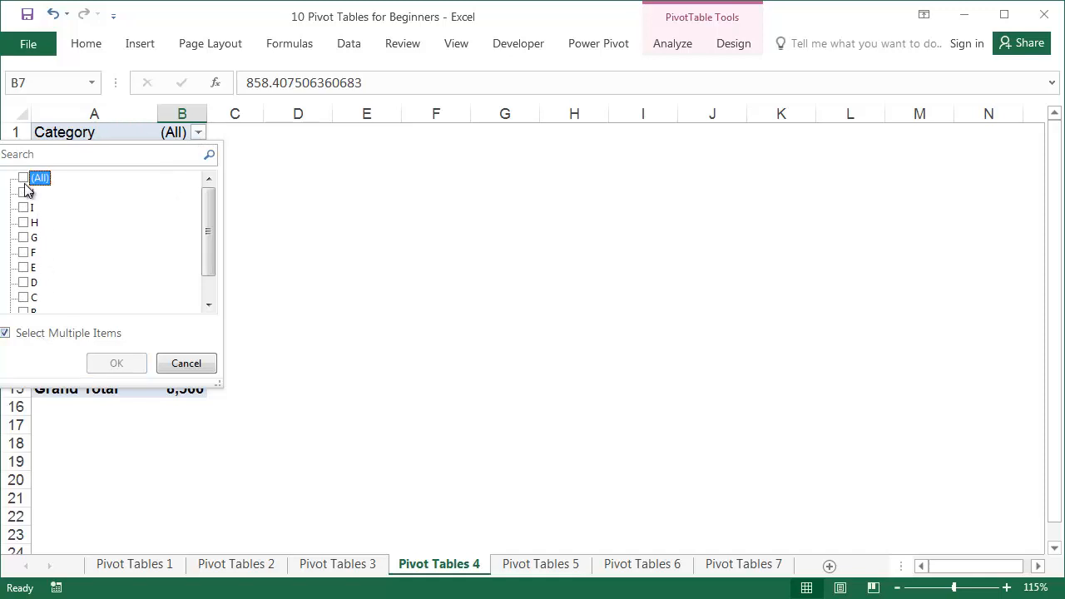
click(23, 192)
click(23, 208)
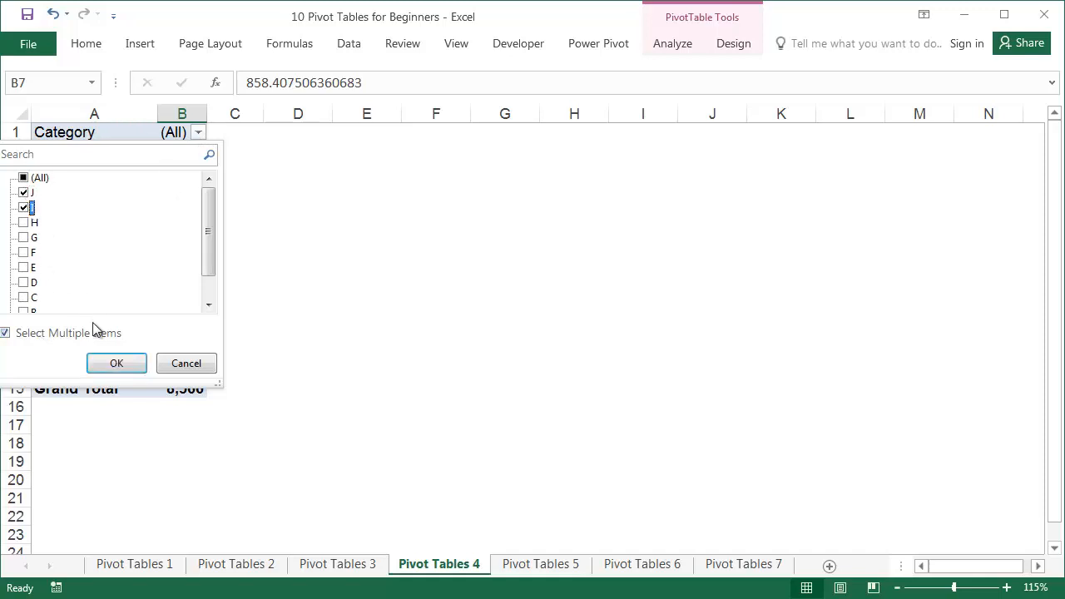
click(112, 359)
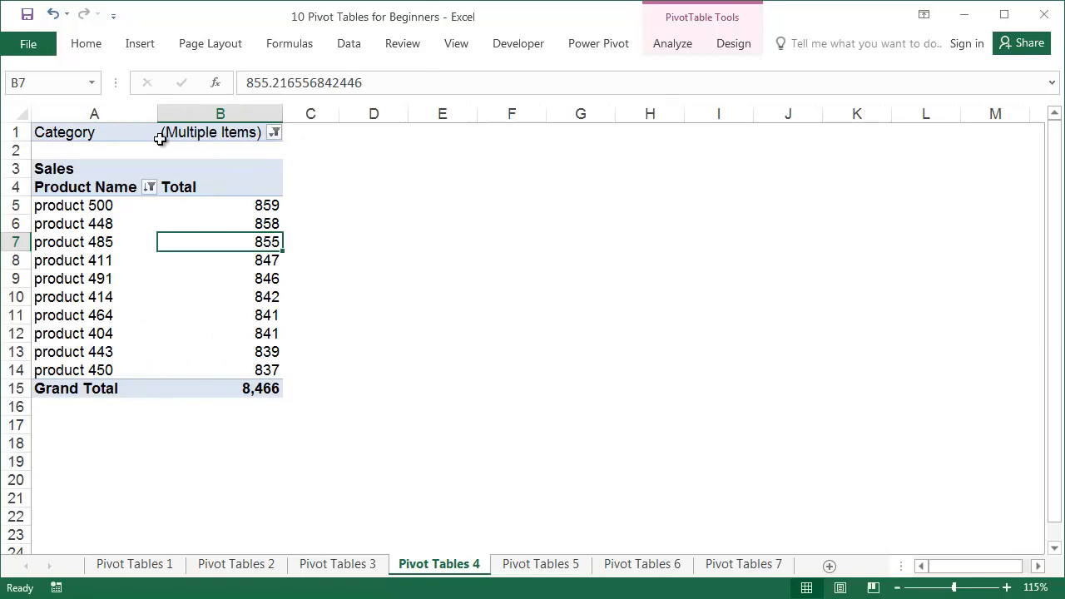
Change the Category filter selection to include C and leave out J and I
click(273, 133)
drag(260, 200, 261, 226)
click(86, 298)
click(83, 267)
click(83, 194)
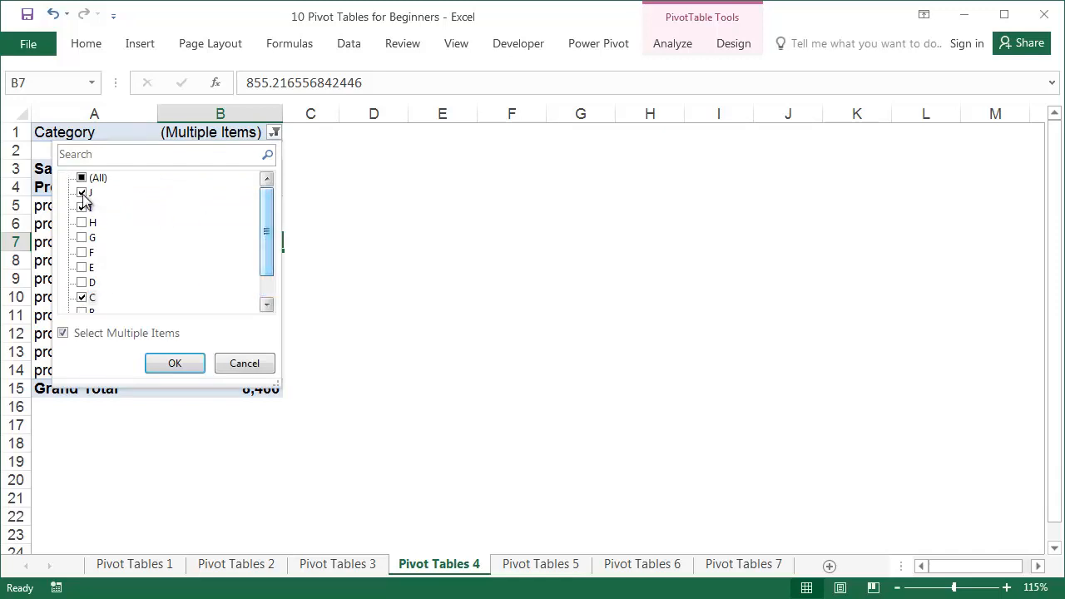
click(177, 363)
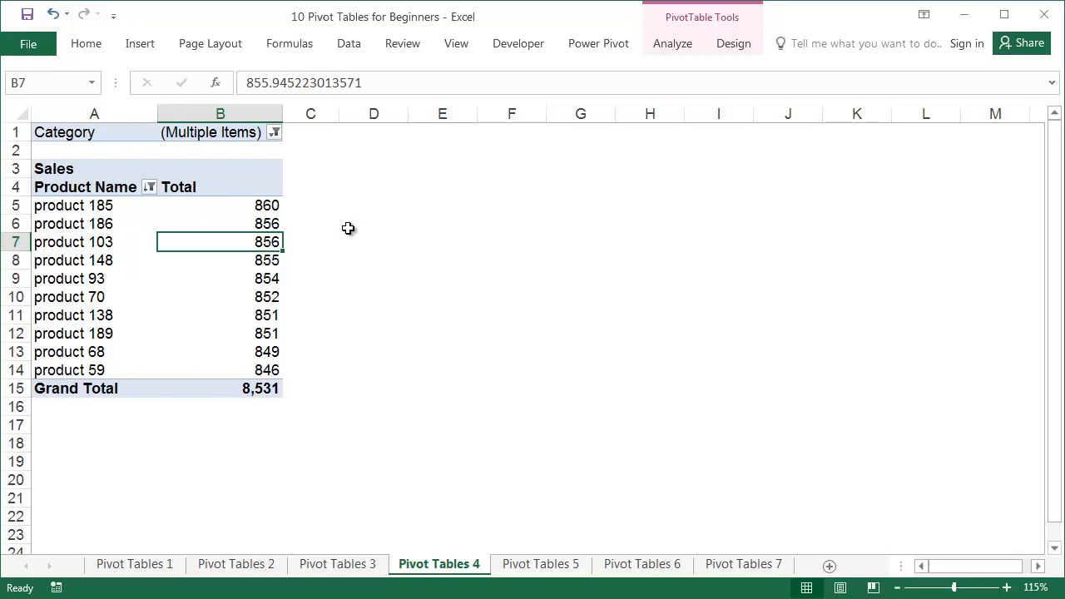
Review the categories selected in the Category report filter of the top 10 products PivotTable
click(274, 133)
mouse_move(267, 208)
mouse_down()
mouse_move(264, 257)
mouse_move(262, 189)
mouse_up()
click(258, 358)
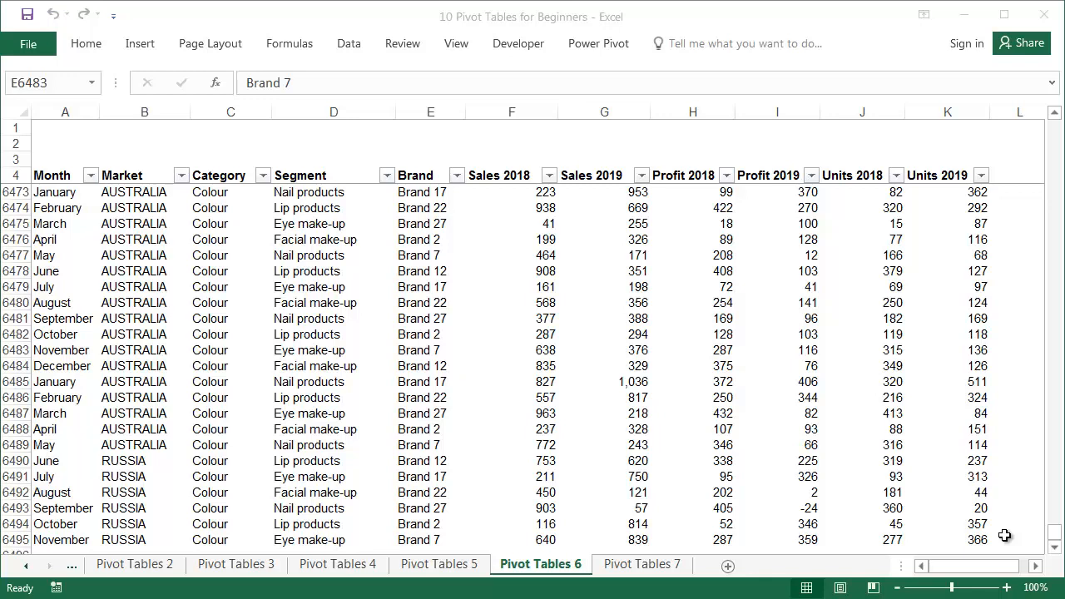
Create a PivotTable on a new worksheet from the data range 'Pivot Tables 6'!$A$4:$K$6495
click(1005, 535)
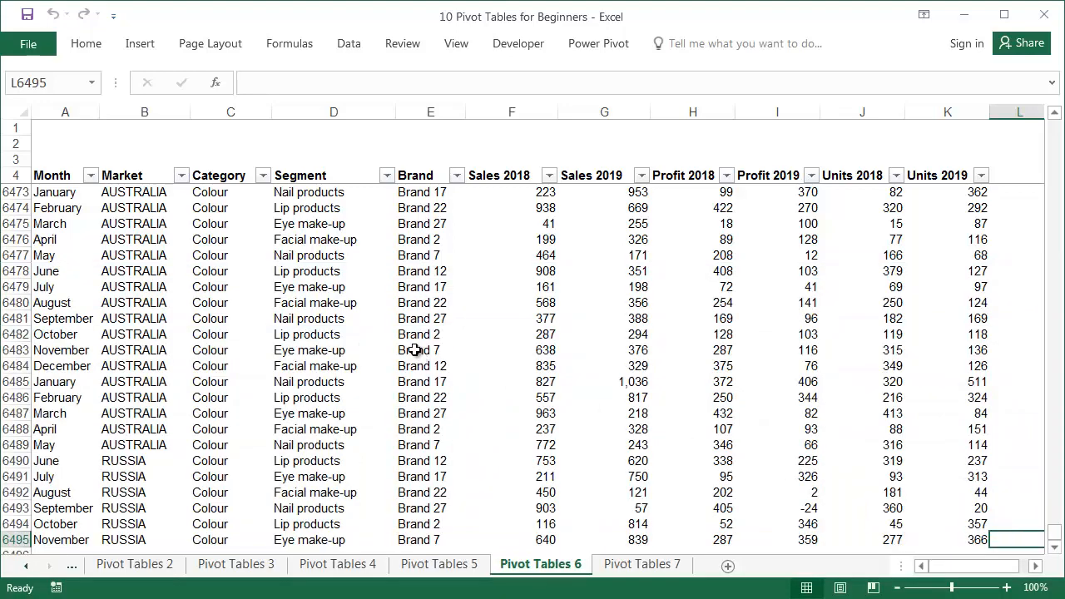
click(380, 303)
click(140, 45)
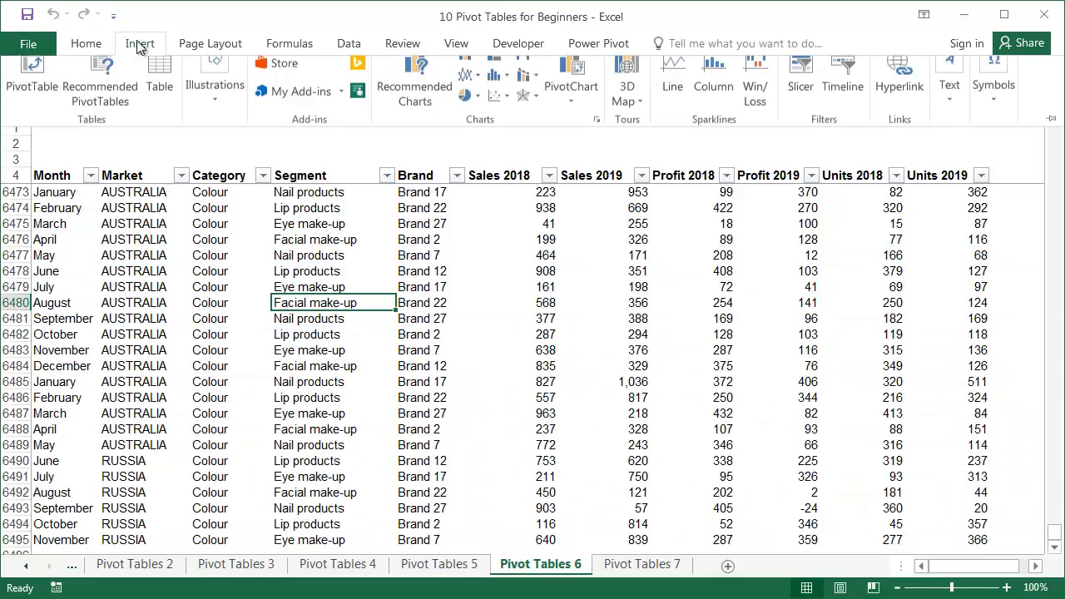
click(39, 85)
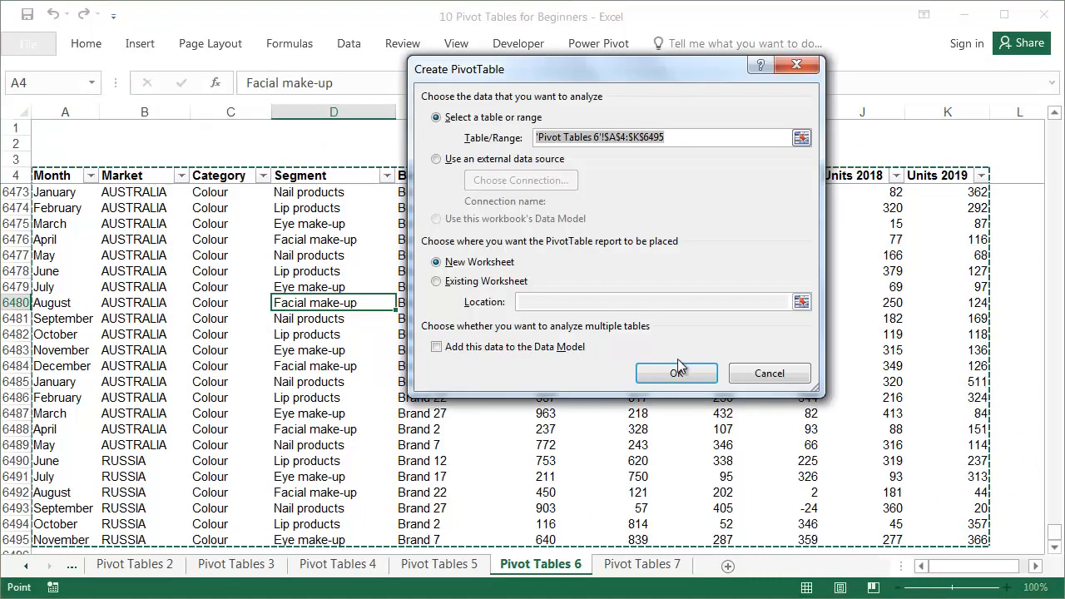
click(676, 372)
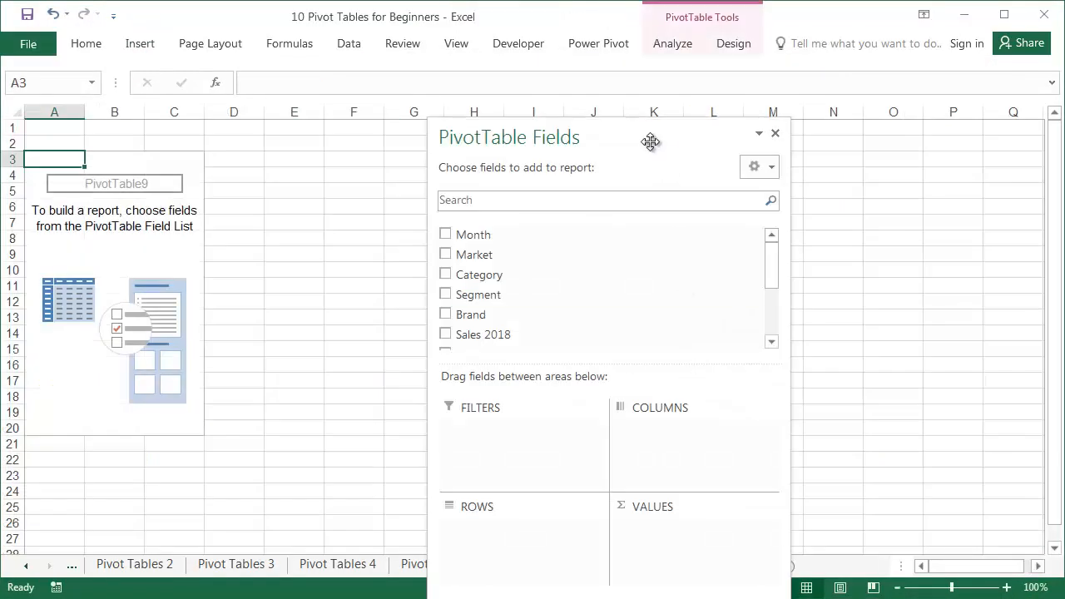
Lay out the new PivotTable with Month in columns, Market in rows and Sales 2019 as the summed value
drag(650, 141, 771, 80)
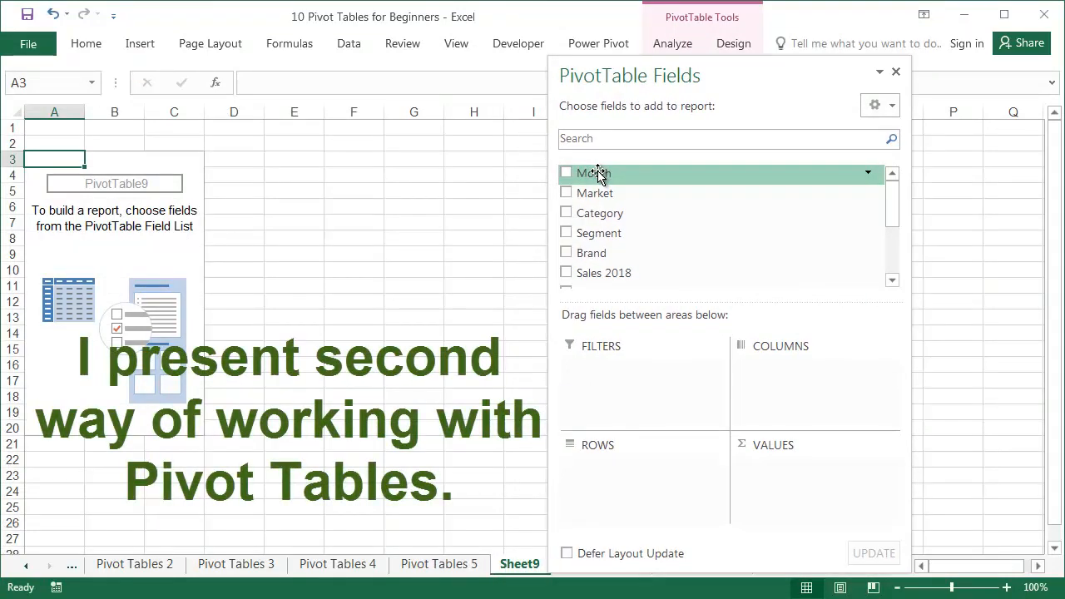
drag(597, 174, 767, 372)
drag(594, 185, 630, 474)
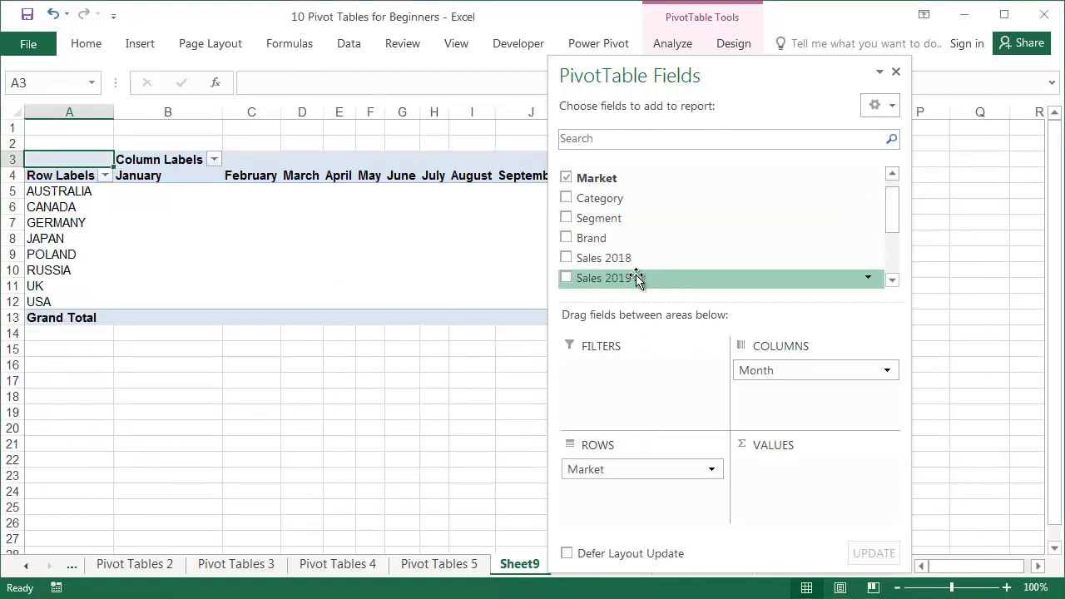
drag(635, 276, 805, 498)
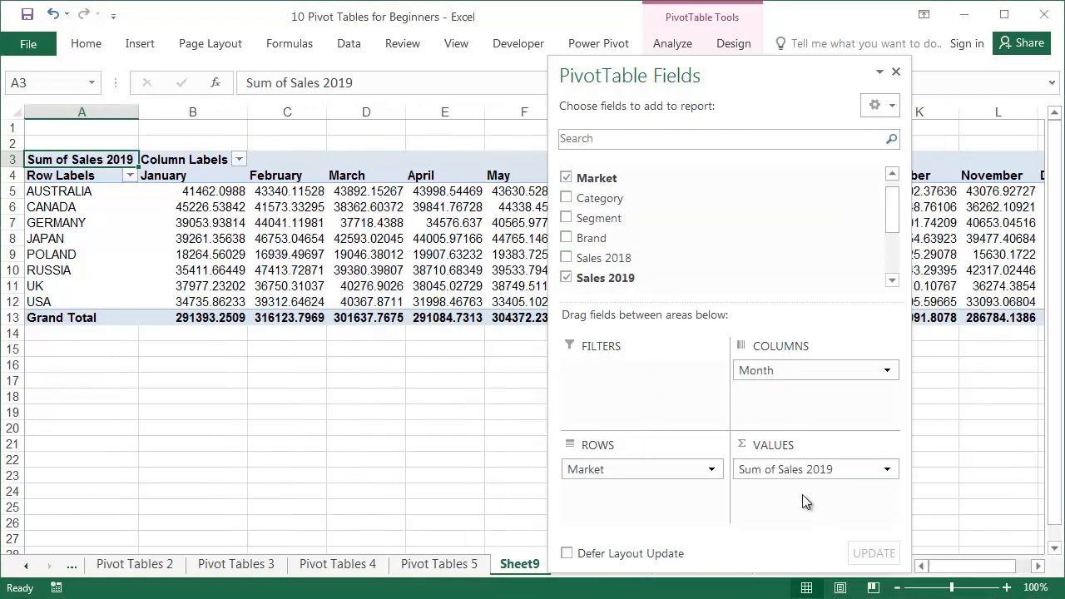
Format the Sum of Sales 2019 values as numbers with 0 decimal places and a thousands separator
right_click(223, 210)
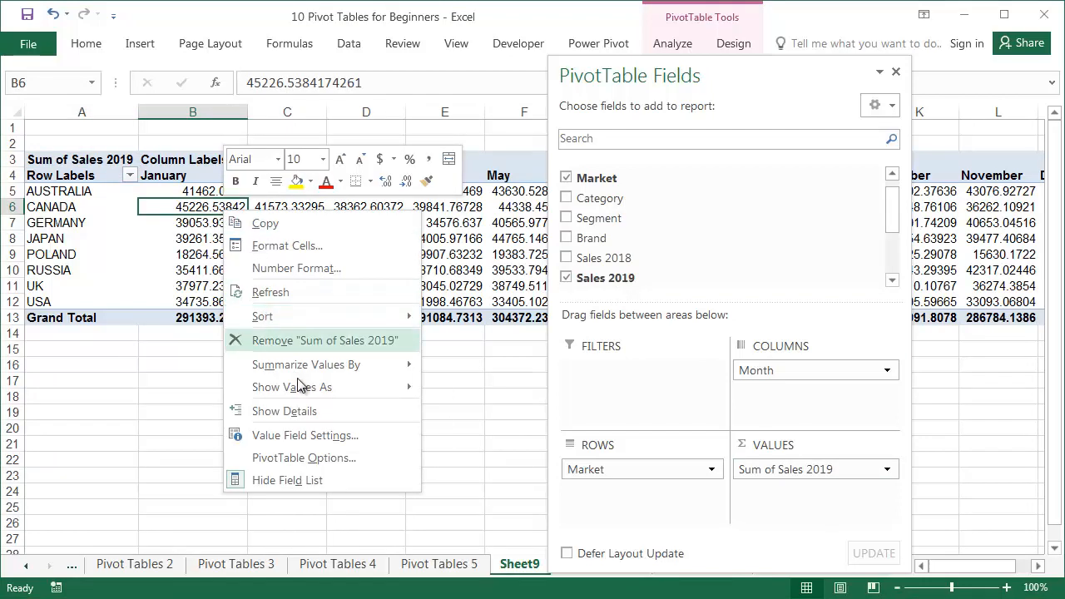
click(288, 435)
click(200, 553)
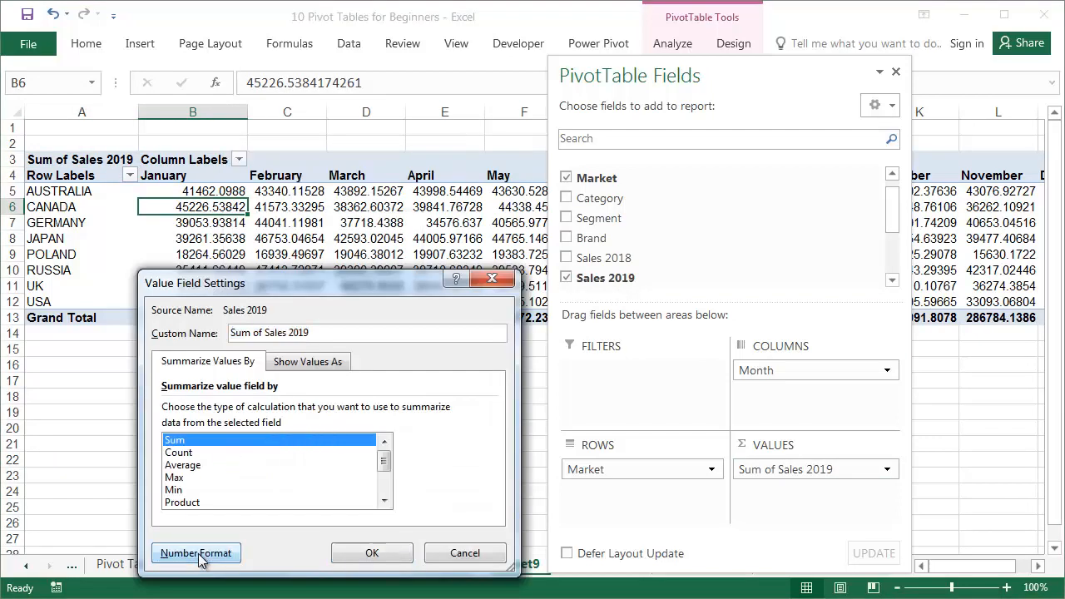
click(321, 174)
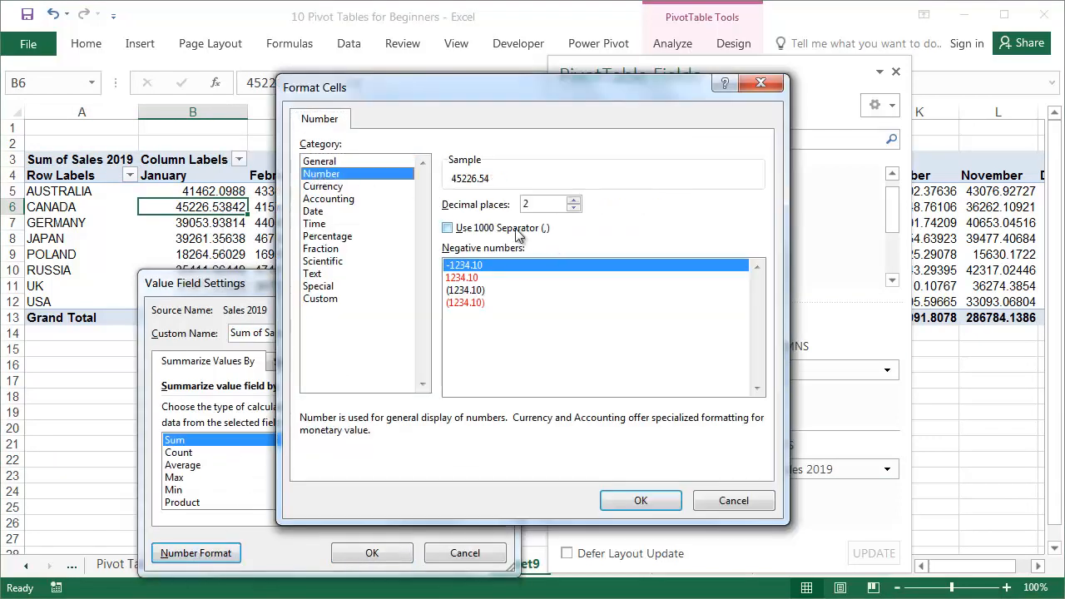
click(448, 228)
click(574, 208)
click(573, 208)
click(640, 501)
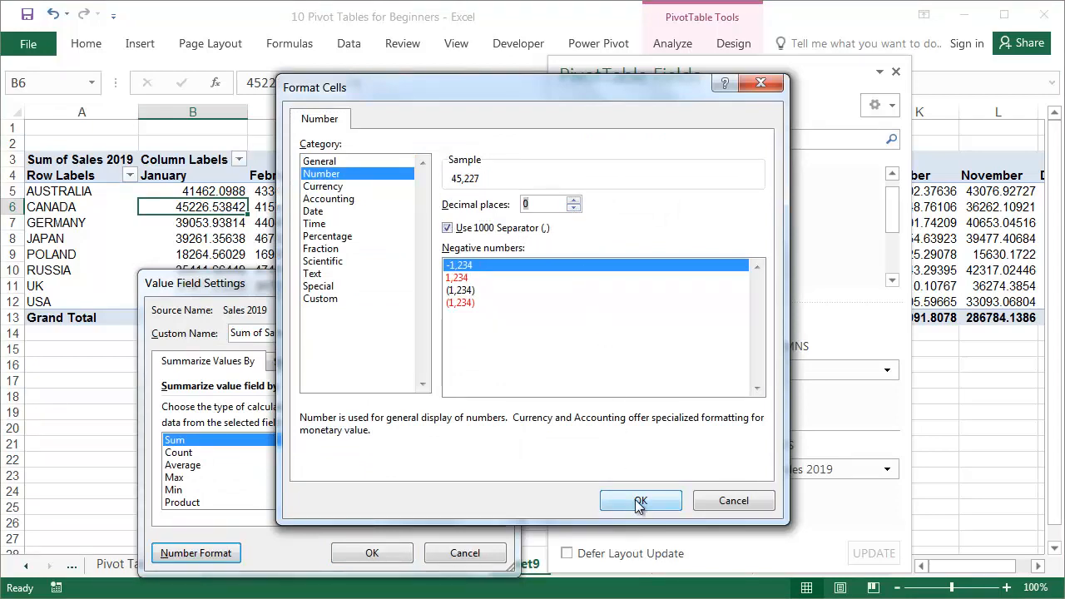
click(402, 558)
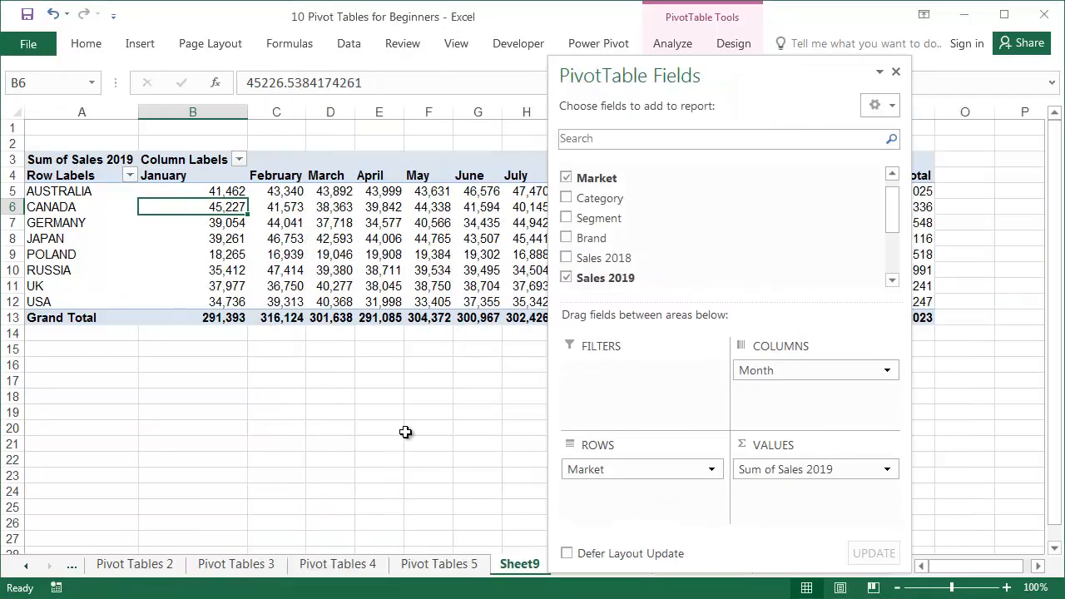
Hide the PivotTable field list and narrow column B to match the other month columns
click(897, 73)
drag(896, 112, 198, 117)
click(408, 379)
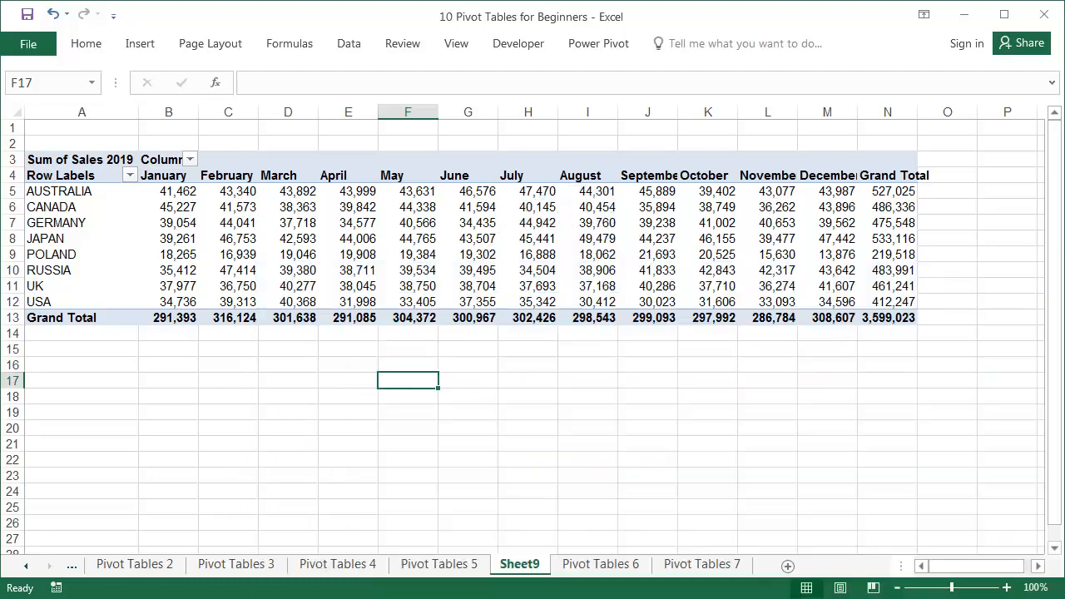
Swap the PivotTable layout to put Month in rows and Market in columns, and narrow column B to fit the AUSTRALIA heading
click(528, 253)
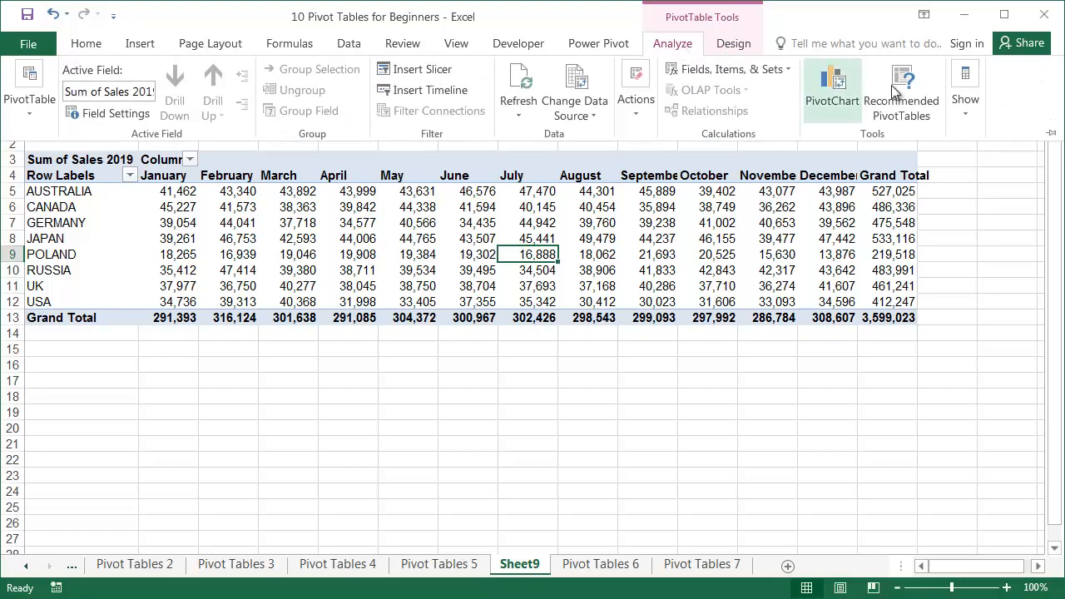
click(965, 96)
click(952, 163)
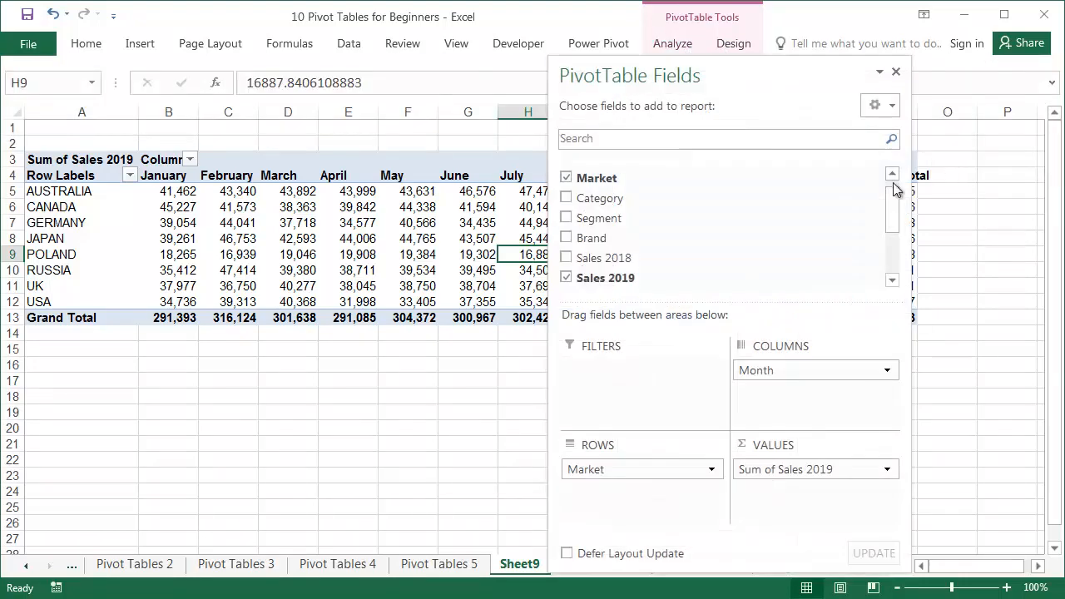
drag(790, 373, 659, 500)
drag(704, 471, 828, 384)
click(896, 73)
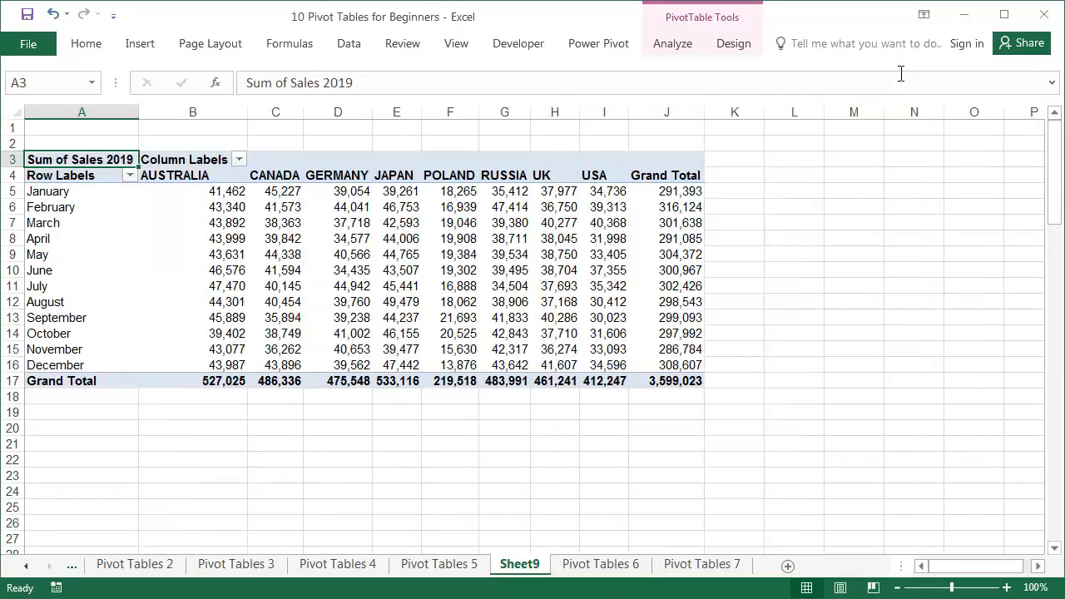
drag(247, 112, 216, 111)
click(784, 283)
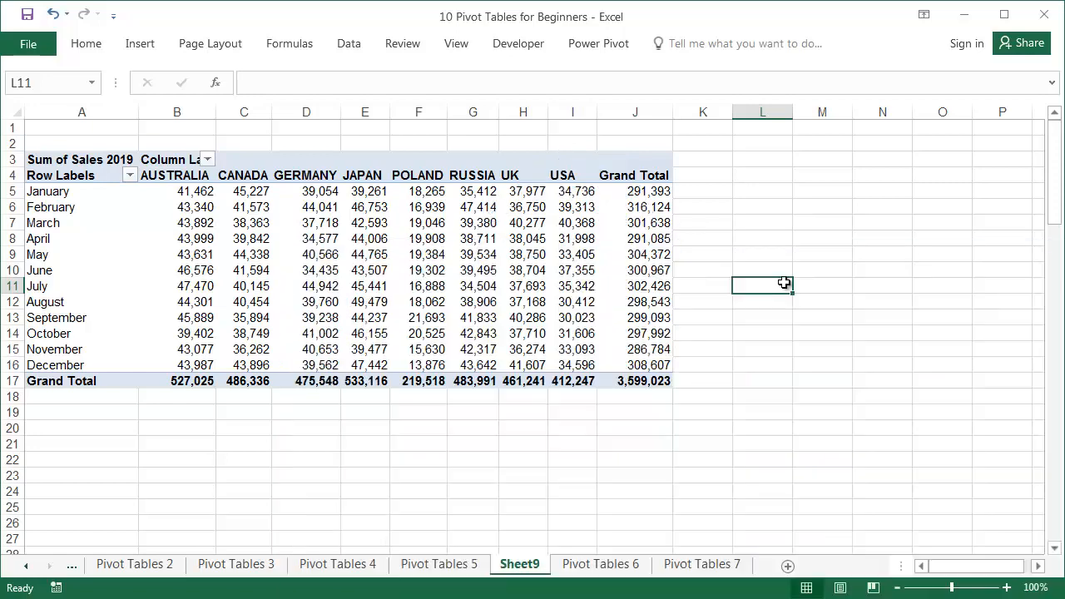
Bring back the PivotTable field list and move Market from the columns to the report filter
click(409, 275)
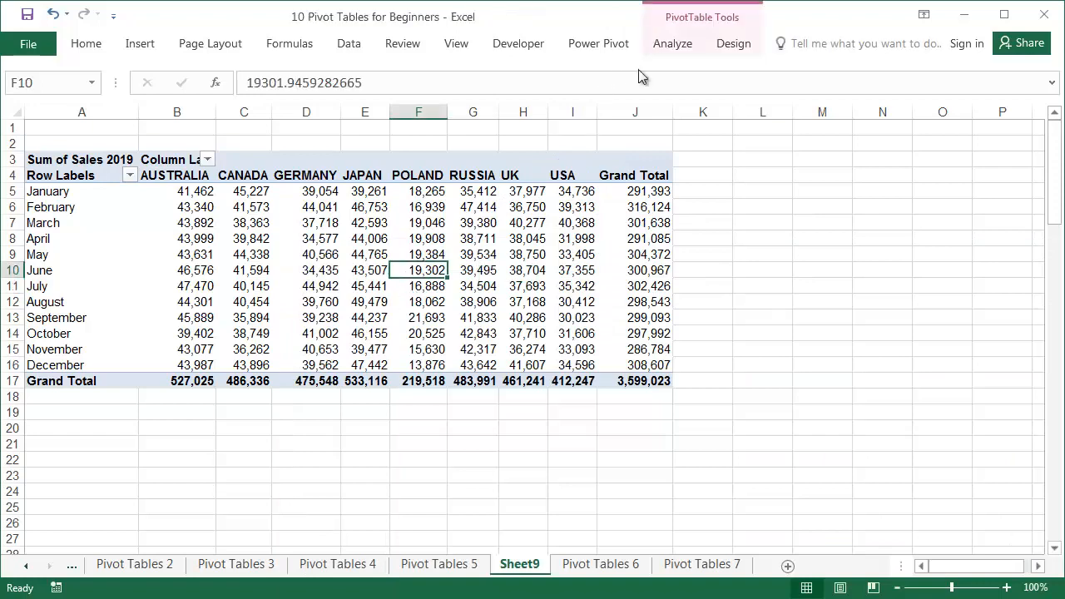
click(672, 43)
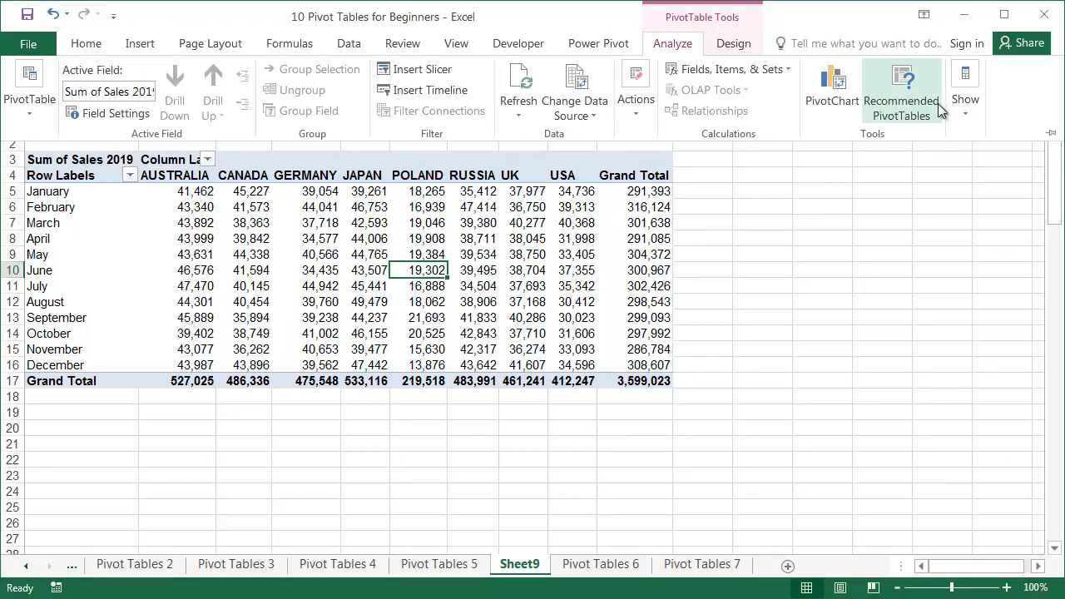
click(966, 106)
click(959, 162)
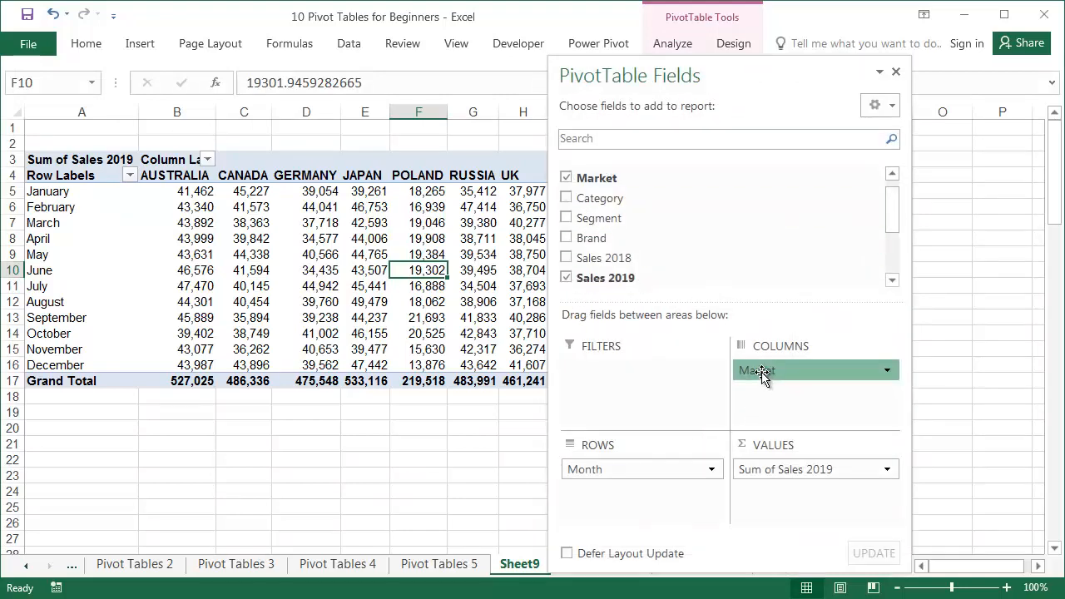
drag(765, 369, 624, 367)
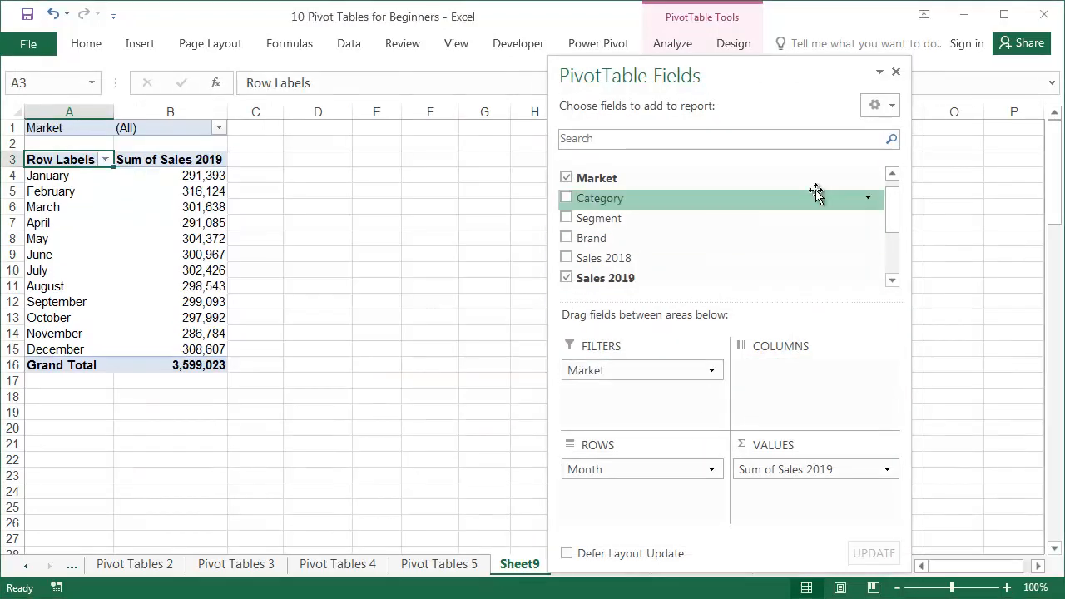
Add Sales 2018, Units 2018 and Units 2019 to the PivotTable's value fields alongside Sales 2019
drag(824, 258, 796, 470)
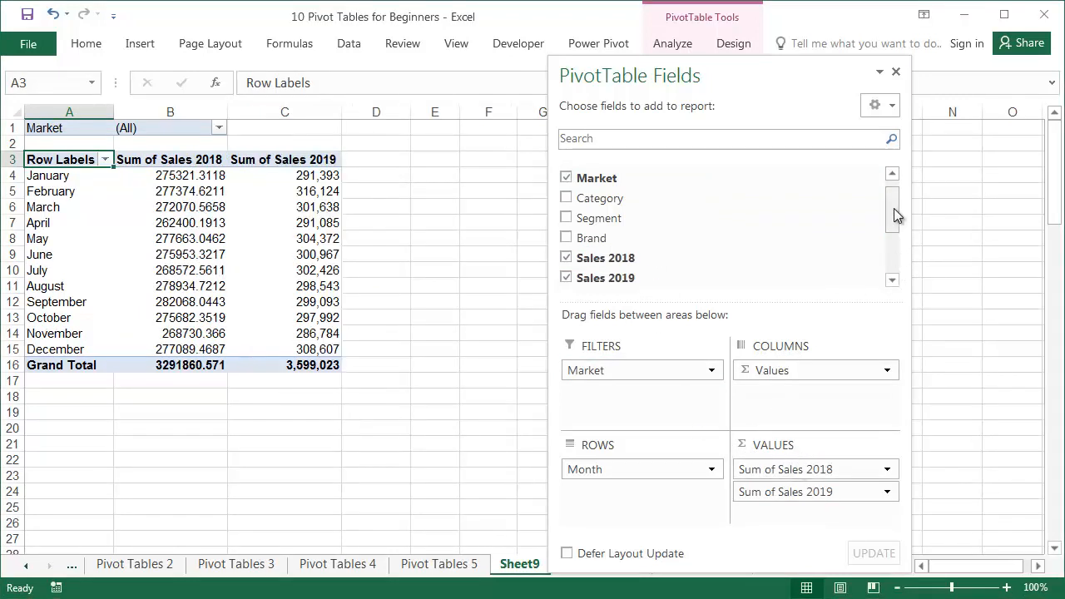
drag(894, 215, 894, 237)
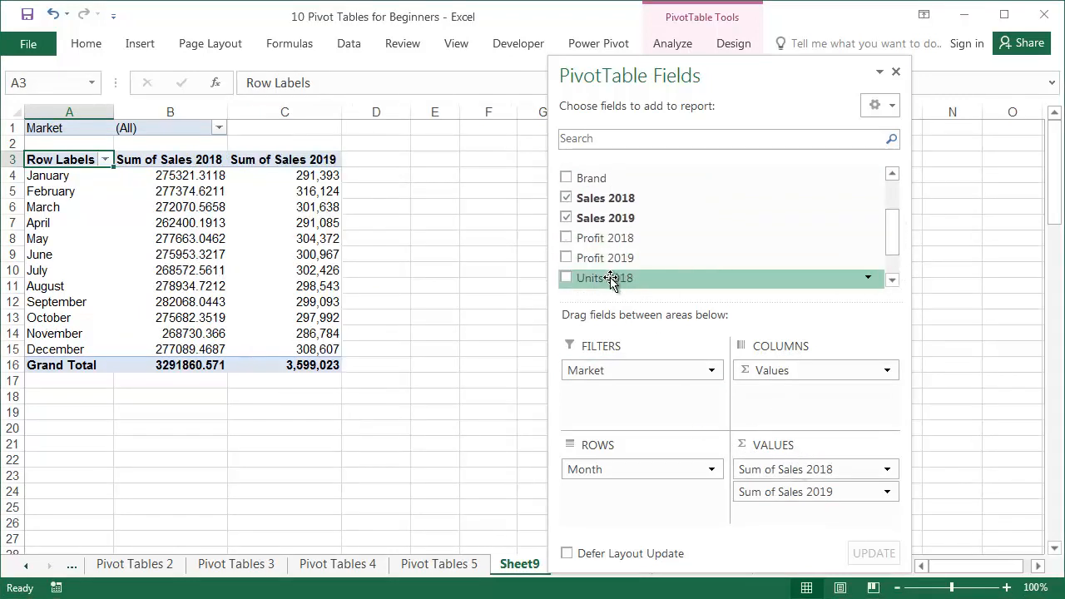
drag(611, 281, 804, 509)
scroll(891, 254, down, 1)
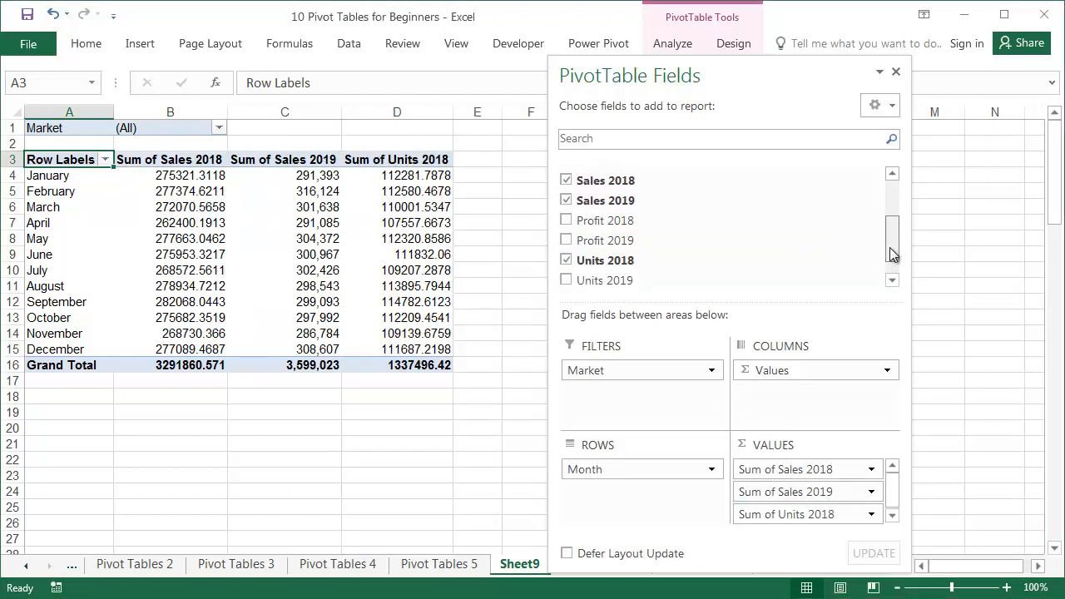
scroll(891, 254, down, 1)
drag(690, 258, 790, 502)
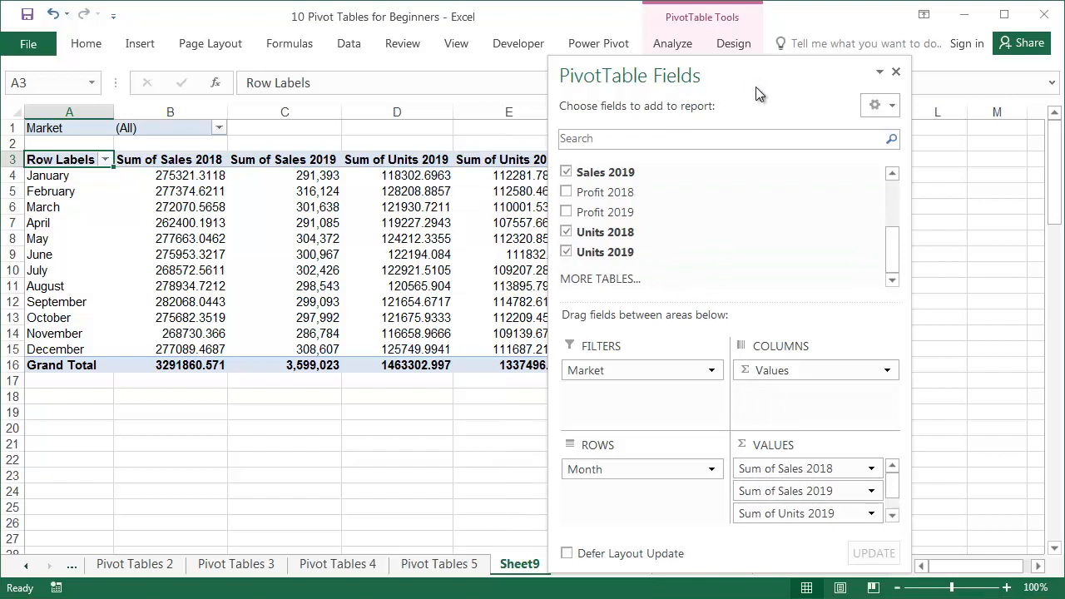
Reorder the PivotTable's value fields as Sales 2018, Sales 2019, Units 2018 and Units 2019
drag(741, 75, 815, 75)
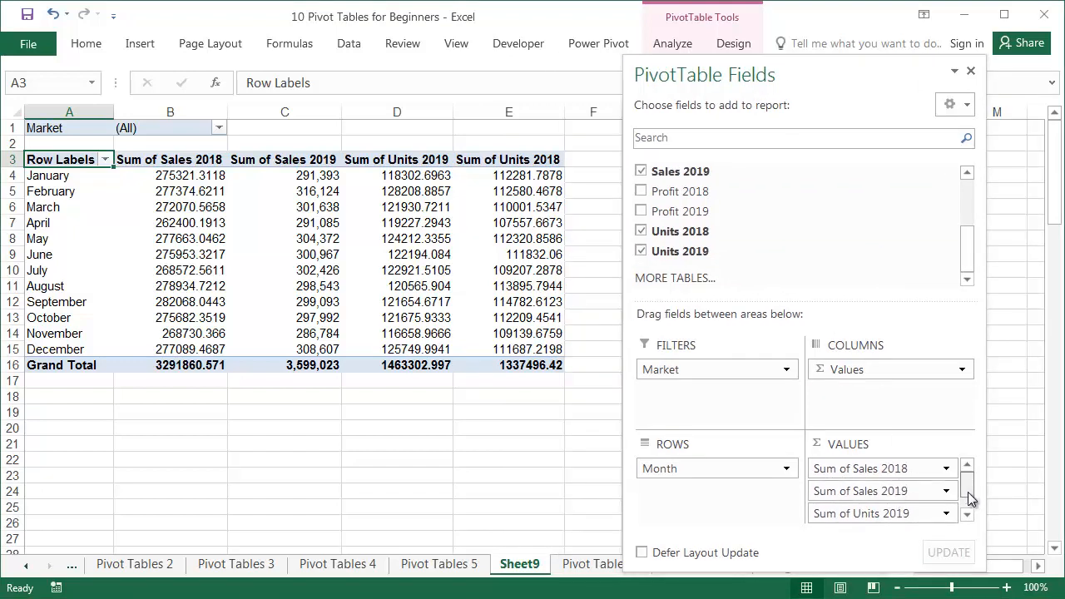
mouse_move(968, 492)
mouse_down()
mouse_move(904, 492)
mouse_move(970, 508)
mouse_up()
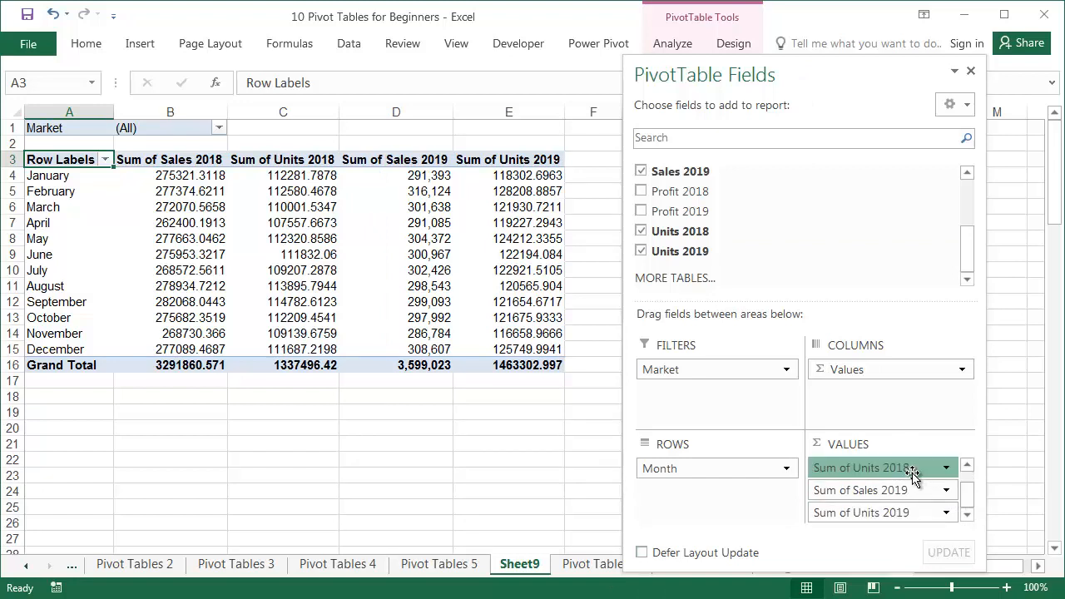
drag(941, 468, 915, 498)
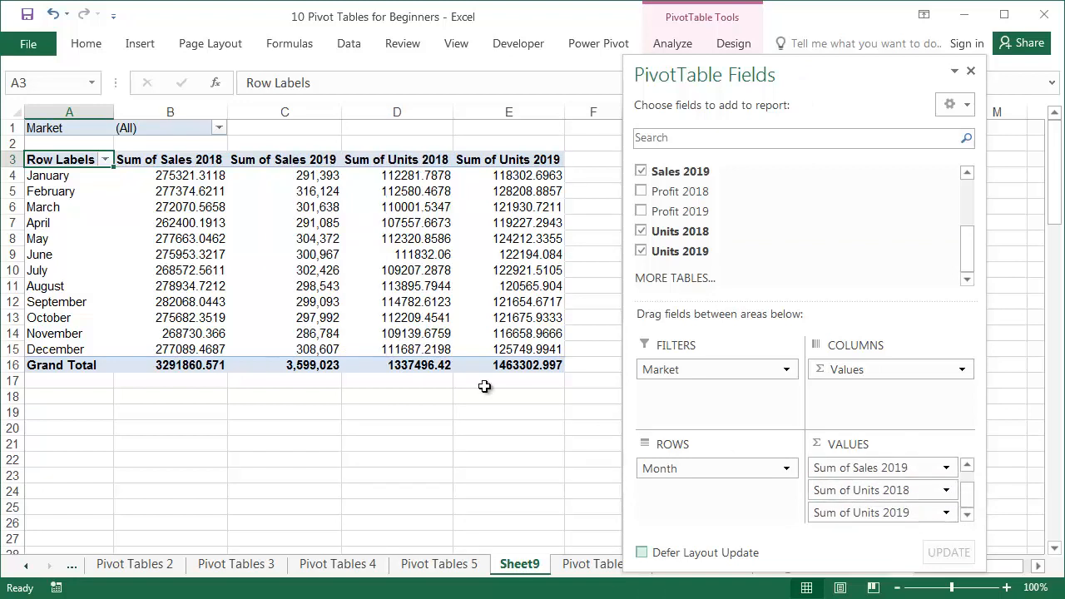
Format the Sum of Sales 2018 values as numbers with 0 decimal places and a thousands separator
double_click(180, 159)
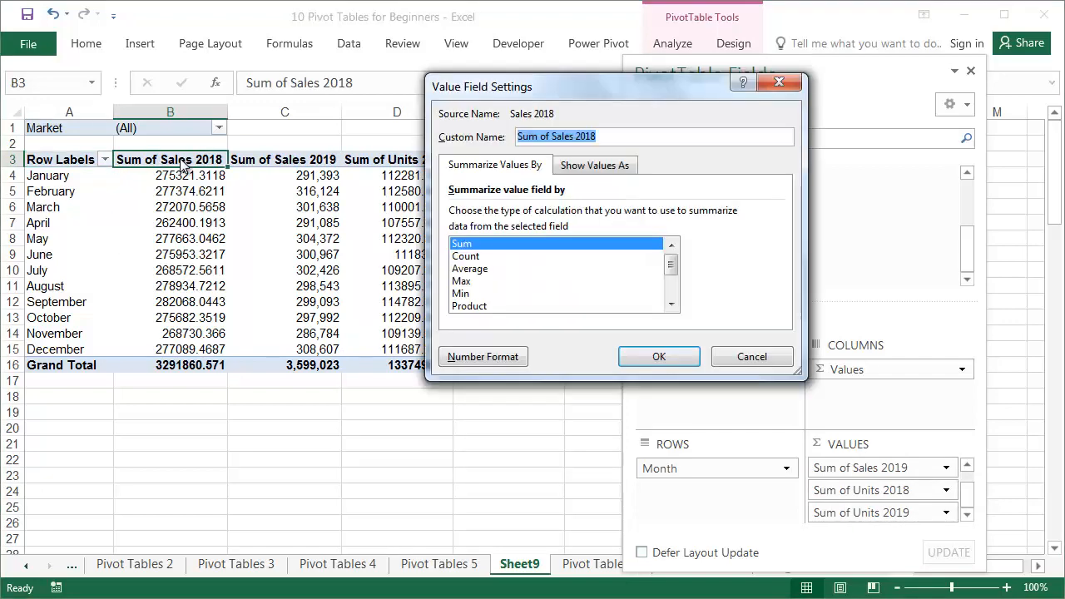
click(488, 356)
click(438, 100)
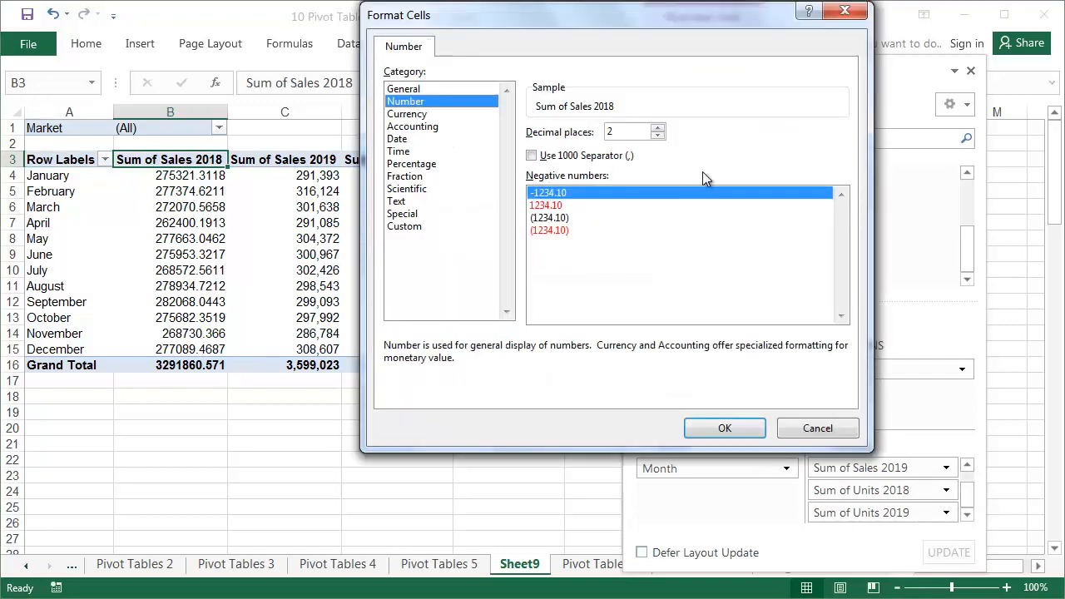
click(658, 137)
click(658, 137)
click(616, 155)
click(709, 428)
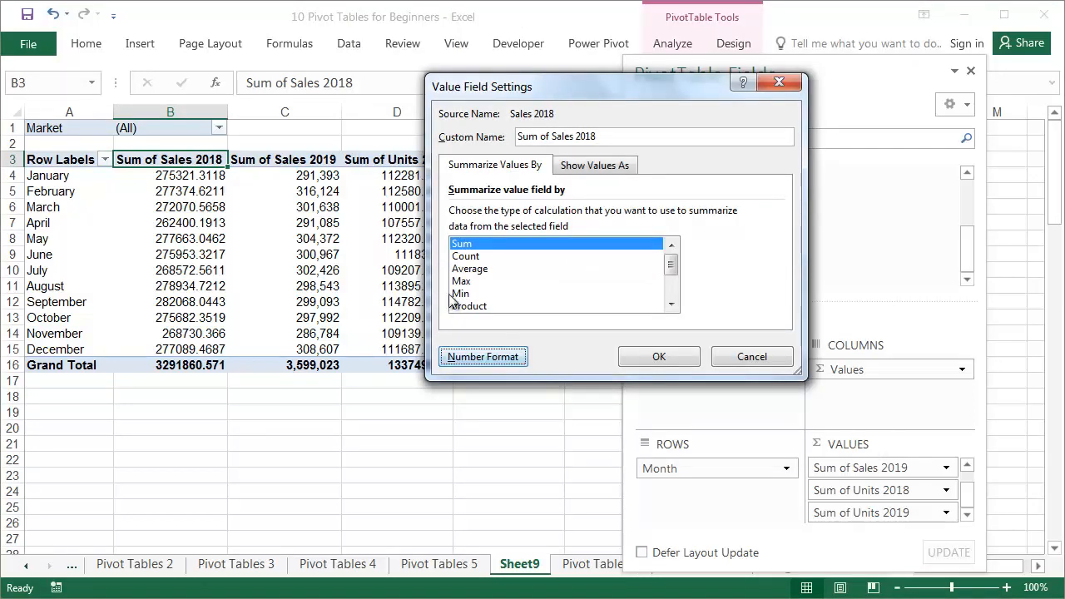
click(652, 359)
Format the Sum of Units 2018 values as numbers with 0 decimal places and a thousands separator
double_click(384, 160)
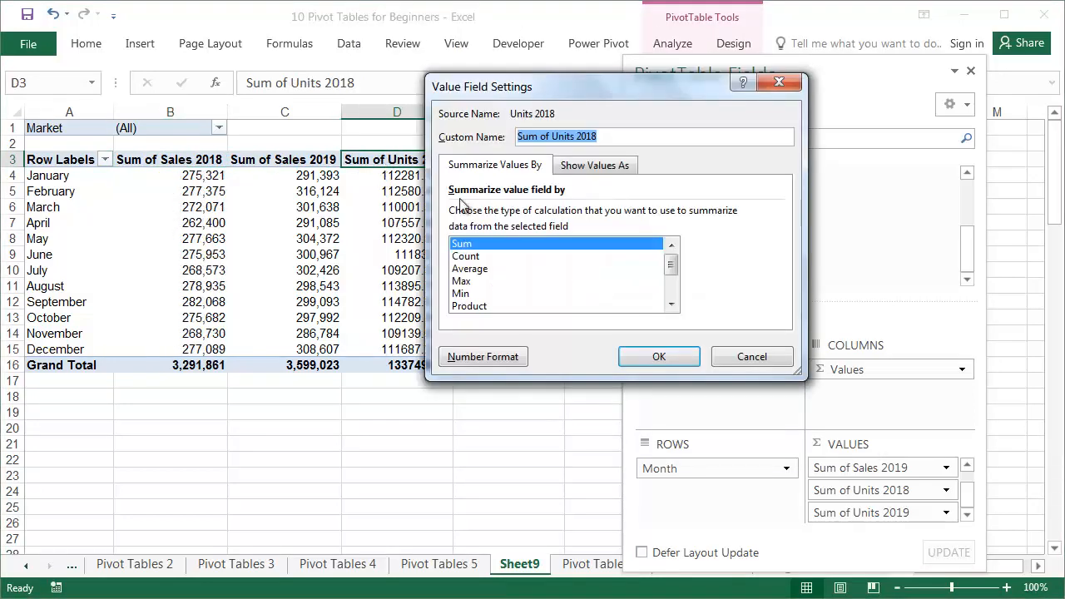
click(486, 356)
click(414, 102)
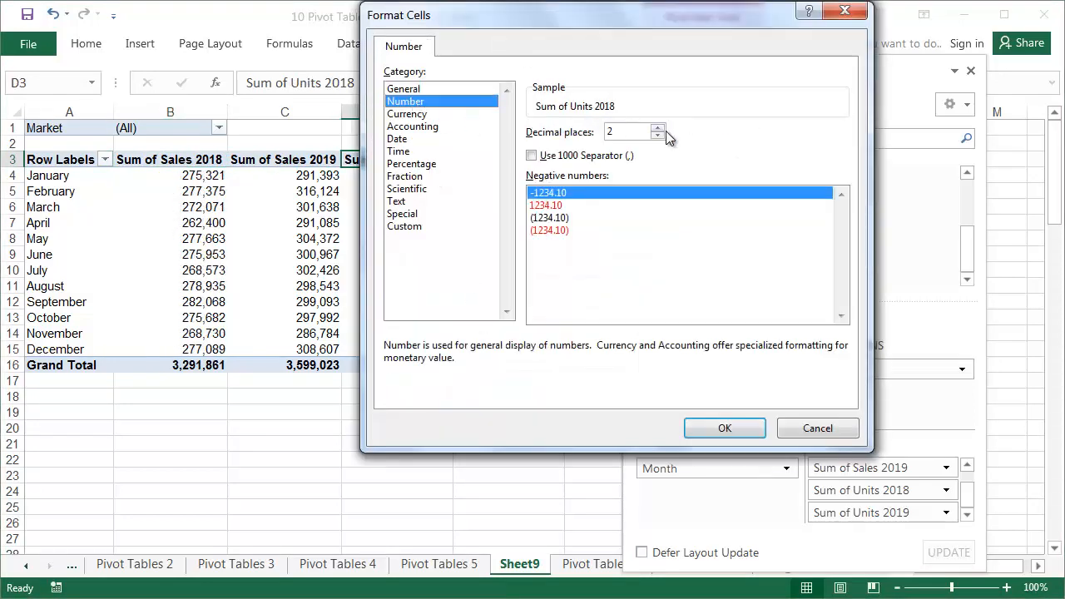
click(659, 135)
click(659, 135)
click(616, 156)
click(744, 428)
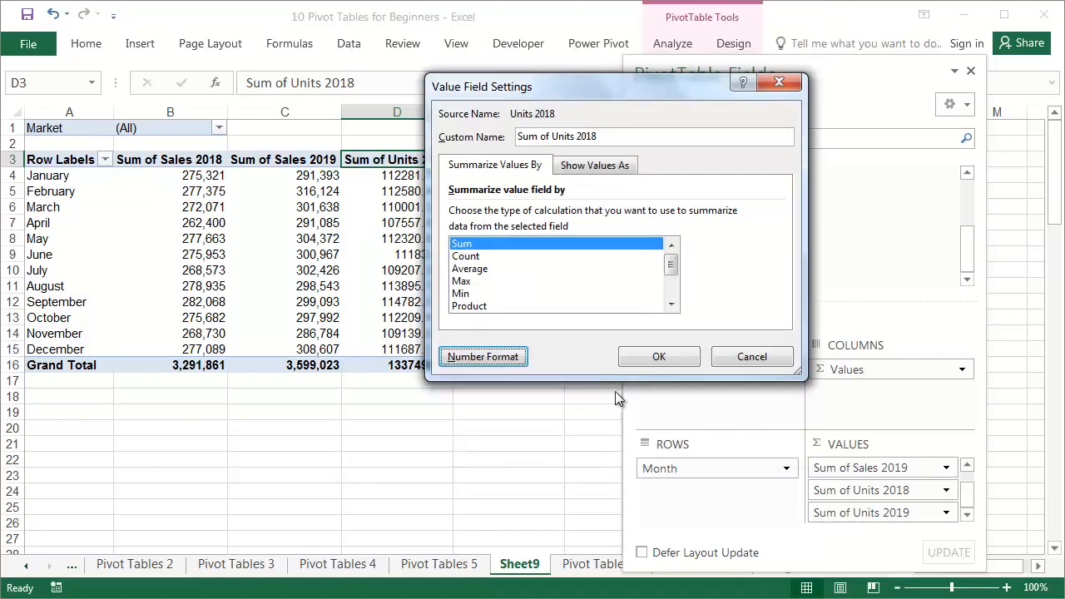
click(649, 359)
Format the Sum of Units 2019 values as numbers with 0 decimal places and a thousands separator
double_click(524, 159)
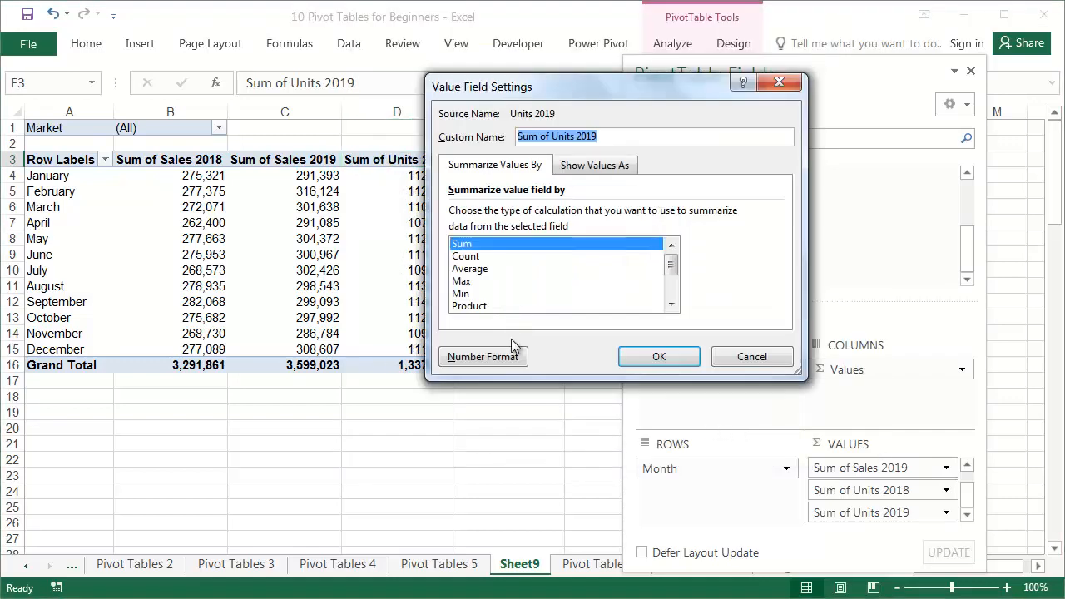
click(509, 356)
click(408, 102)
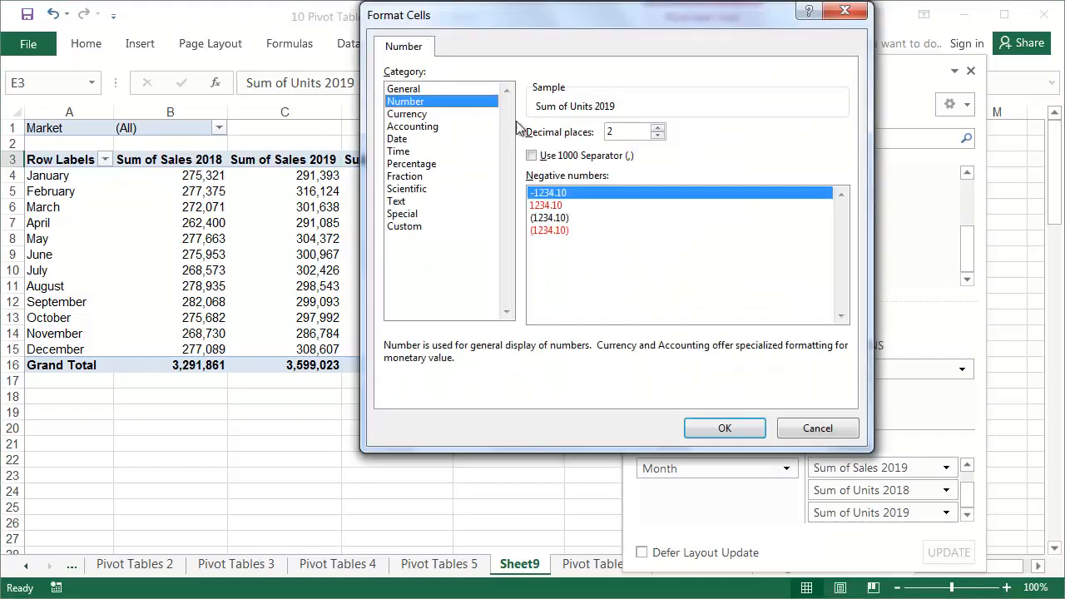
click(657, 135)
click(658, 136)
click(625, 157)
click(718, 428)
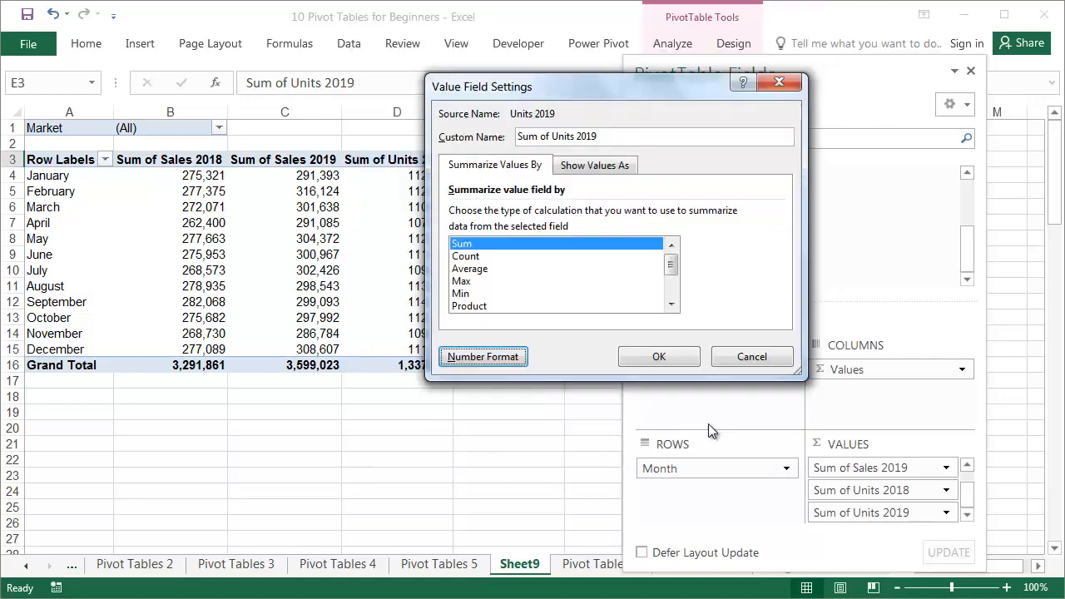
click(670, 364)
click(592, 396)
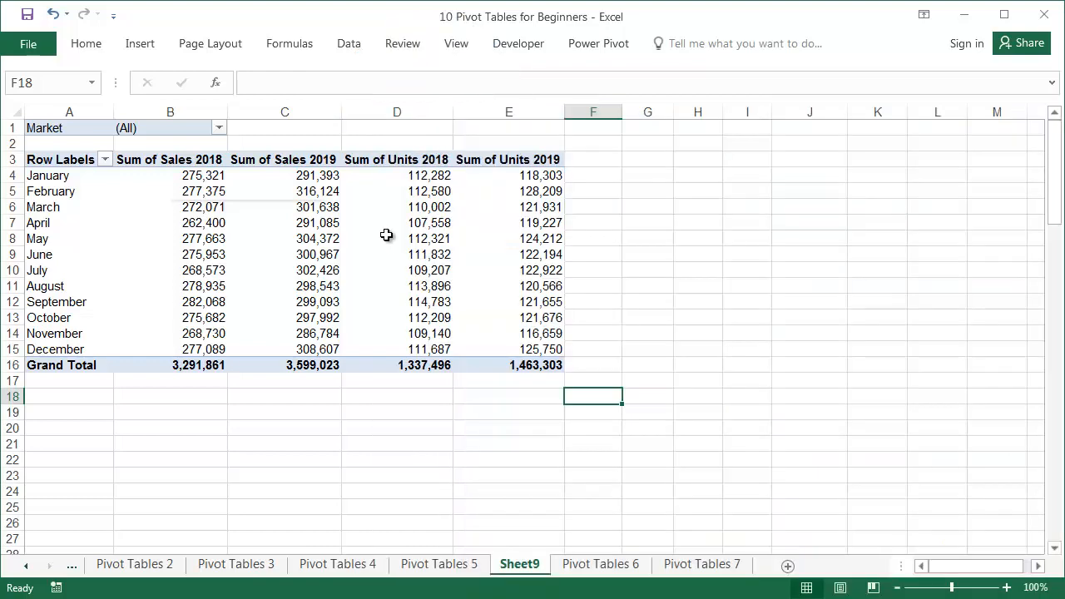
Move Month from the PivotTable rows to the report filter, add Category with Segment beneath it as row fields, and close the field list
click(387, 233)
click(844, 374)
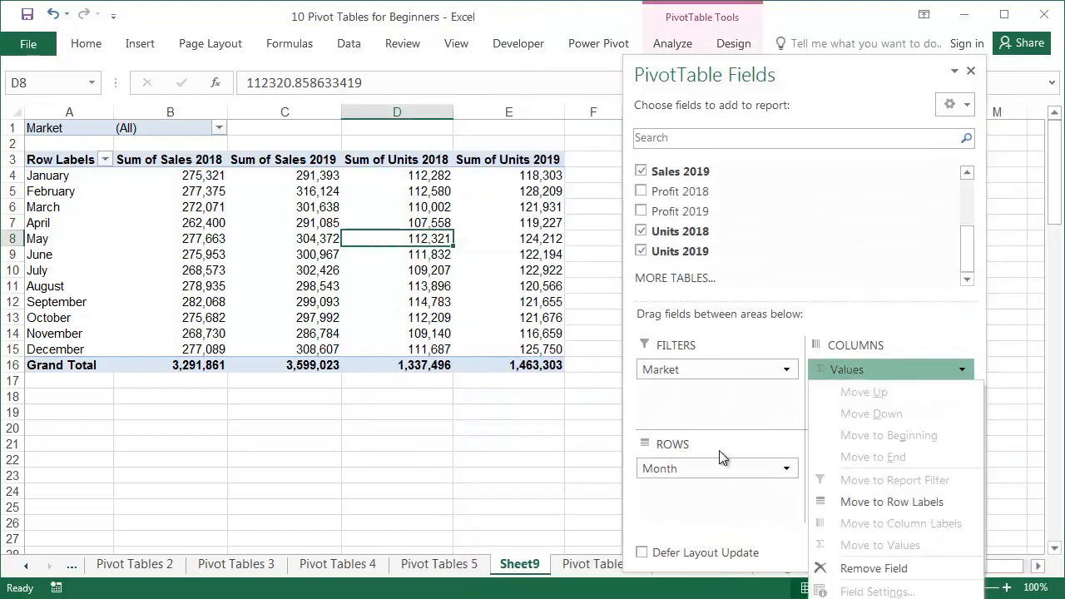
drag(714, 469, 719, 415)
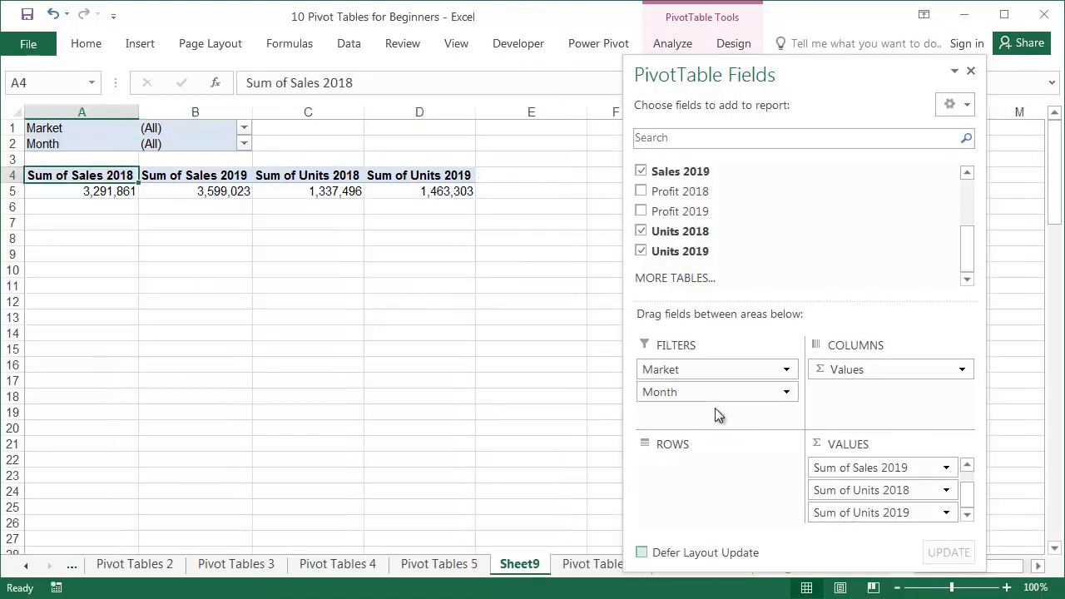
drag(970, 254, 961, 205)
drag(668, 212, 704, 463)
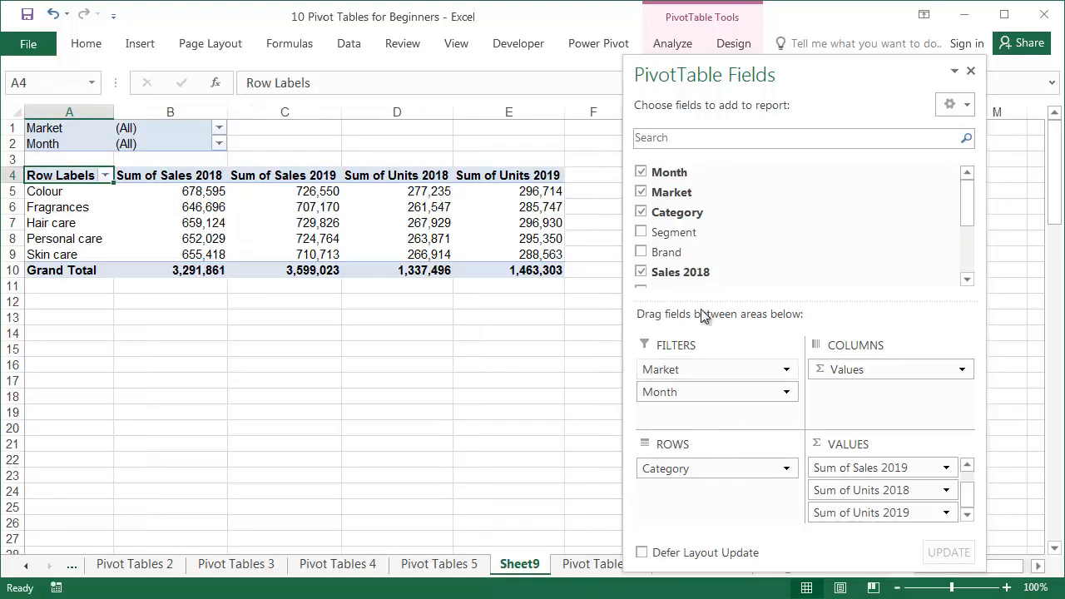
drag(690, 231, 719, 486)
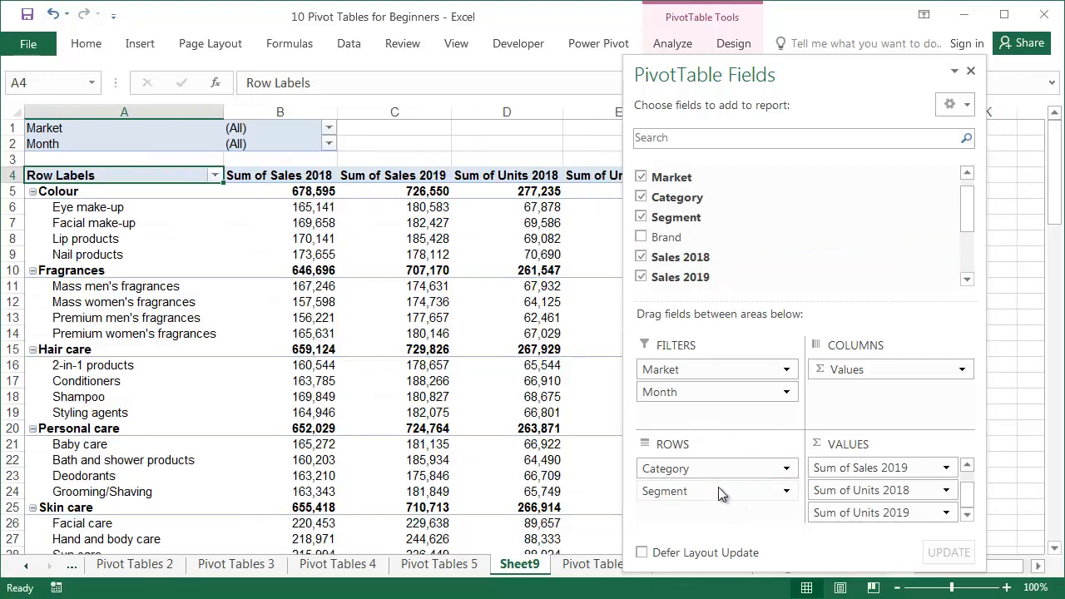
click(971, 75)
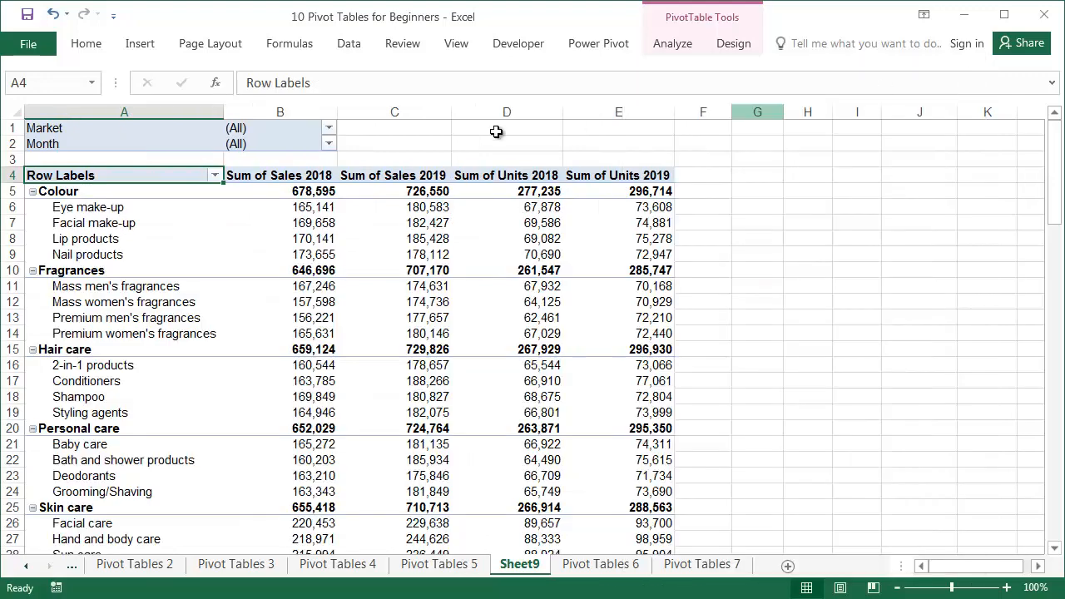
Filter the PivotTable's Market field to UK
click(329, 128)
click(139, 278)
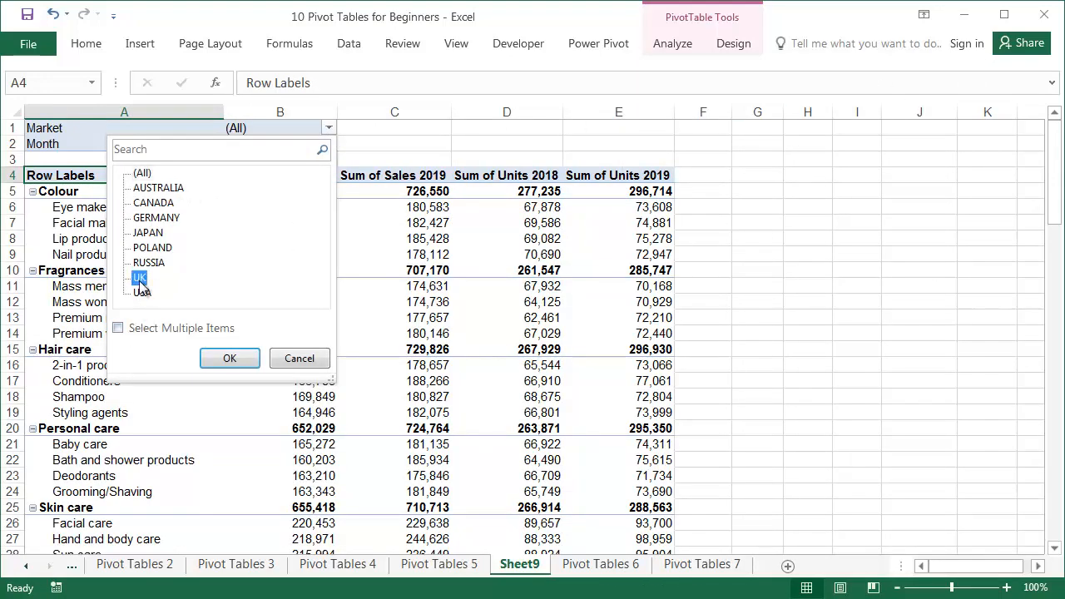
click(227, 358)
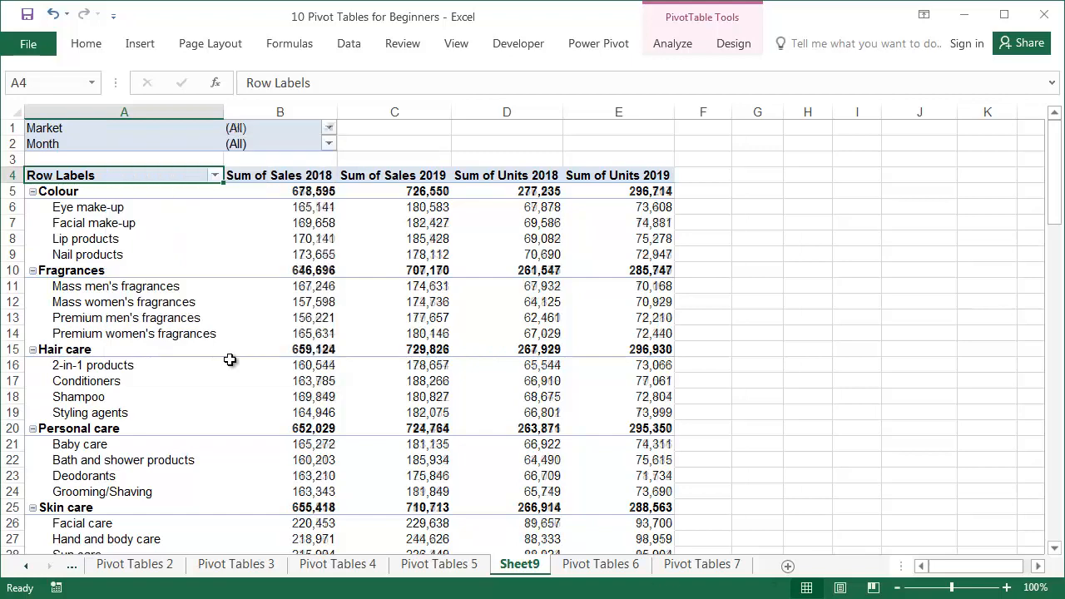
click(796, 302)
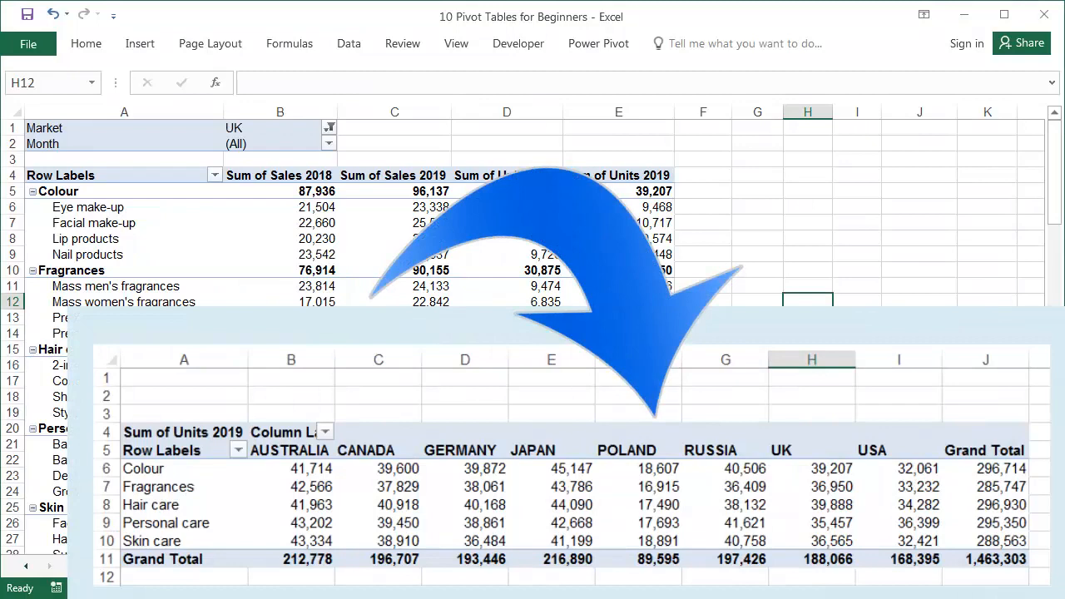
Bring back the PivotTable field list and remove Sales 2018, Sales 2019 and Units 2018, keeping Units 2019 as the only value field
click(488, 267)
click(673, 47)
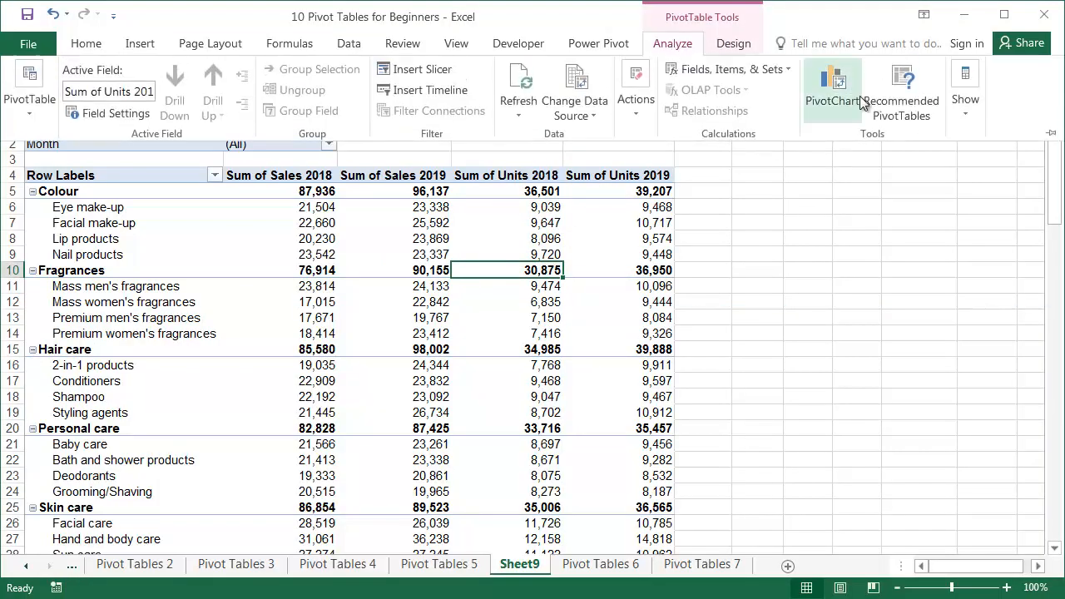
click(951, 122)
click(944, 160)
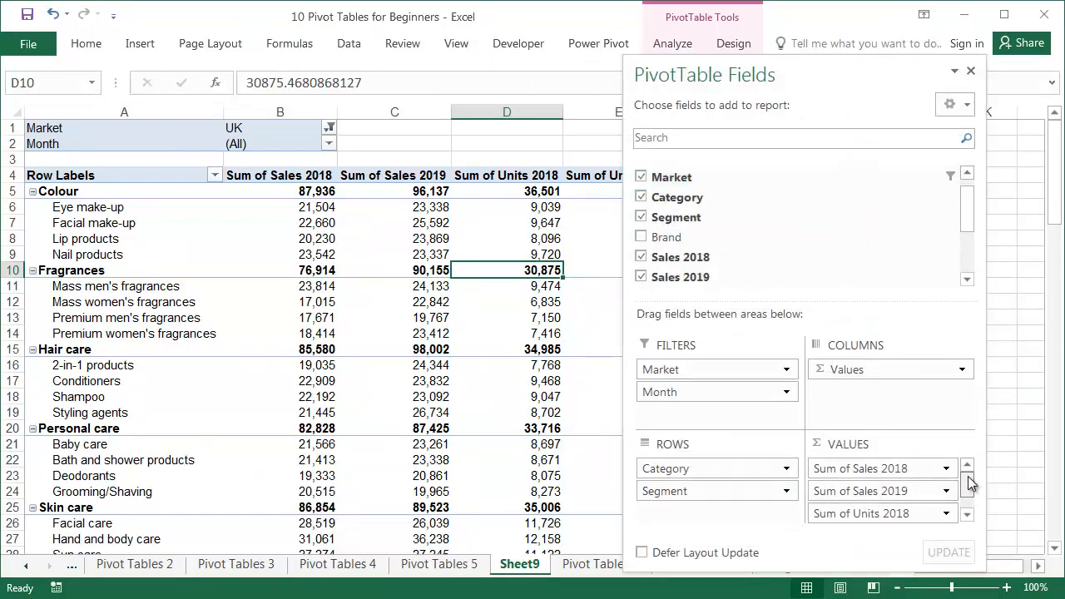
drag(899, 467, 874, 263)
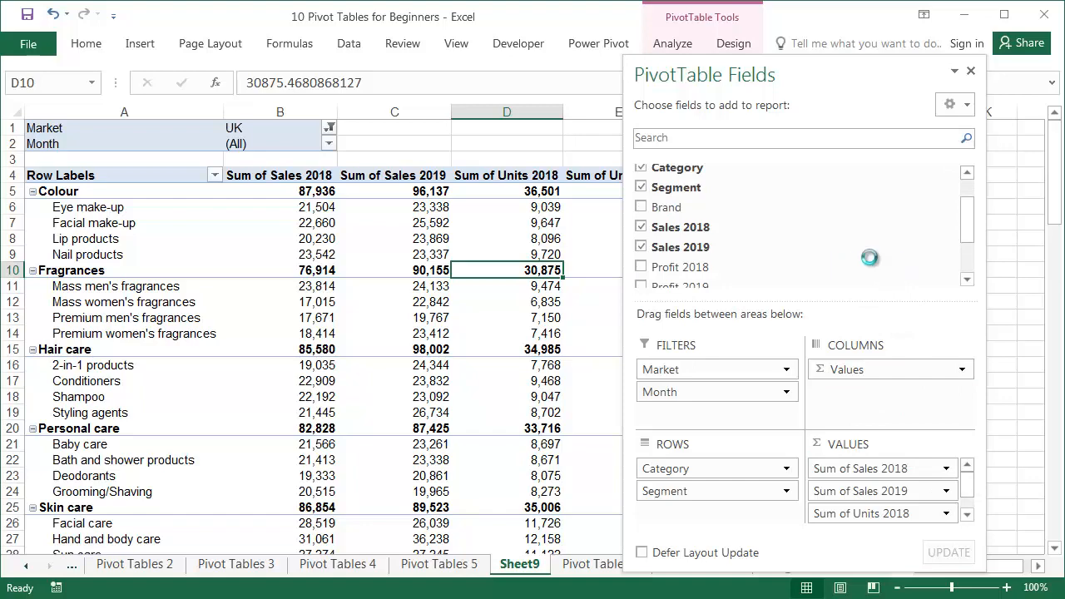
click(642, 248)
drag(968, 223, 968, 275)
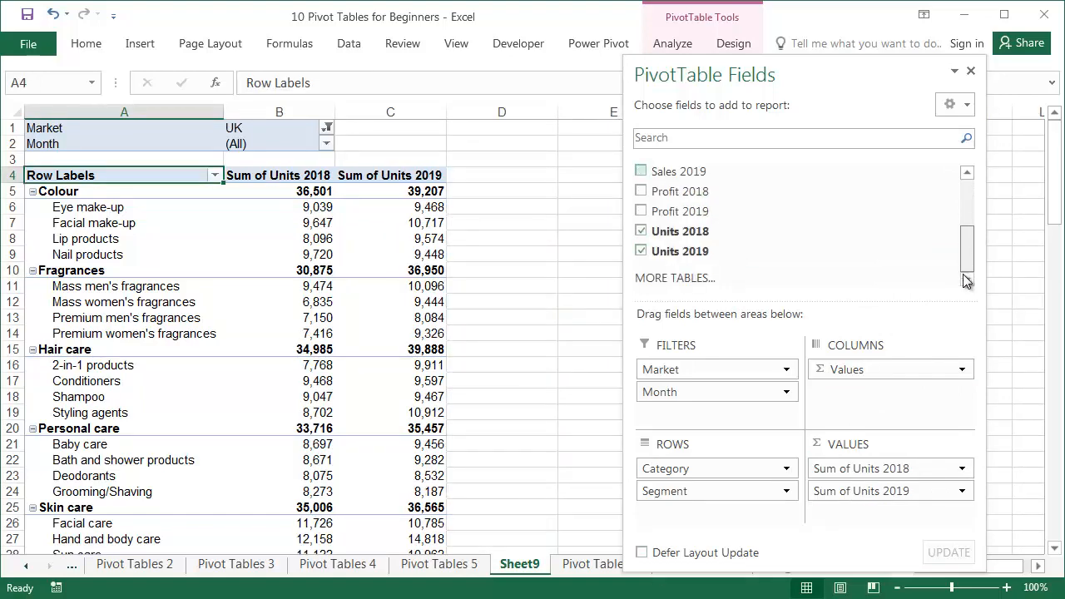
click(646, 233)
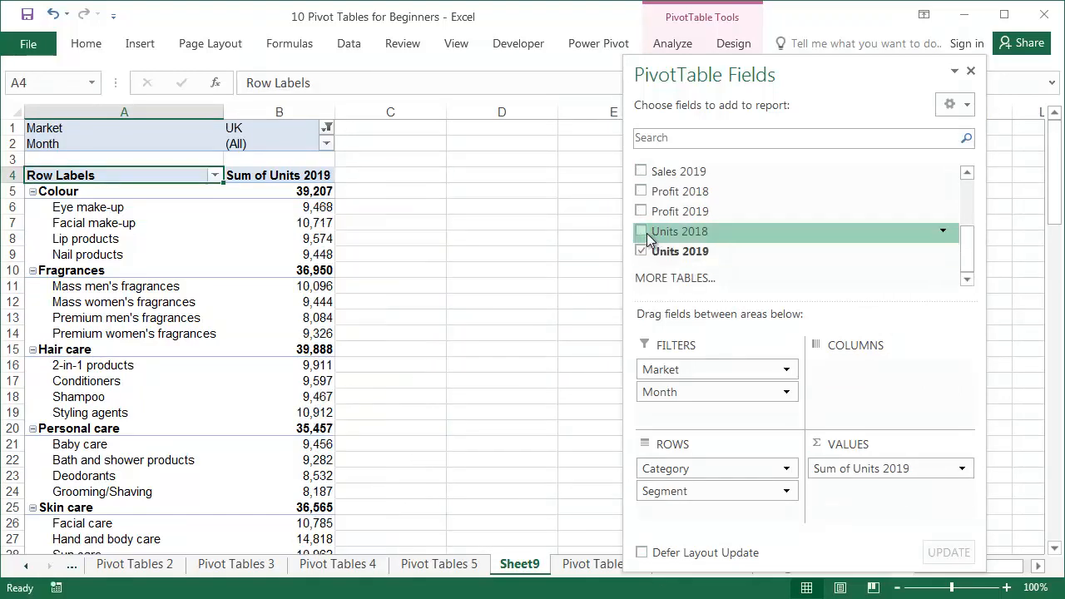
Remove Segment and Month from the PivotTable, move Market from the report filter to the columns, and close the field list
drag(966, 248, 930, 192)
click(643, 232)
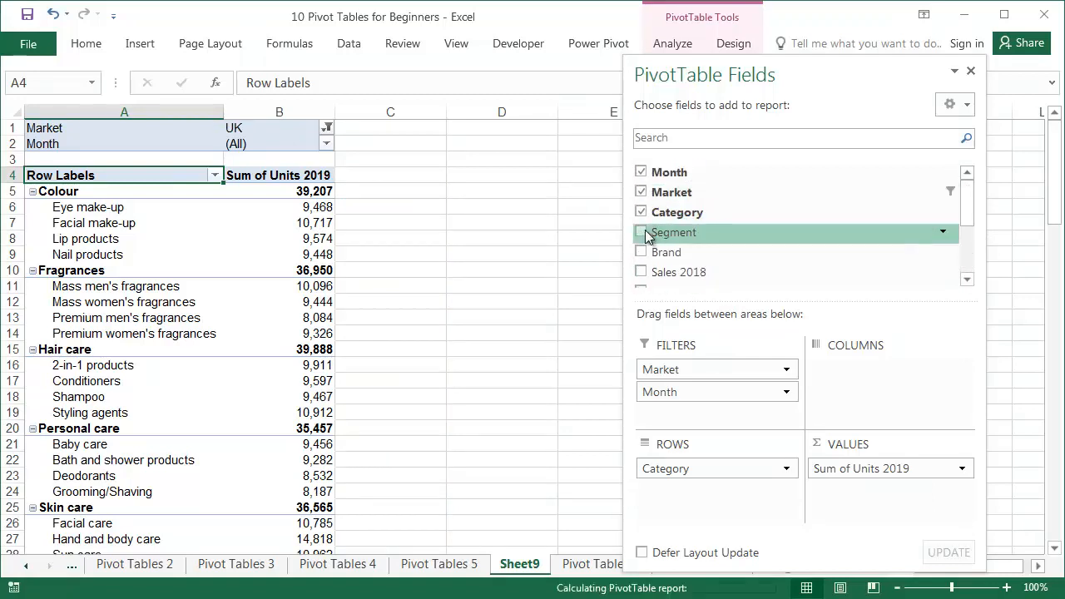
click(641, 172)
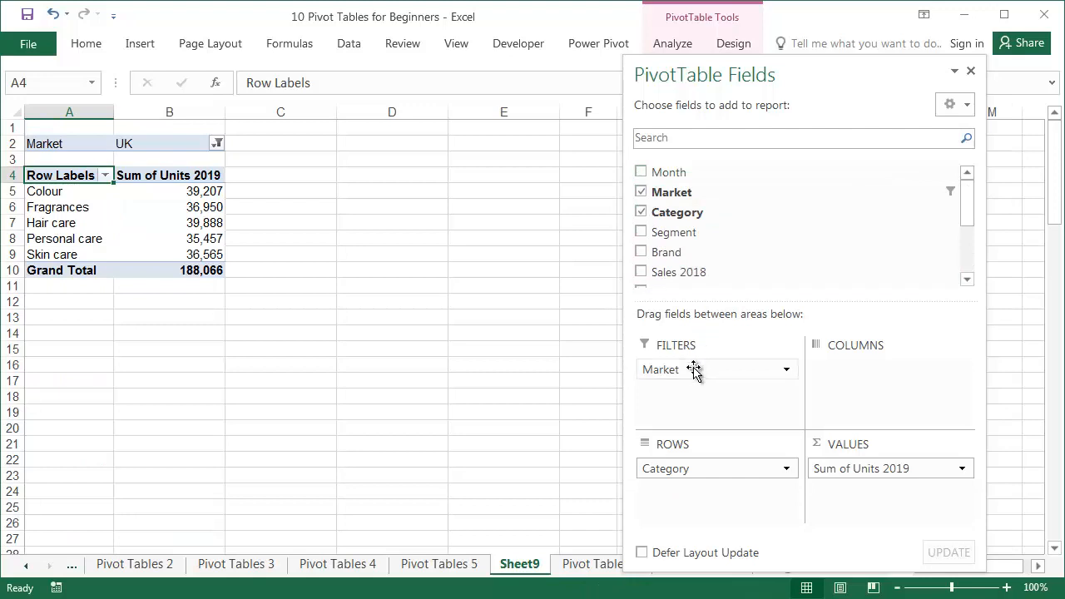
drag(692, 368, 923, 370)
click(970, 71)
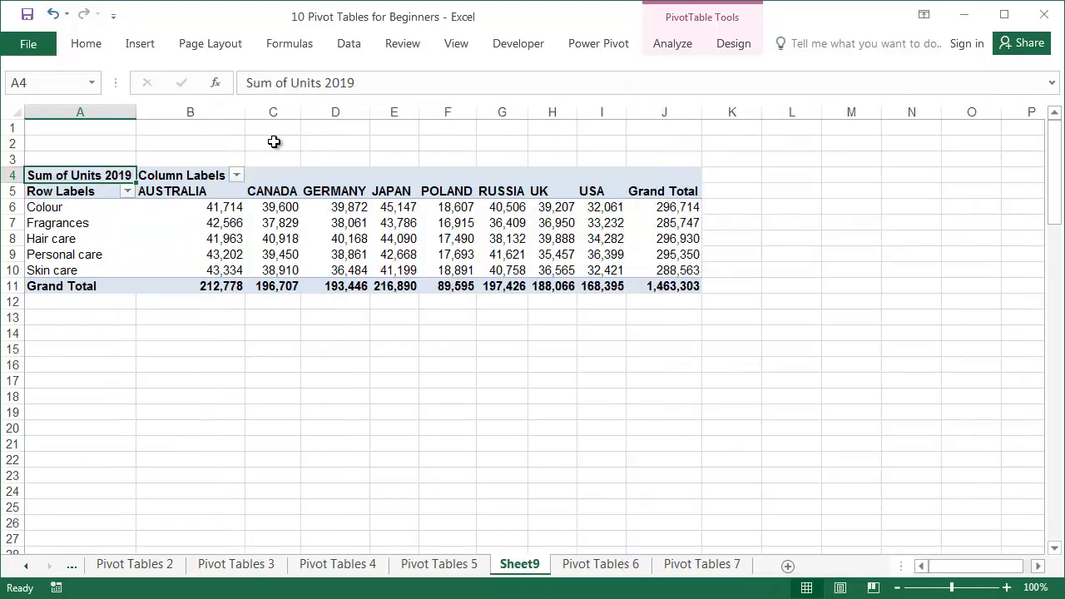
Narrow column B to fit the AUSTRALIA heading and give the PivotTable's market and Grand Total columns one equal width
drag(246, 112, 214, 133)
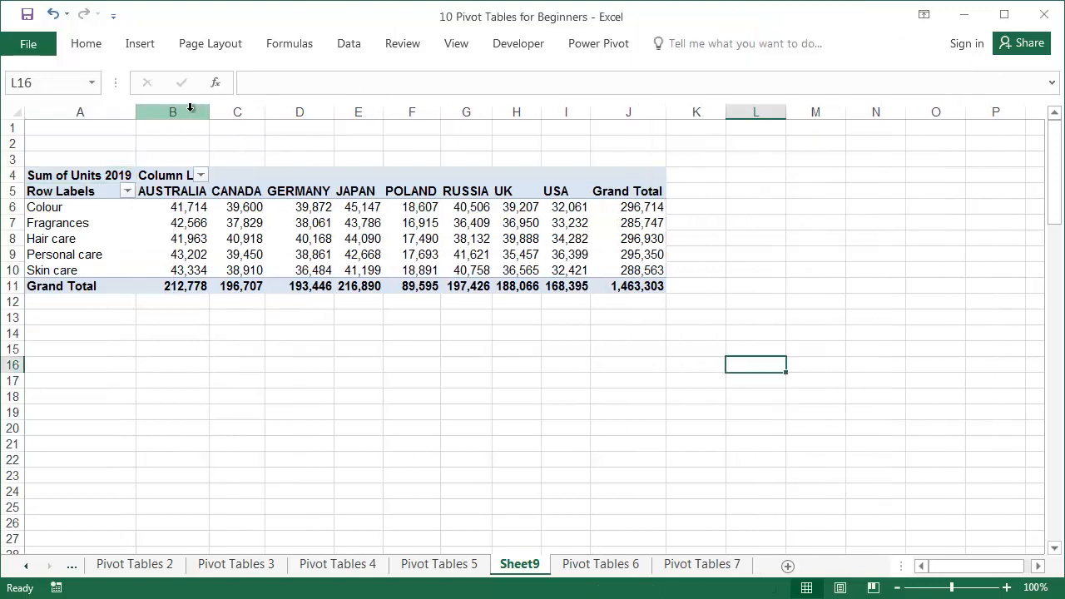
drag(189, 111, 604, 124)
drag(209, 111, 212, 111)
click(668, 373)
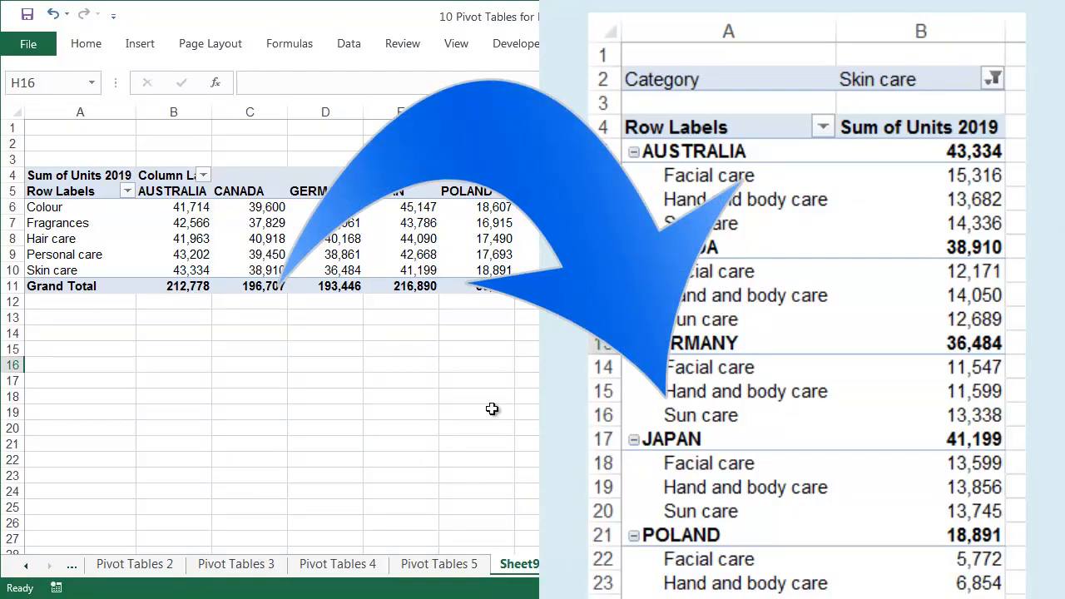
Bring back the field list, move Category to the report filter and Market to the rows, and add Segment beneath Market
click(483, 255)
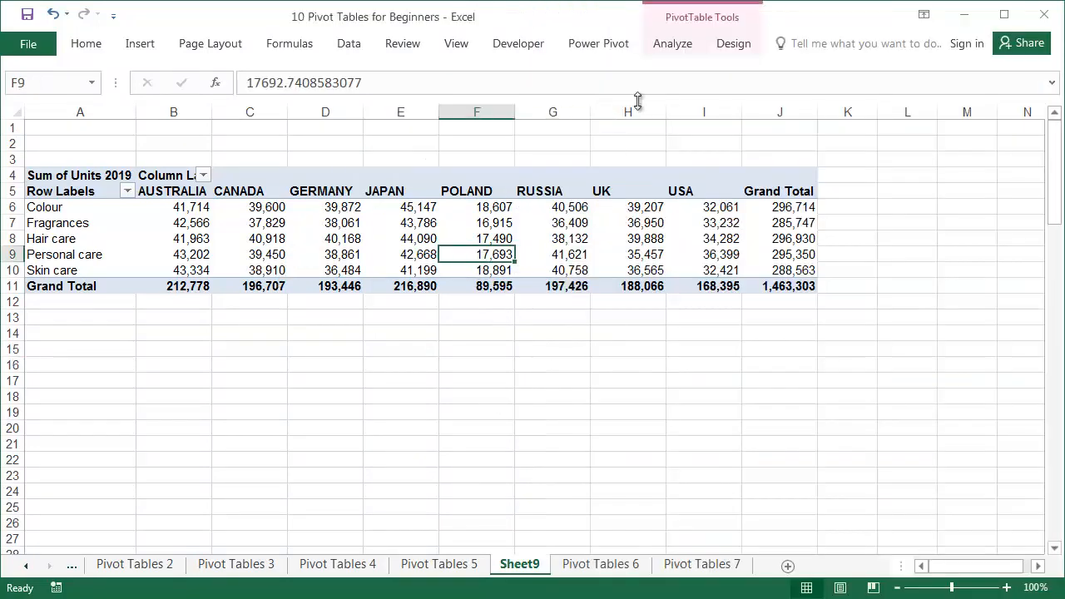
click(681, 53)
click(963, 105)
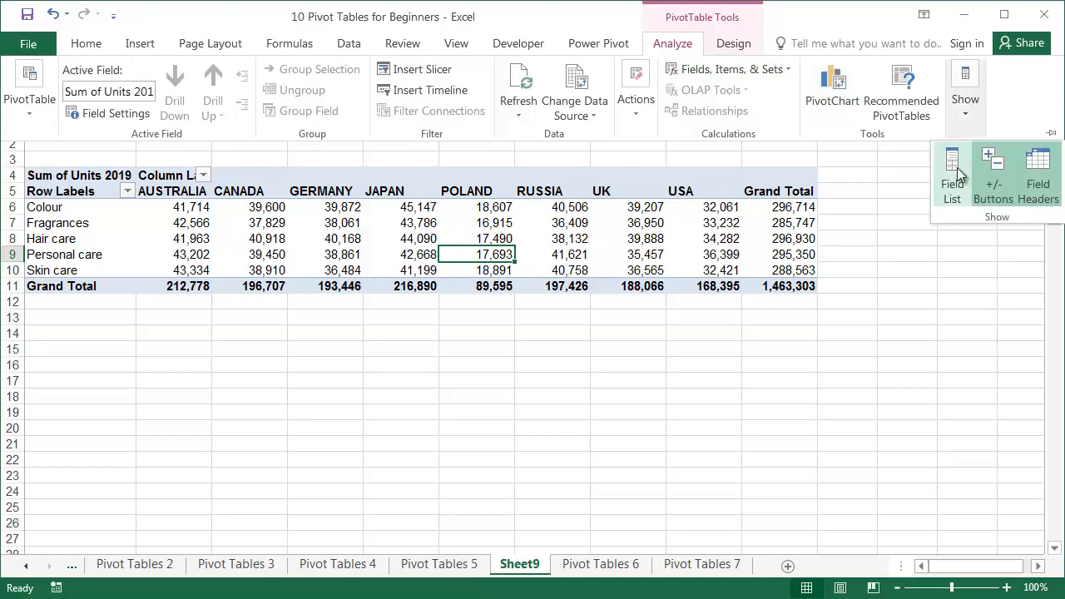
click(951, 183)
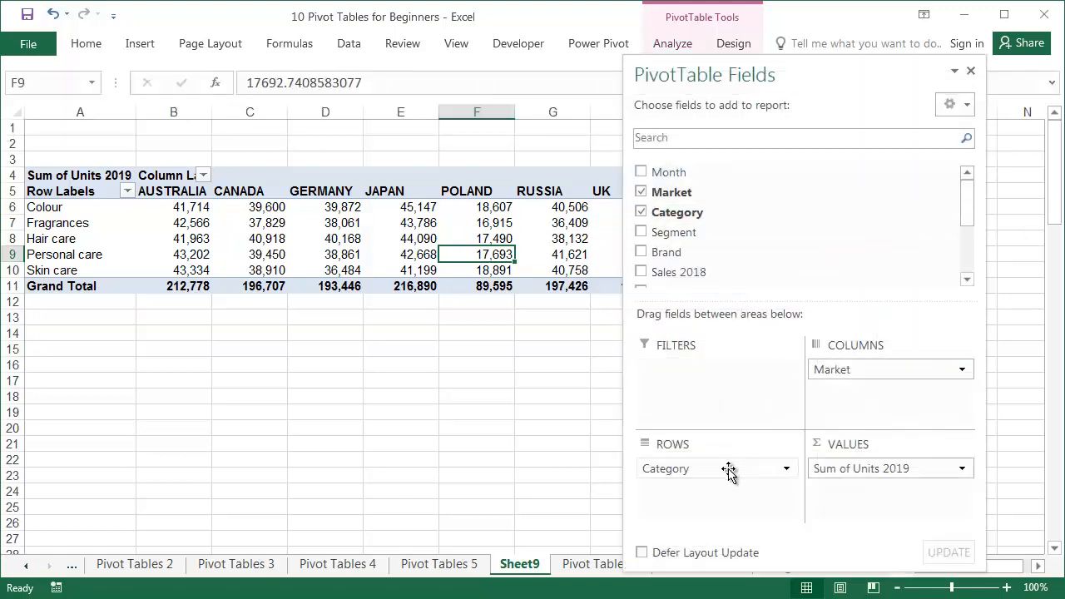
drag(725, 469, 716, 370)
drag(820, 364, 749, 482)
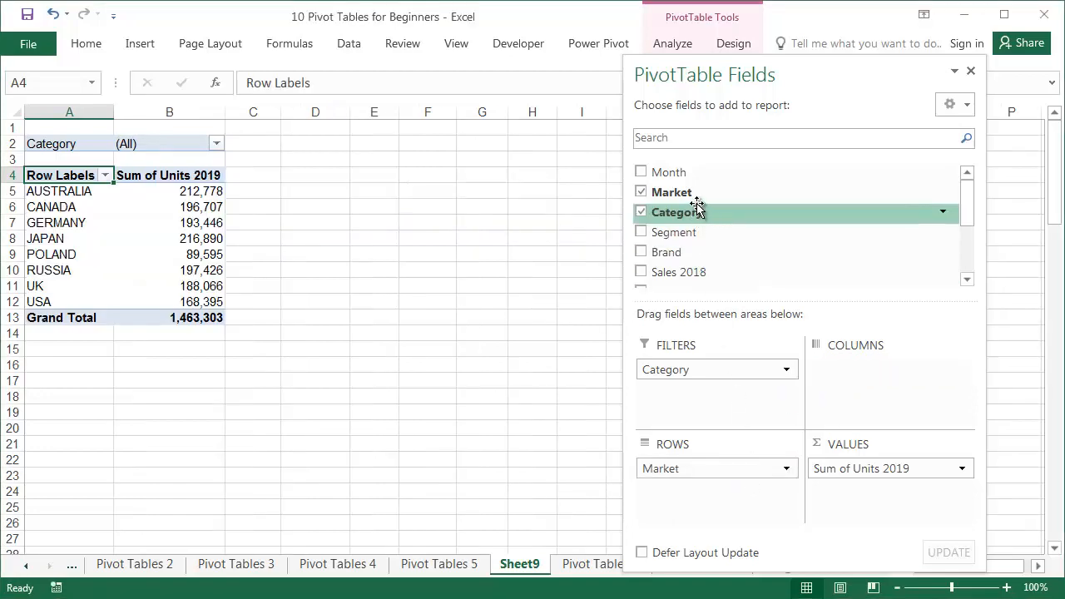
drag(687, 234, 736, 497)
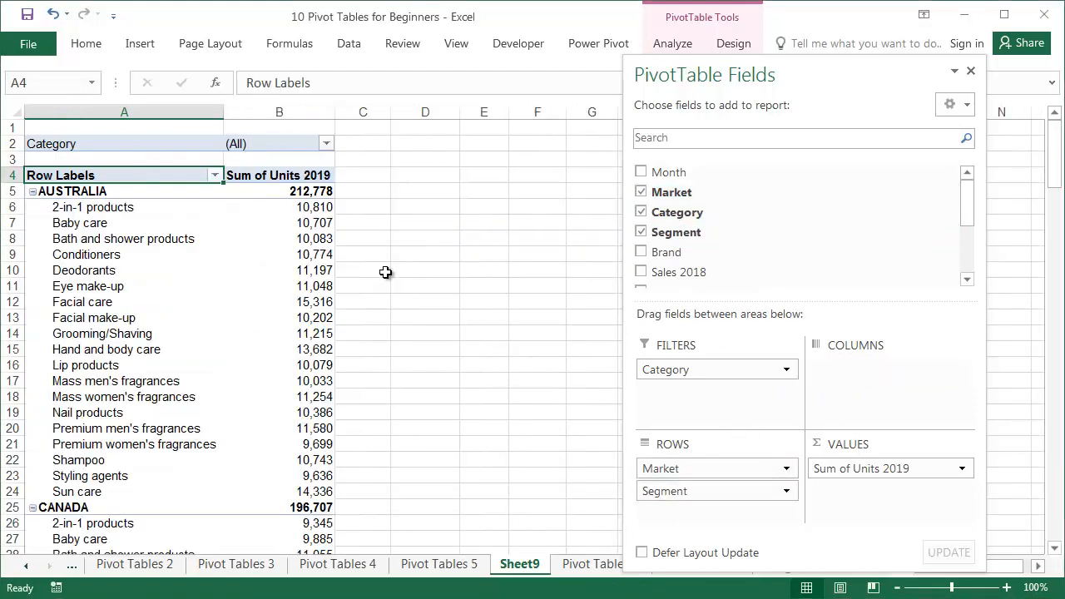
Filter the PivotTable's Category field to Skin care
click(326, 144)
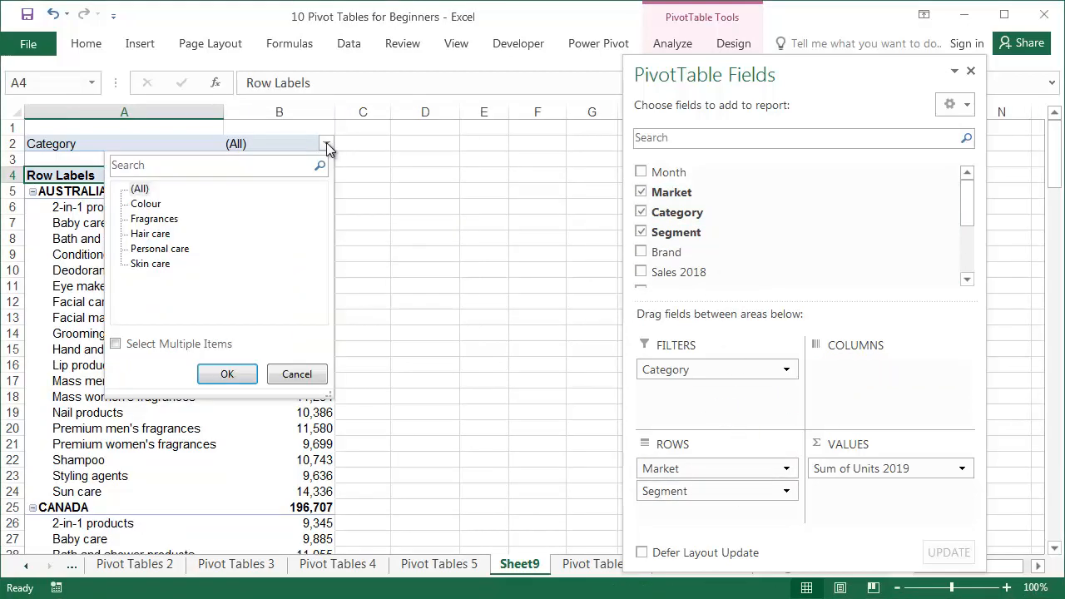
click(152, 263)
click(223, 376)
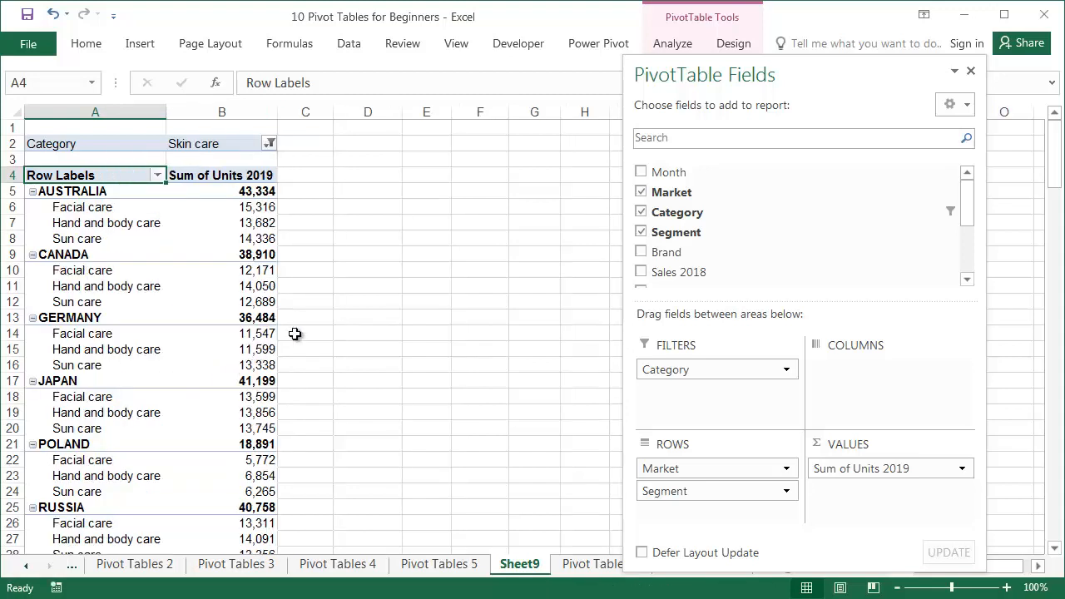
click(381, 314)
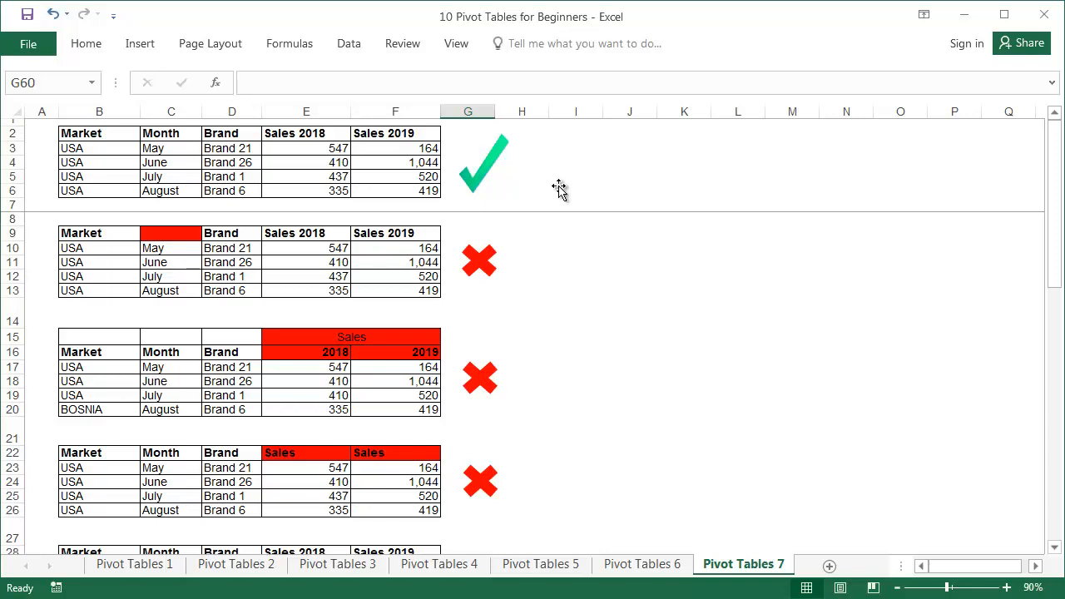
Examine the first sample table on the Pivot Tables 7 sheet by selecting its range B2:F6, followed by its header row
drag(113, 138, 388, 190)
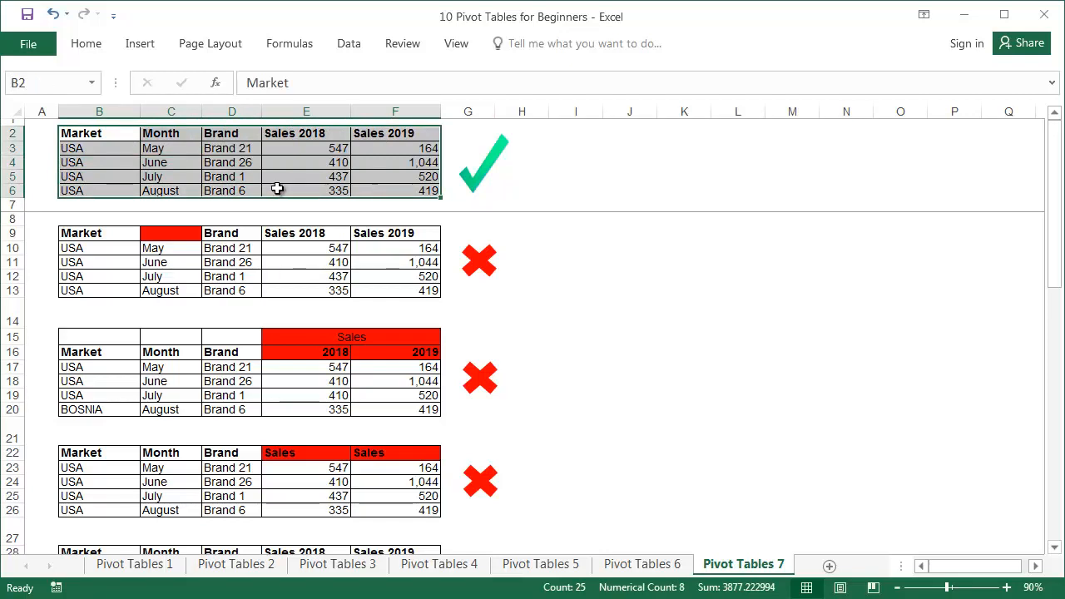
drag(95, 135, 391, 137)
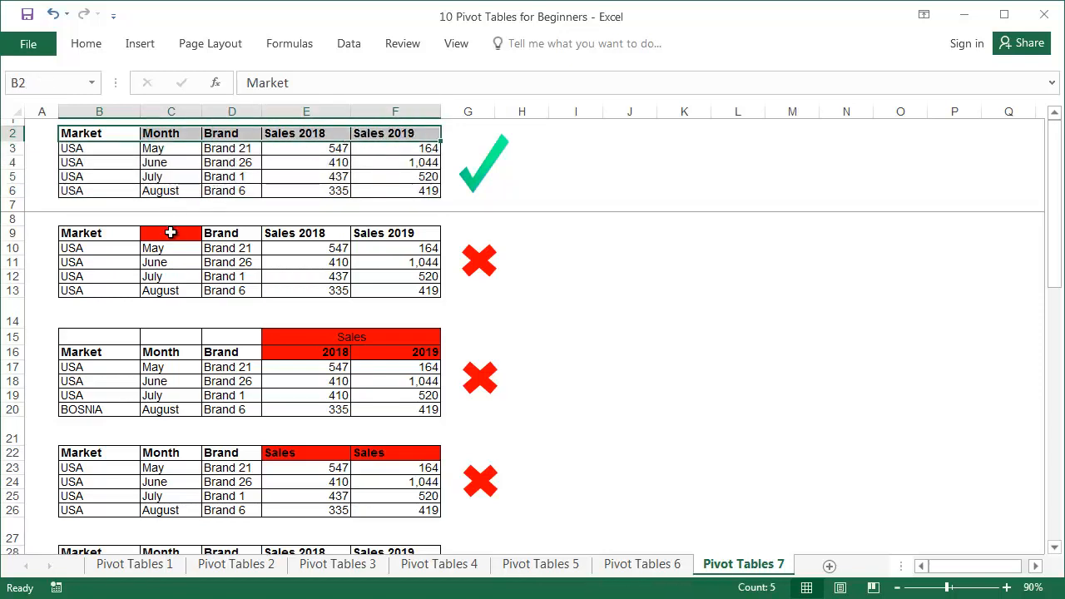
Examine the red header cells of the faulty sample tables: C9, the Sales heading block E15:F16, and the headings E22 and F22
click(171, 233)
drag(297, 335, 309, 350)
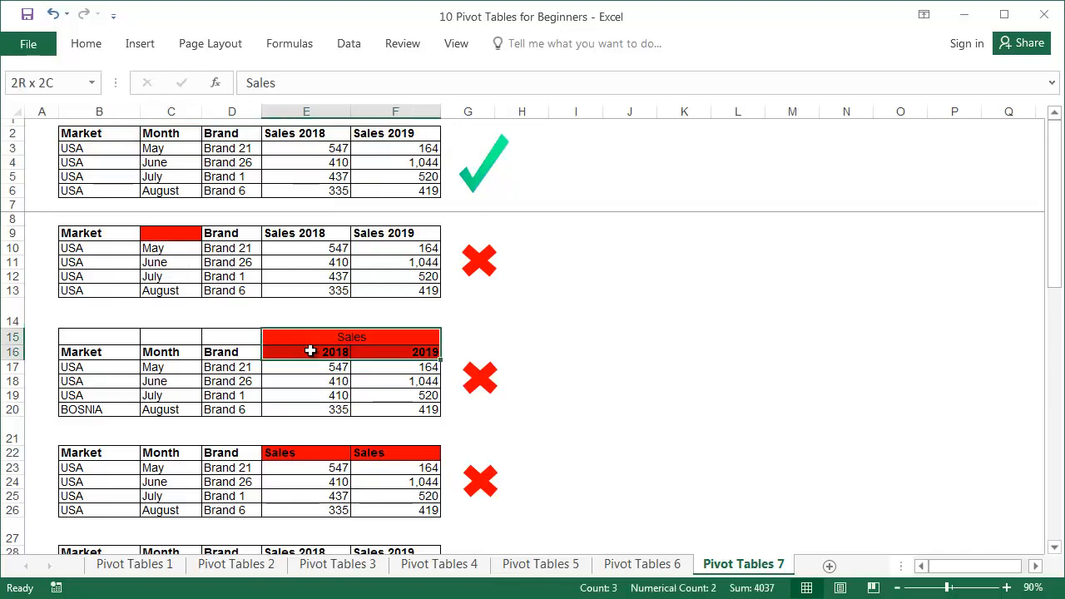
click(320, 453)
click(362, 455)
Examine the sample table in B28:F33 by selecting its rows above and below the red row, followed by B31:F31 itself
scroll(366, 454, down, 6)
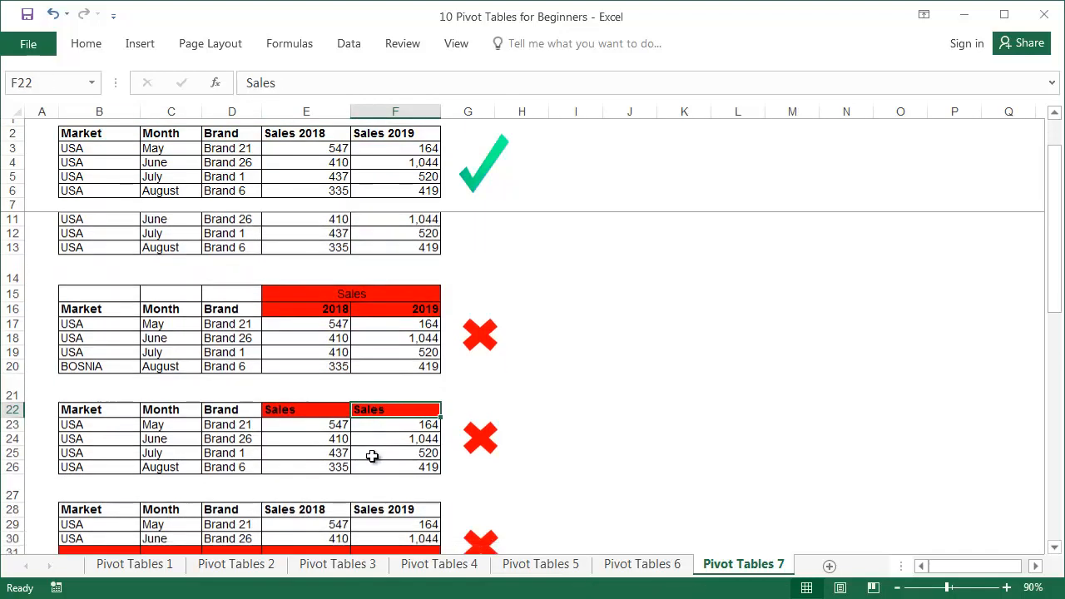
drag(111, 263, 375, 285)
drag(135, 319, 356, 328)
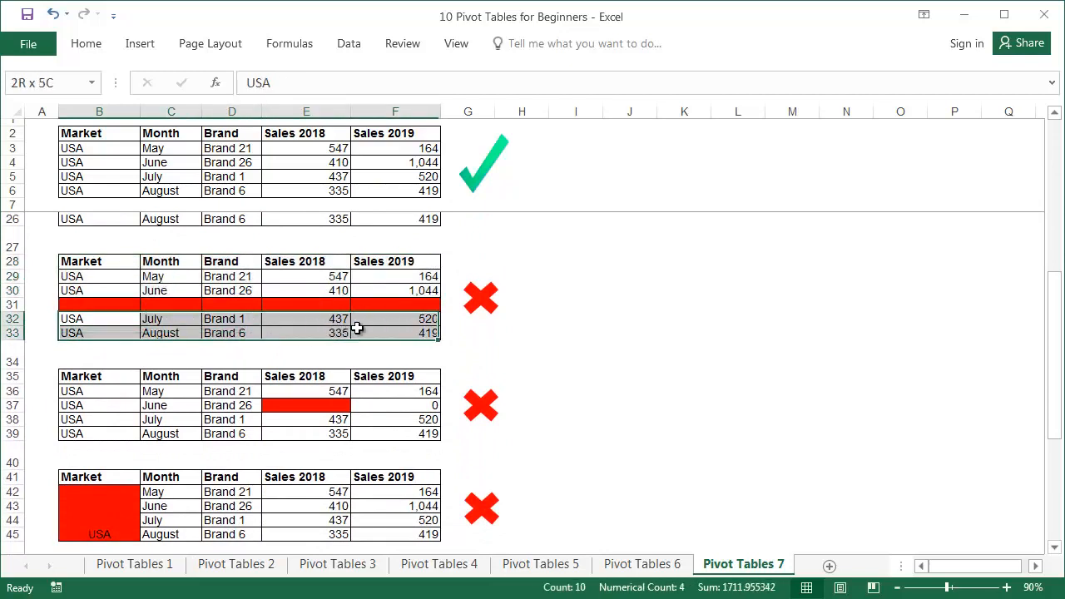
drag(356, 328, 356, 328)
drag(115, 306, 407, 302)
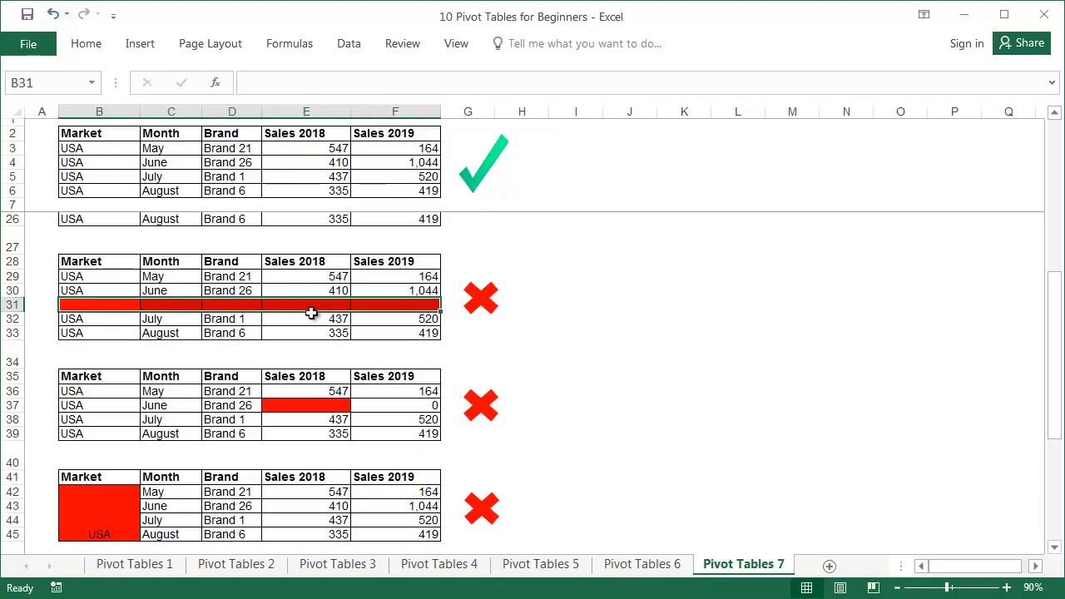
Compare the red Sales 2018 cell E37 with the neighbouring Sales 2019 cell F37 in the June row
scroll(312, 314, down, 2)
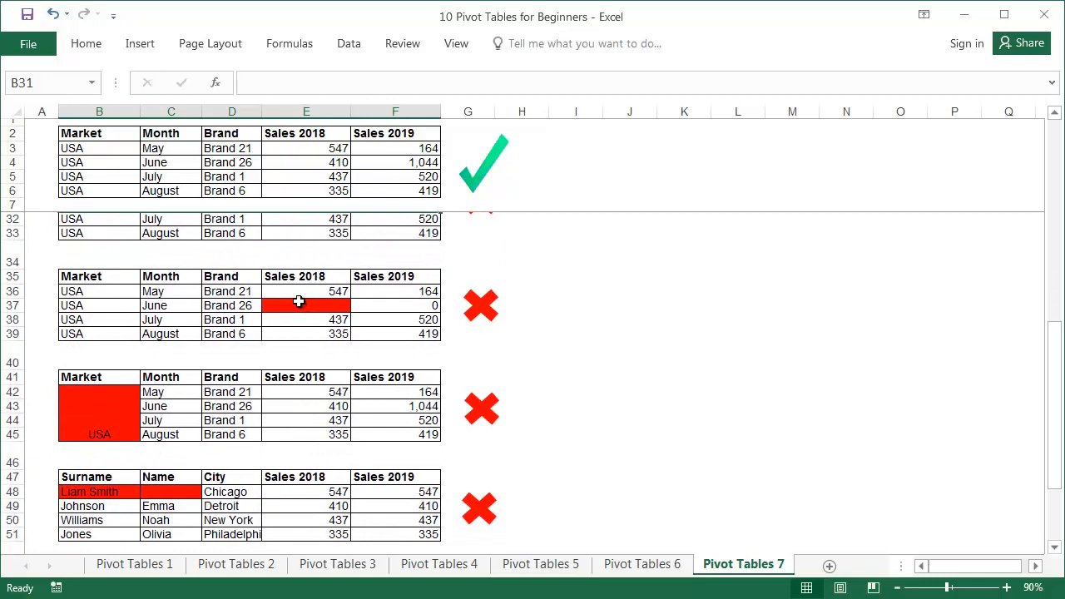
click(299, 301)
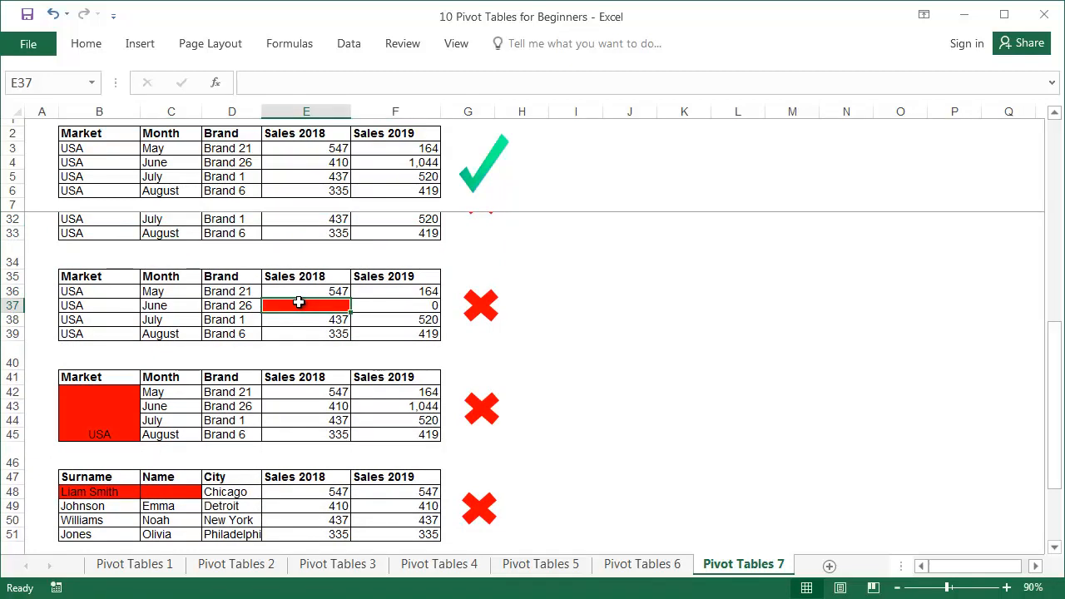
click(407, 307)
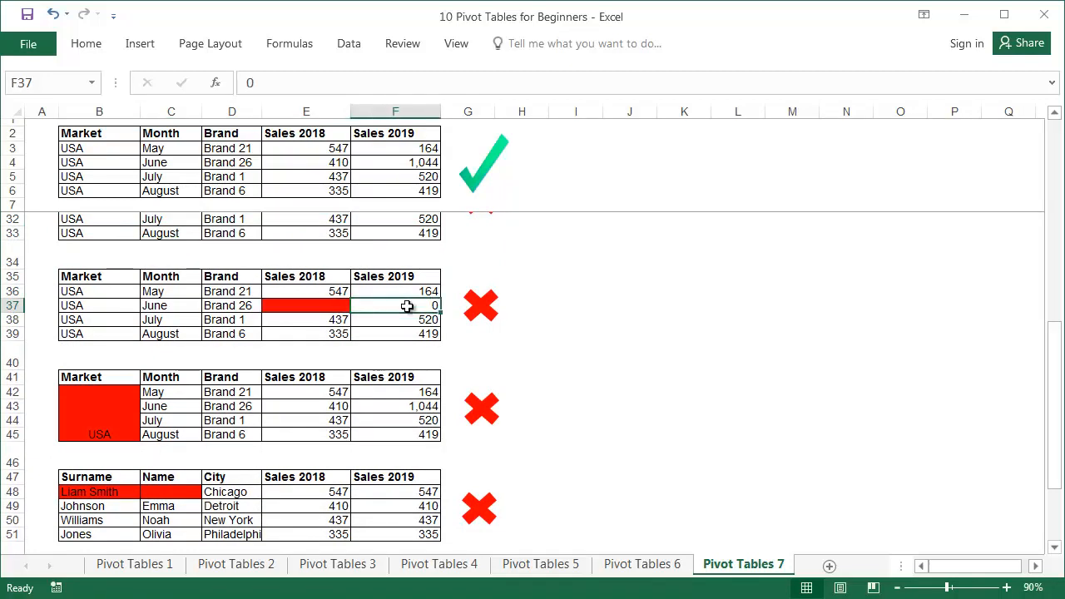
click(273, 306)
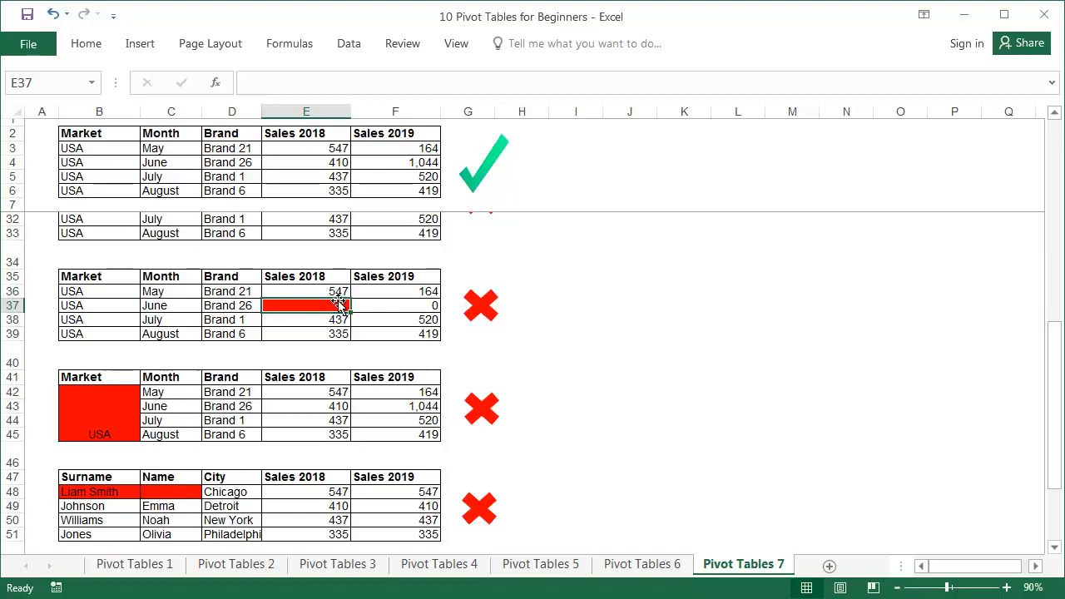
Inspect the merged Market cell B42:B45, and compare the Surname and Name entries in row 49 with the red cell B48
scroll(283, 302, down, 2)
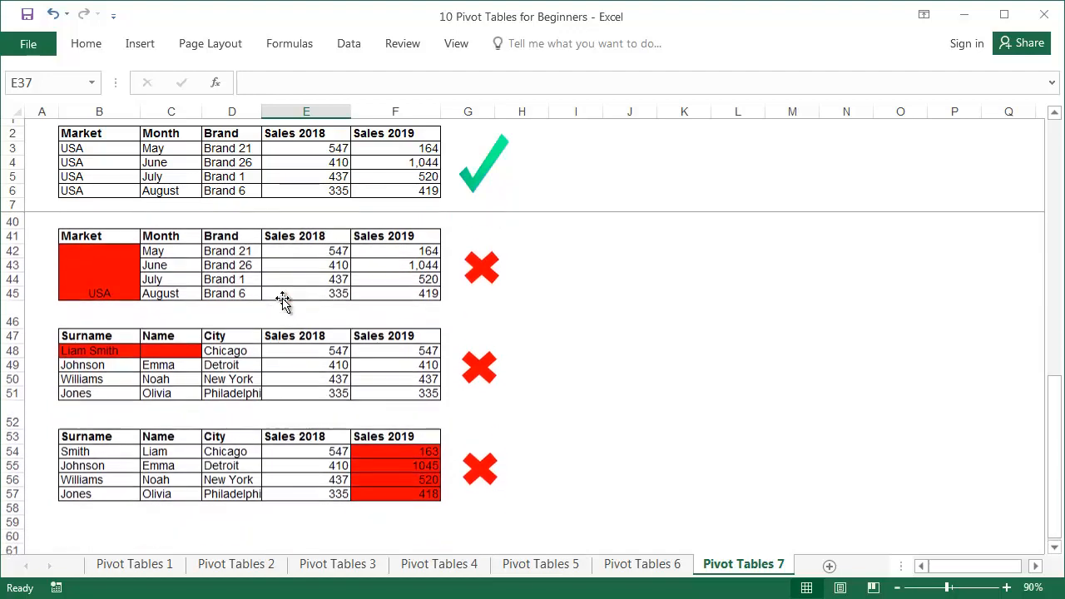
click(136, 298)
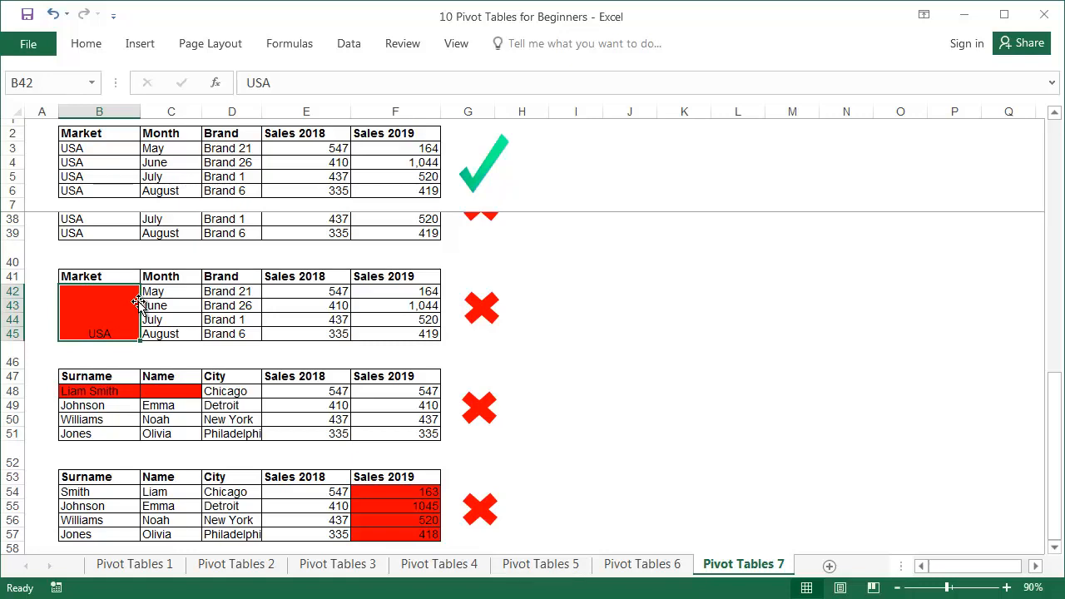
scroll(137, 304, down, 1)
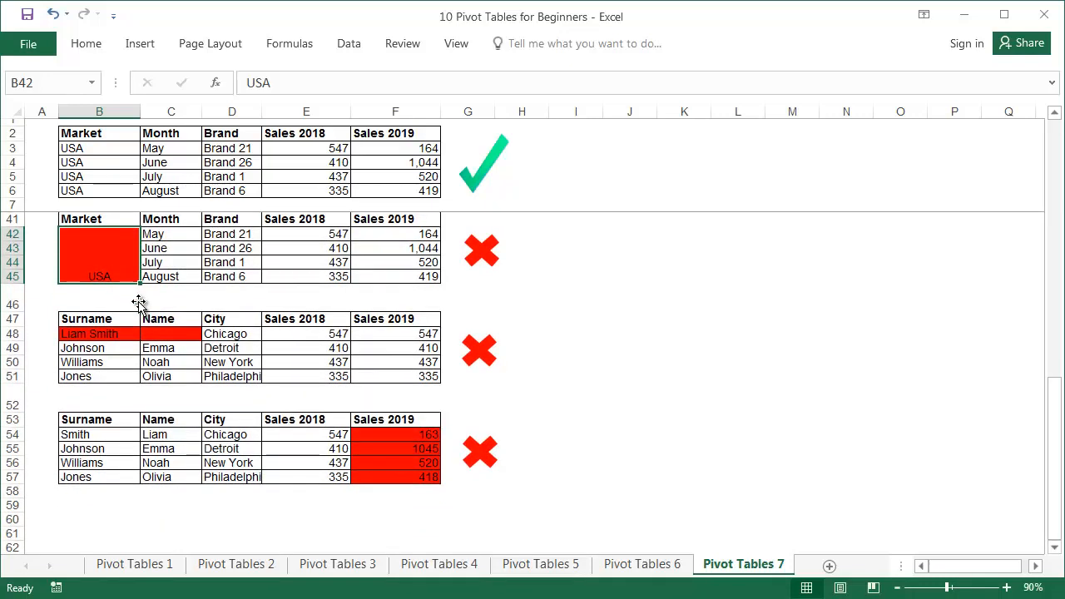
click(117, 348)
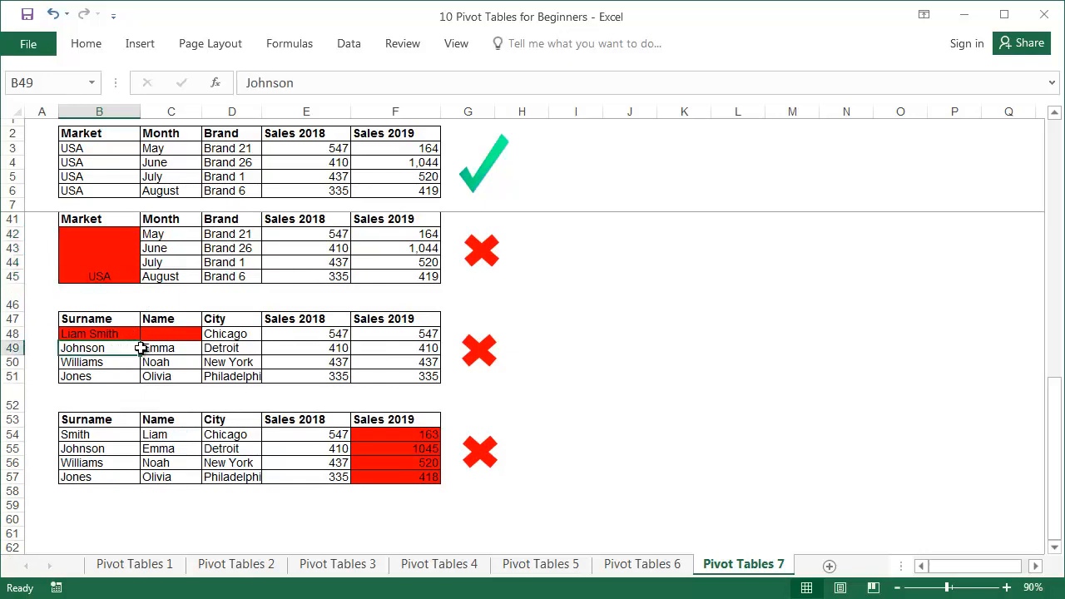
click(155, 348)
click(126, 348)
click(156, 348)
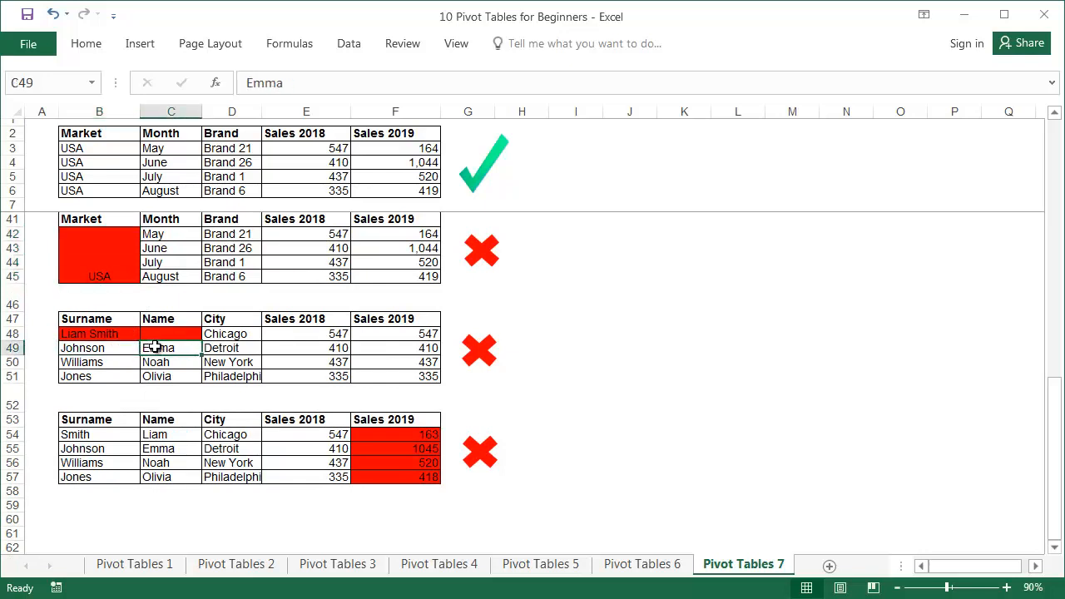
click(112, 335)
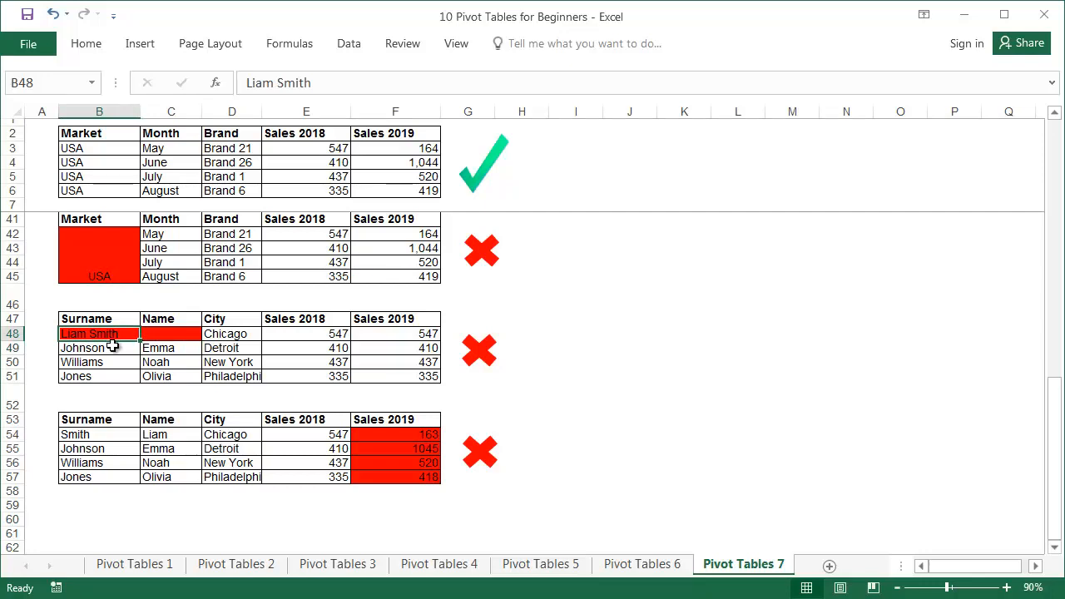
Compare the status bar figures for the last table's Sales 2018 values E54:E57, Sales 2019 values F54:F57, and both columns together
scroll(112, 346, down, 1)
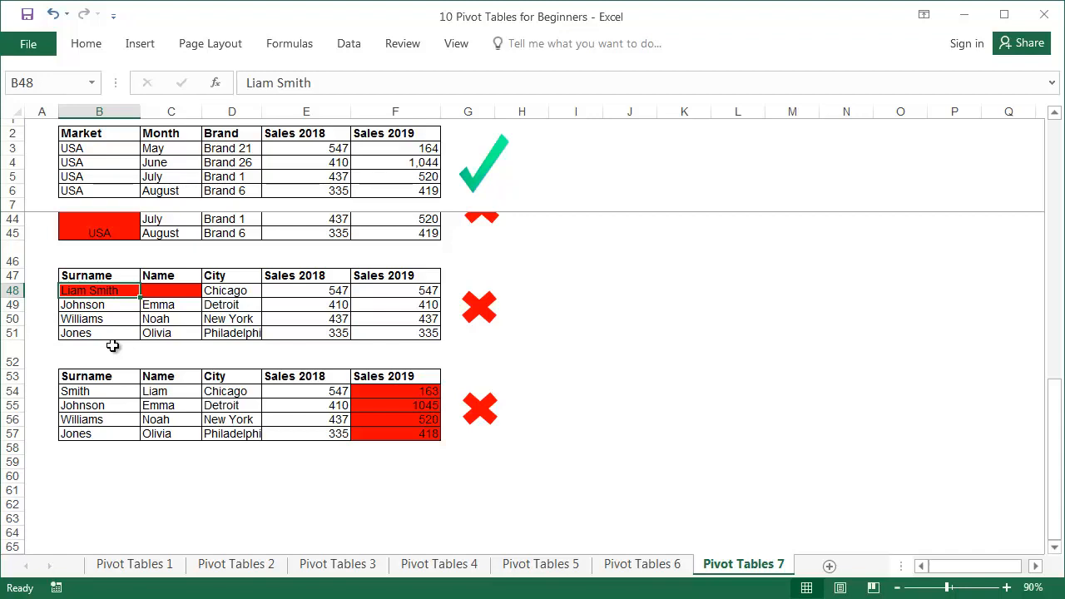
scroll(112, 346, down, 3)
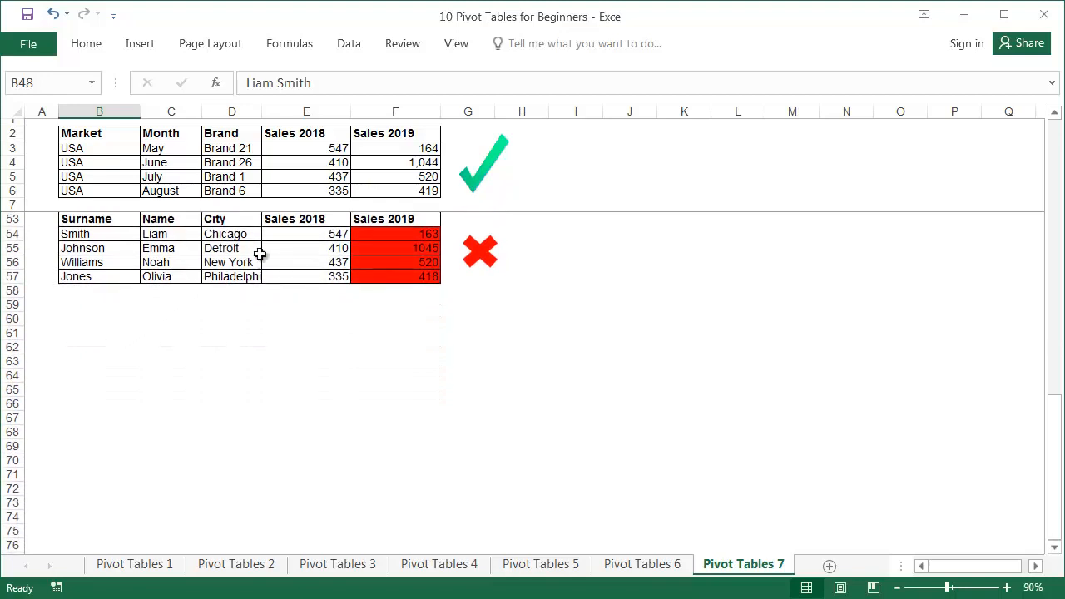
drag(331, 234, 324, 276)
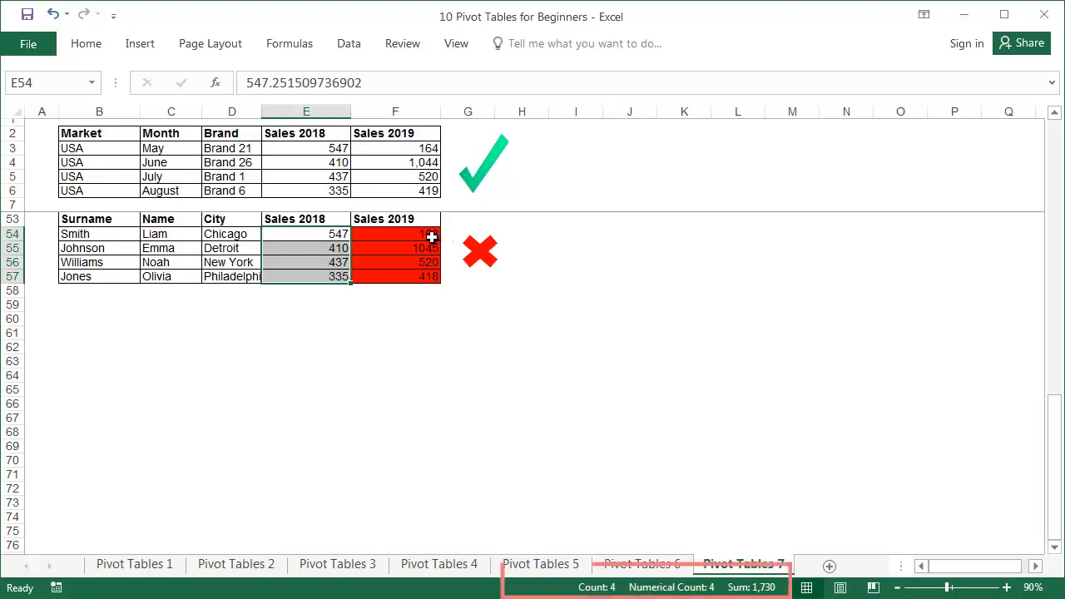
drag(430, 235, 430, 276)
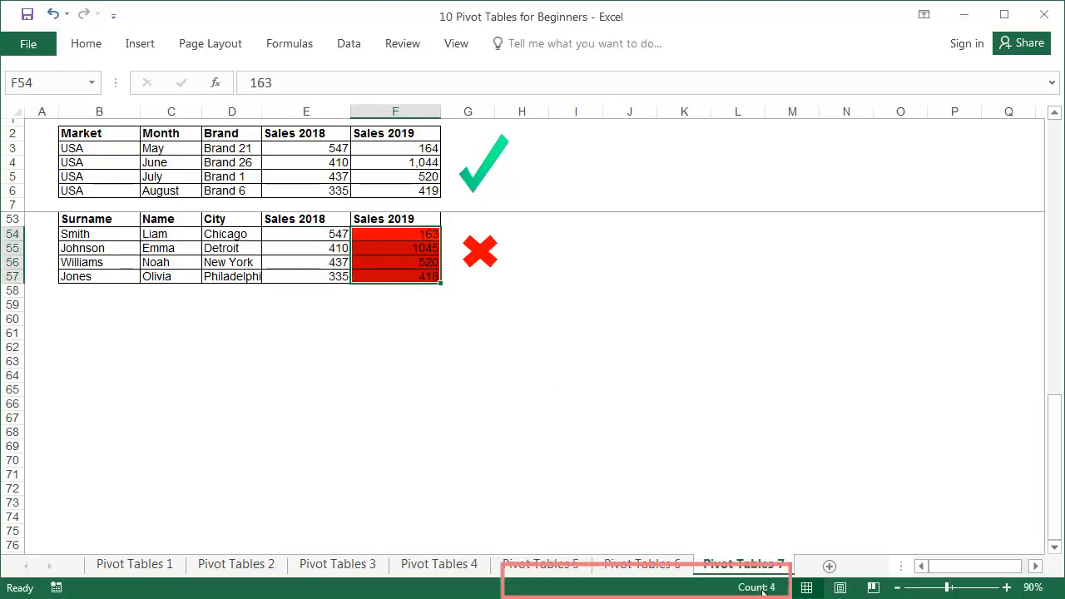
drag(338, 238, 380, 277)
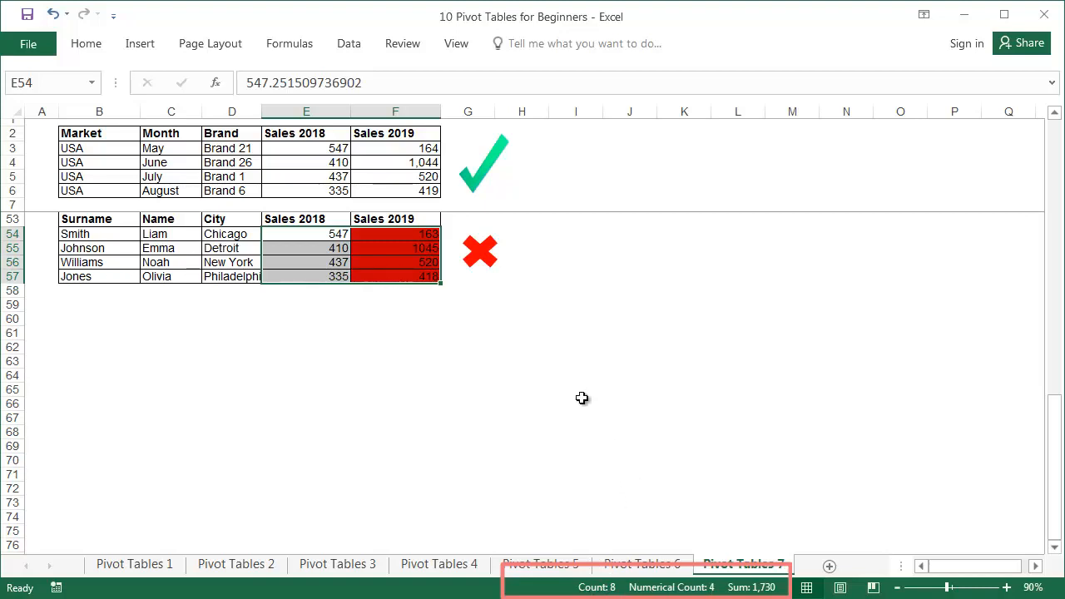
Enter 1 in the empty cell I54 and copy that cell
click(573, 236)
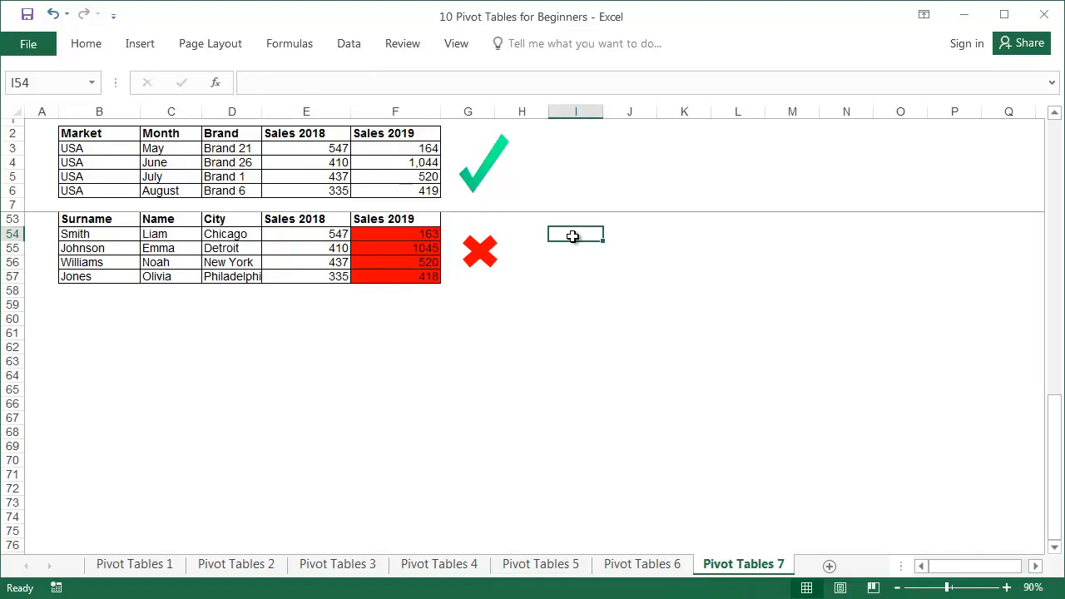
text(1)
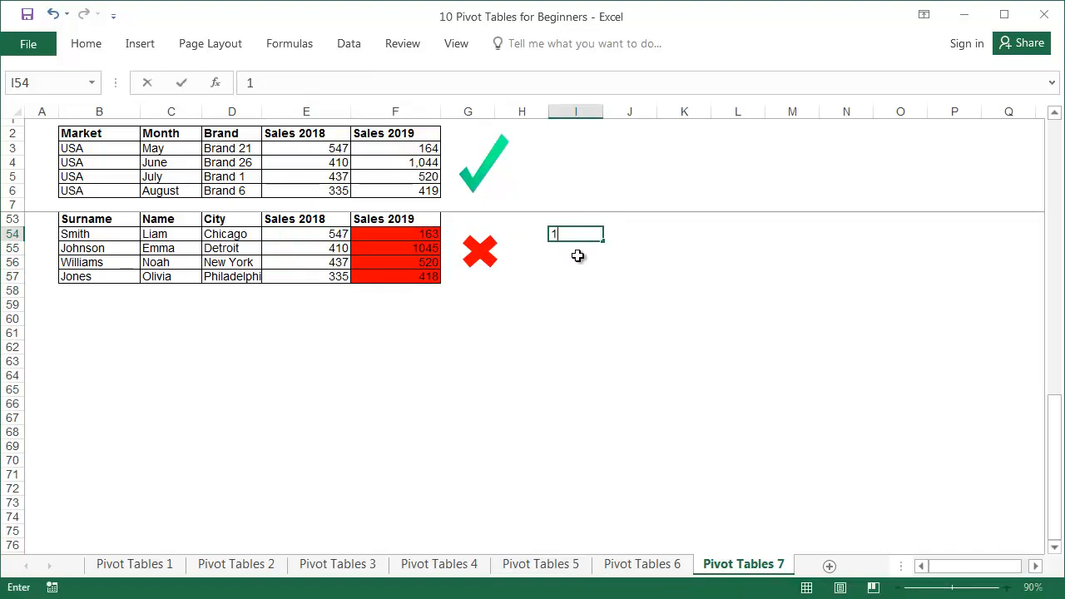
click(579, 262)
click(581, 236)
key(ctrl+c)
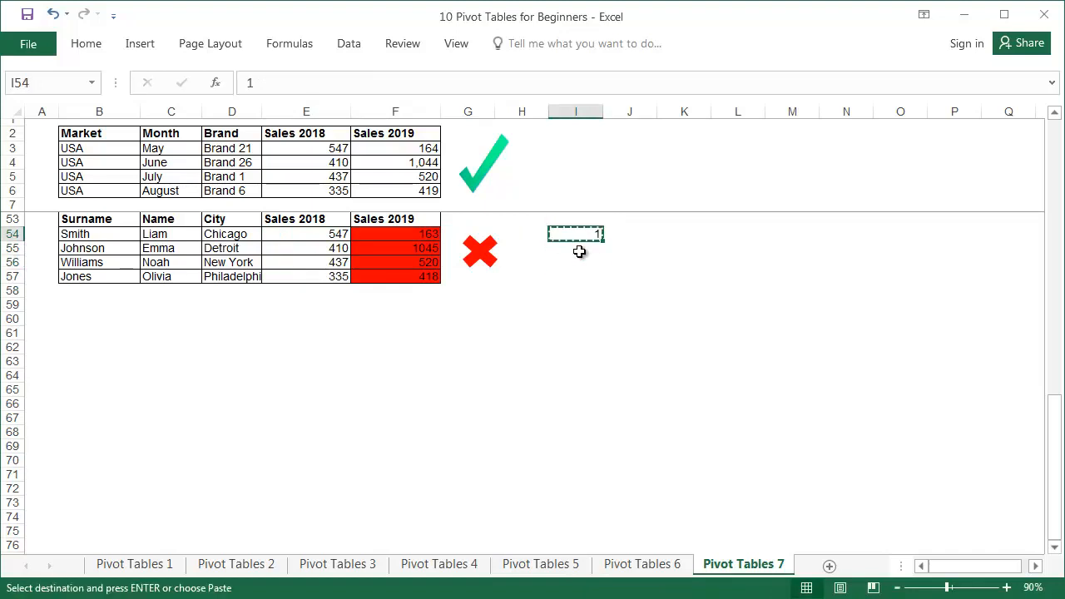
Convert the Sales 2019 cells F54:F57 to numbers by pasting the copied 1 with Paste Special set to Values and Multiply
drag(404, 233, 404, 273)
right_click(406, 276)
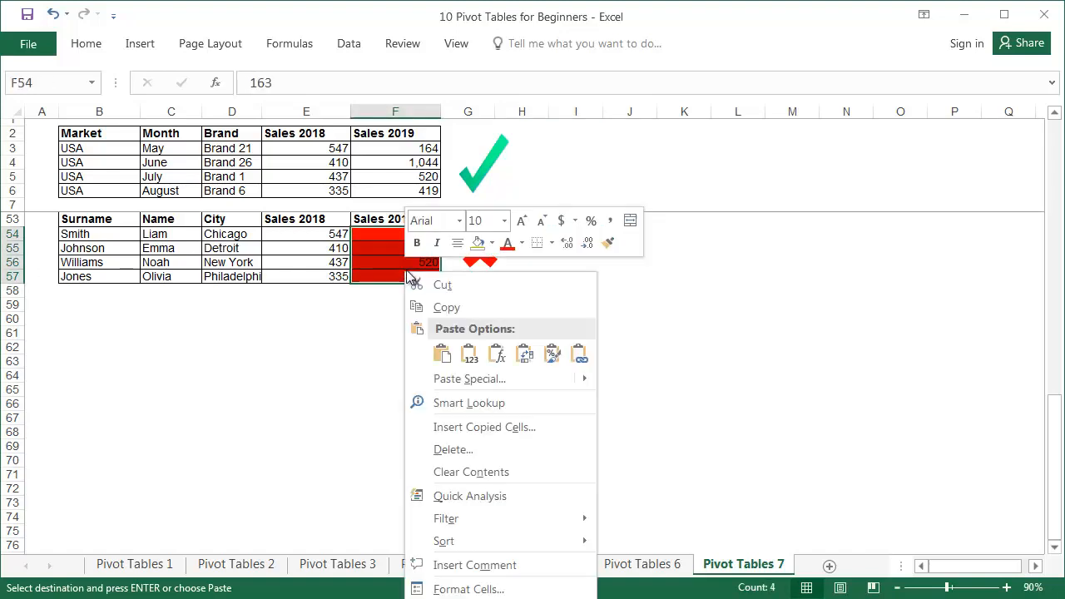
click(473, 378)
key(v)
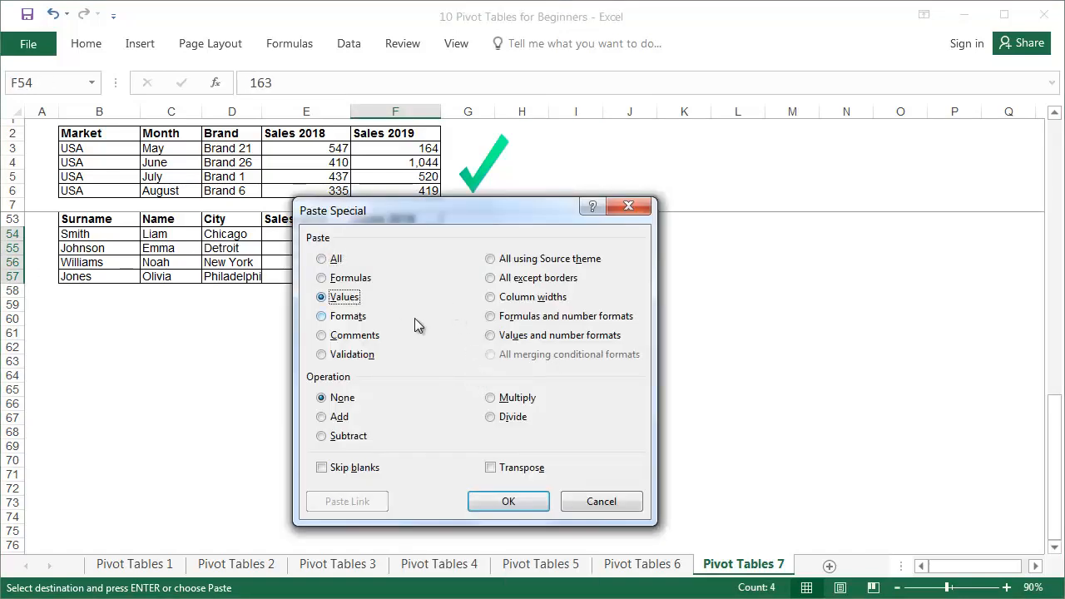
click(510, 398)
click(529, 501)
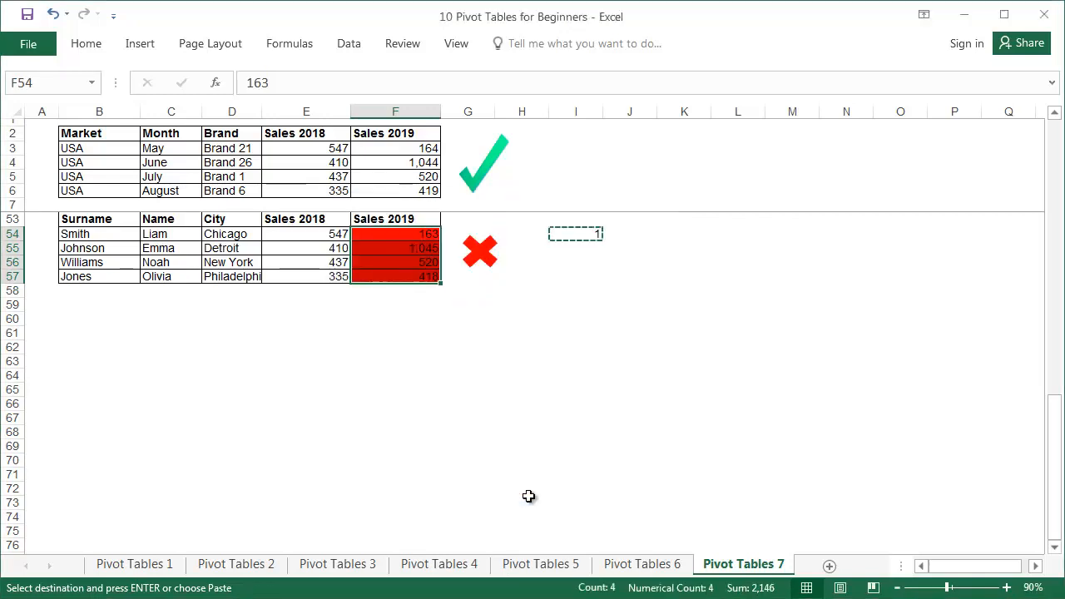
Check the status bar sum and numerical count for the combined sales range E54:F57
click(460, 379)
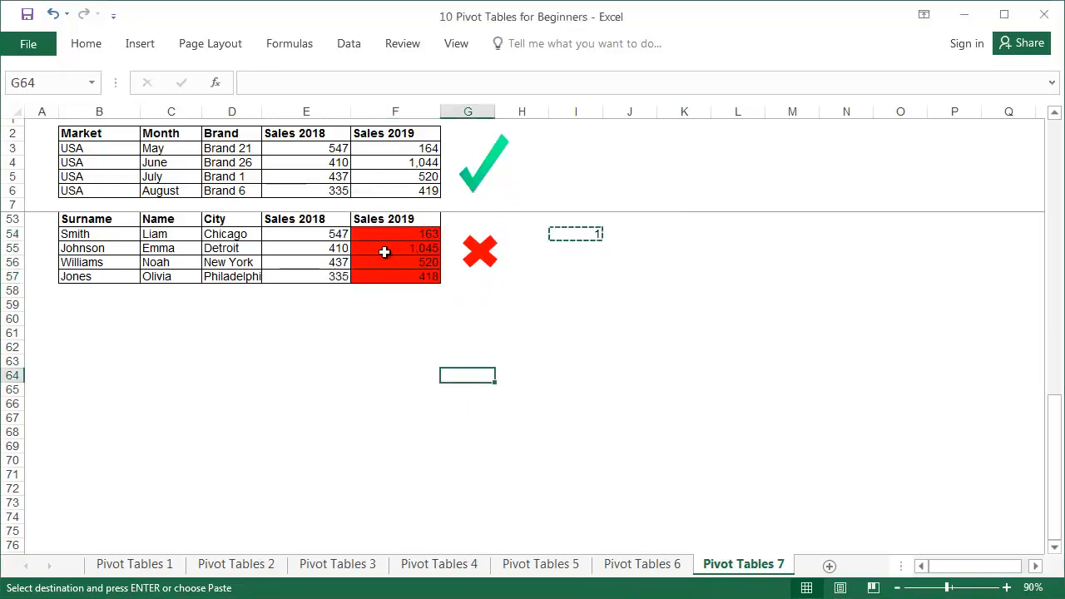
drag(343, 236, 397, 276)
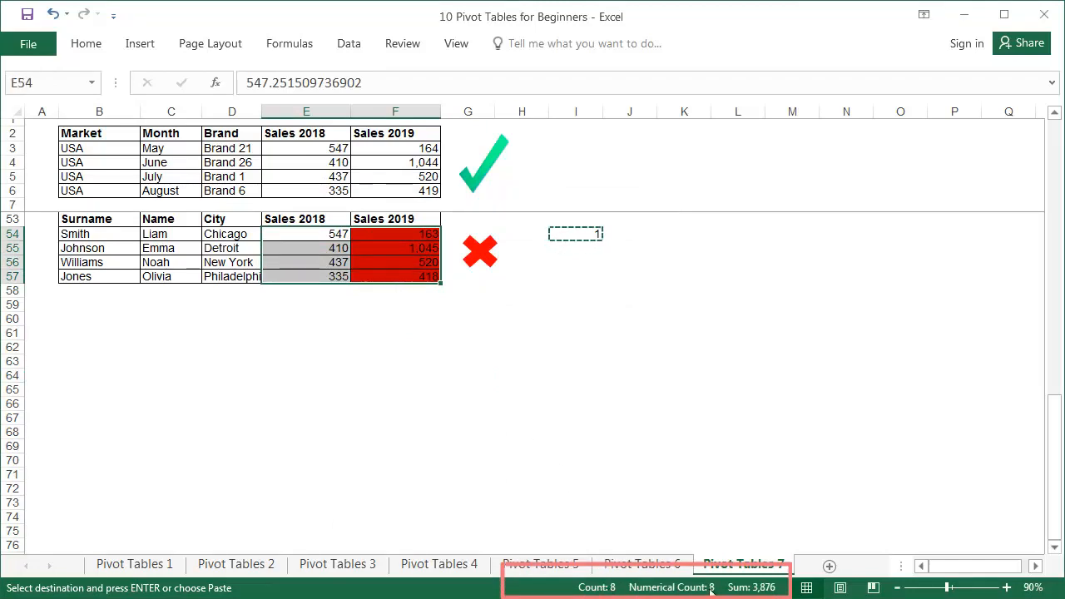
click(555, 319)
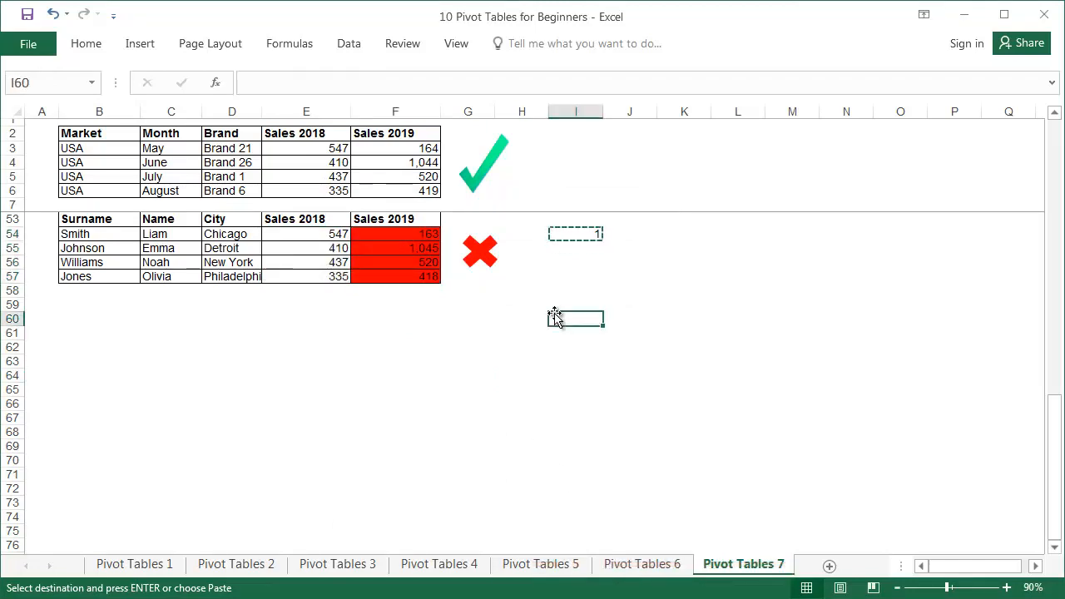